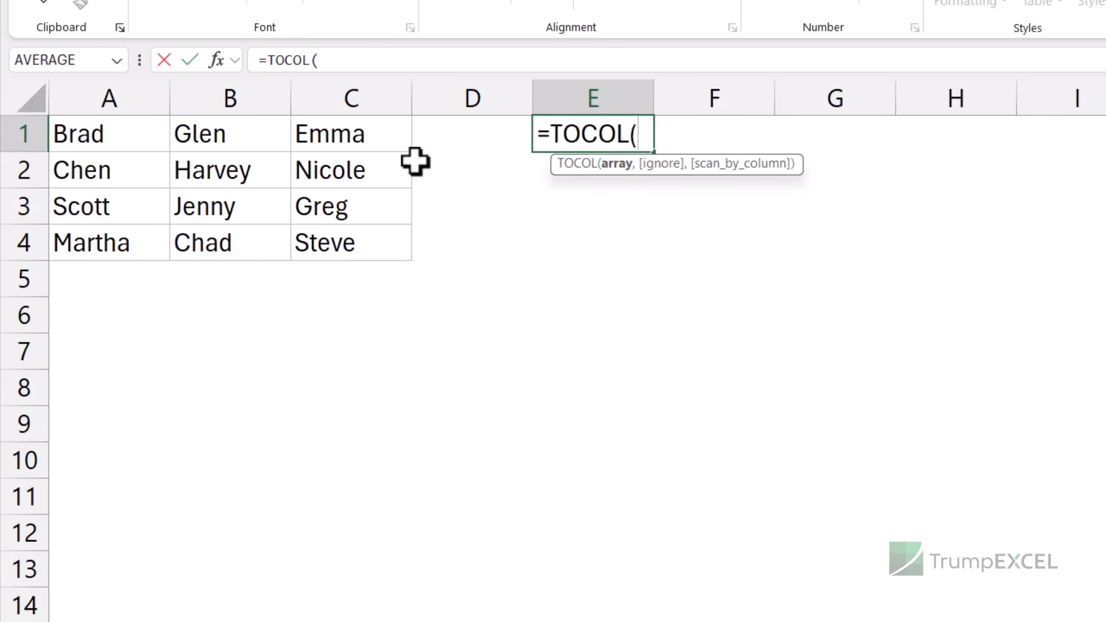
Complete the TOCOL formula in E1 with the range A1:C4 to stack the names into one column.
left_click_drag(109, 136, 305, 230)
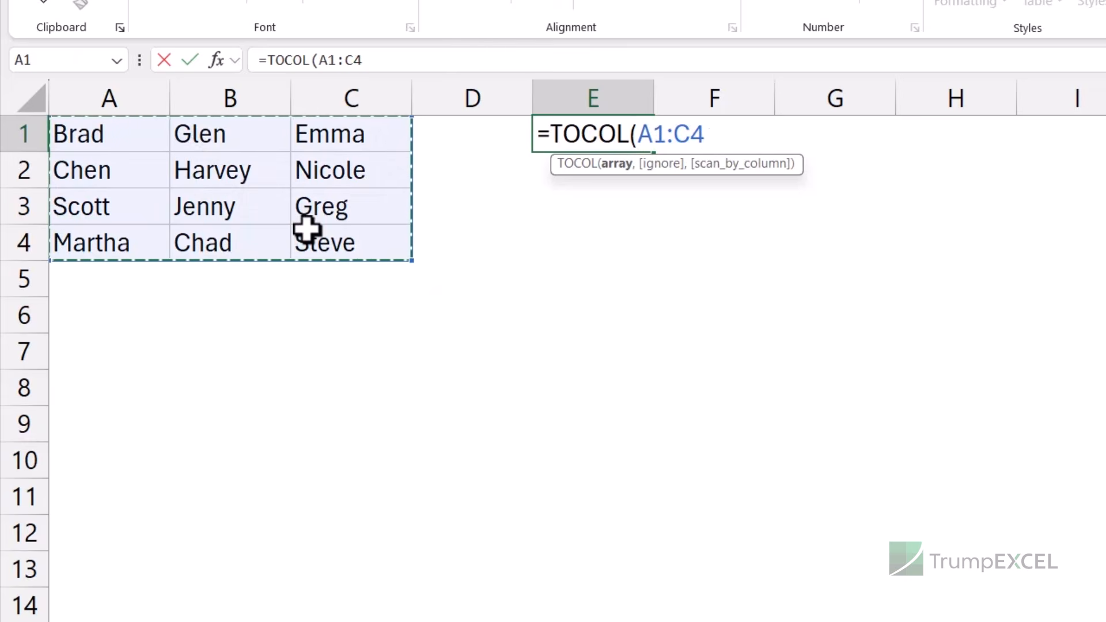
type(")")
key("Return")
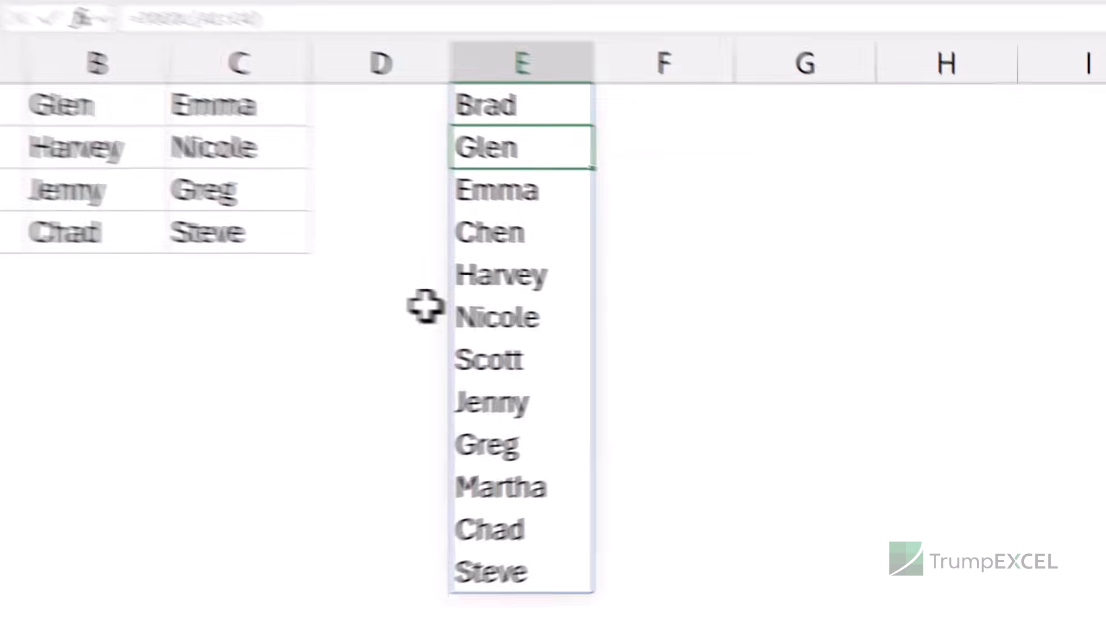
left_click_drag(138, 148, 336, 140)
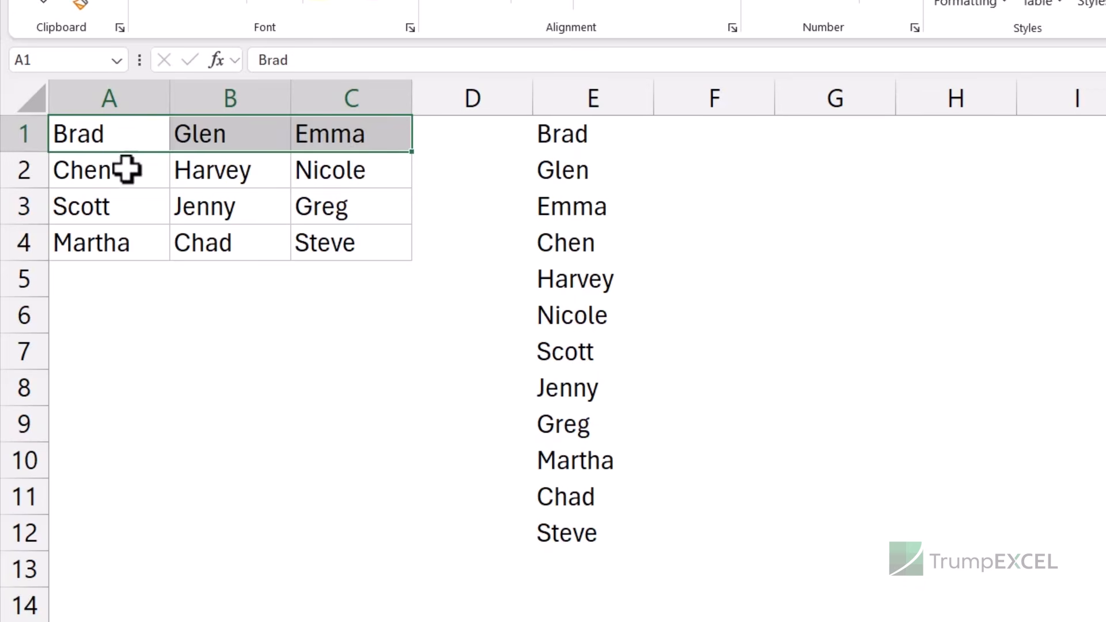
left_click_drag(126, 170, 380, 184)
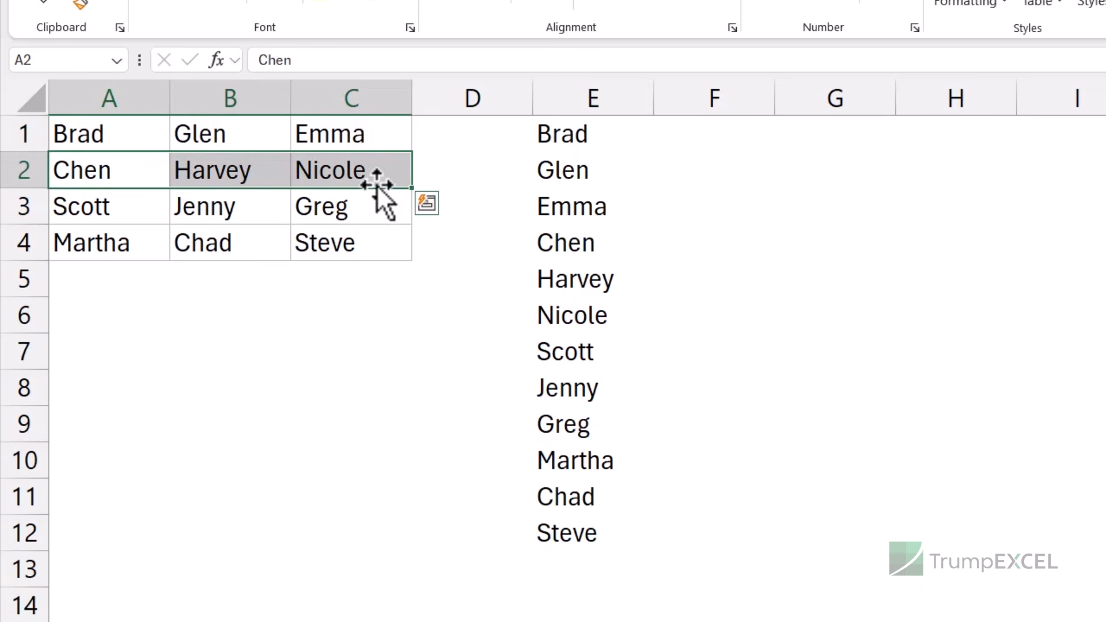
Clear the contents of cells B2 and A3 in the name table.
left_click(260, 175)
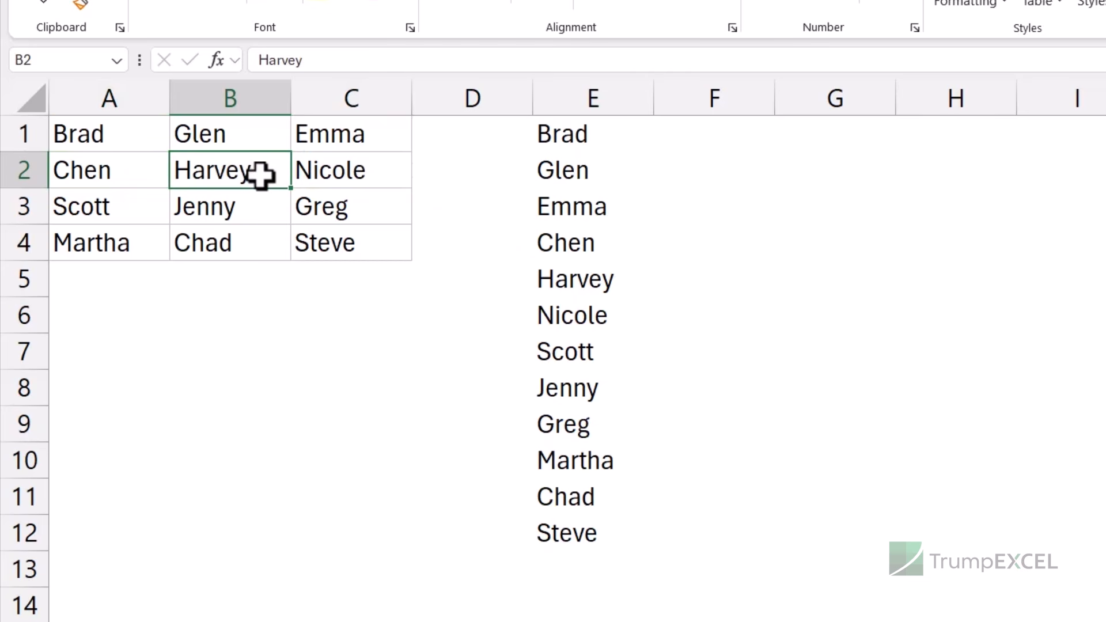
key("Delete")
left_click(126, 215)
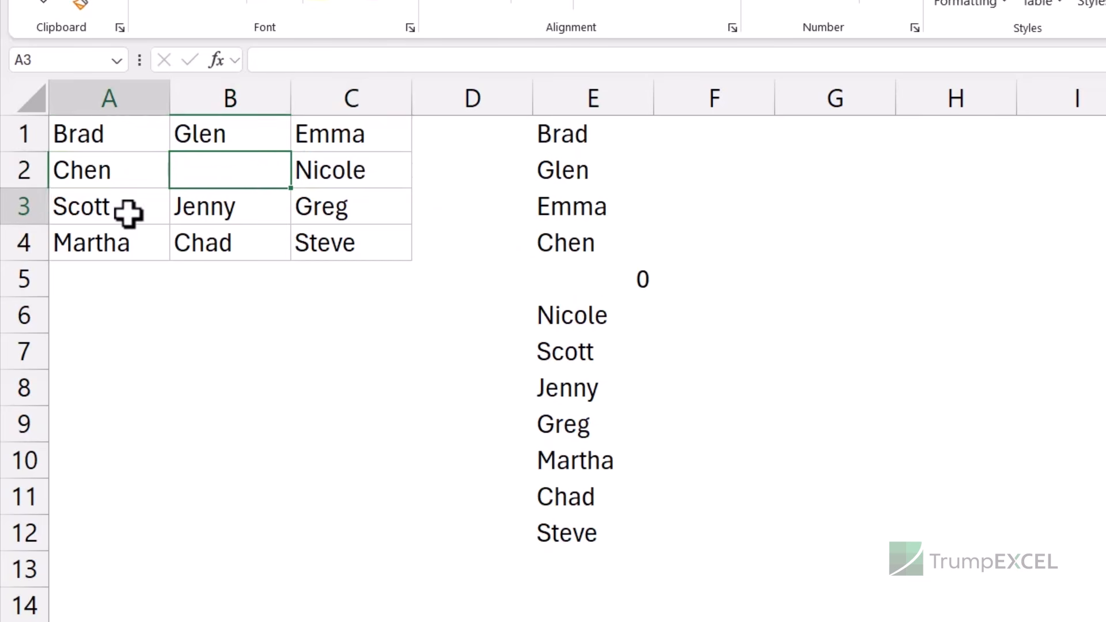
key("Delete")
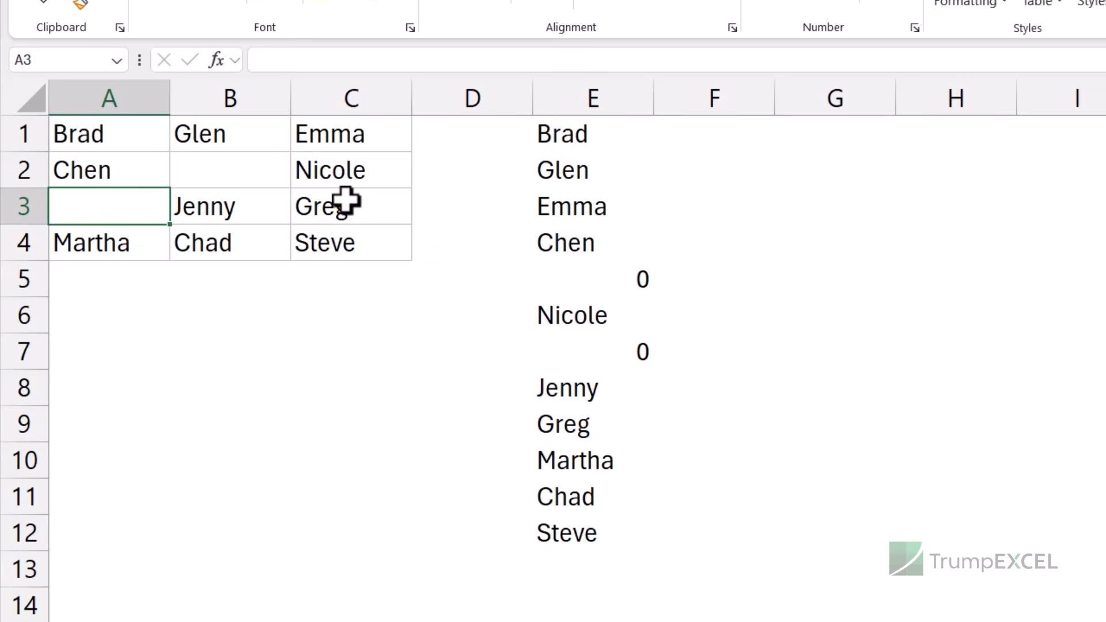
Add the ignore argument 3 (ignore blanks and errors) to the TOCOL formula in E1.
left_click(562, 141)
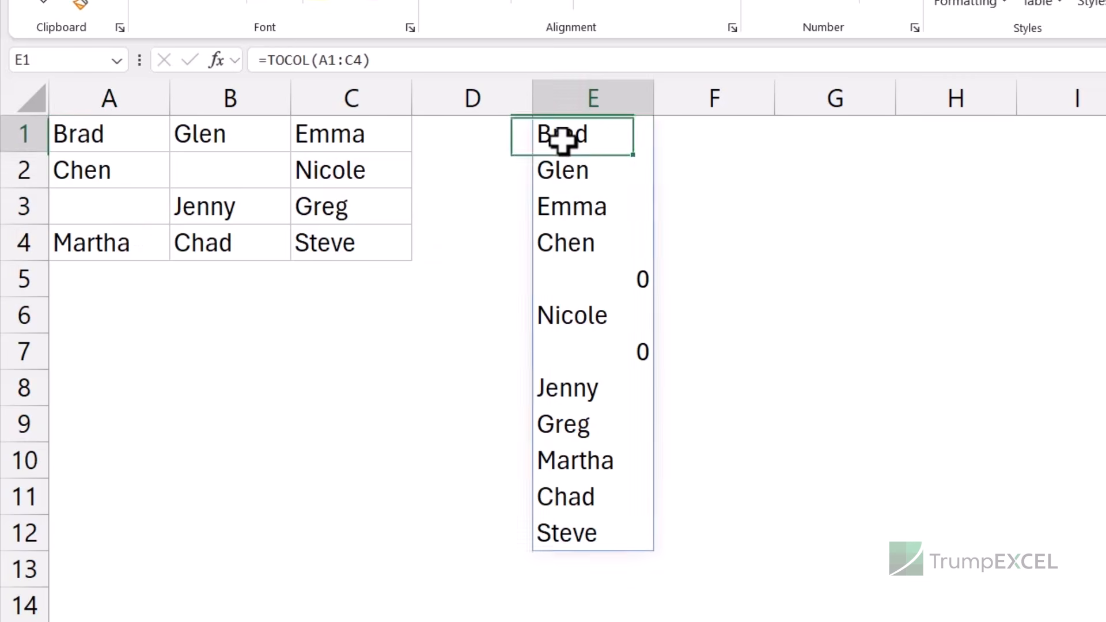
double_click(561, 141)
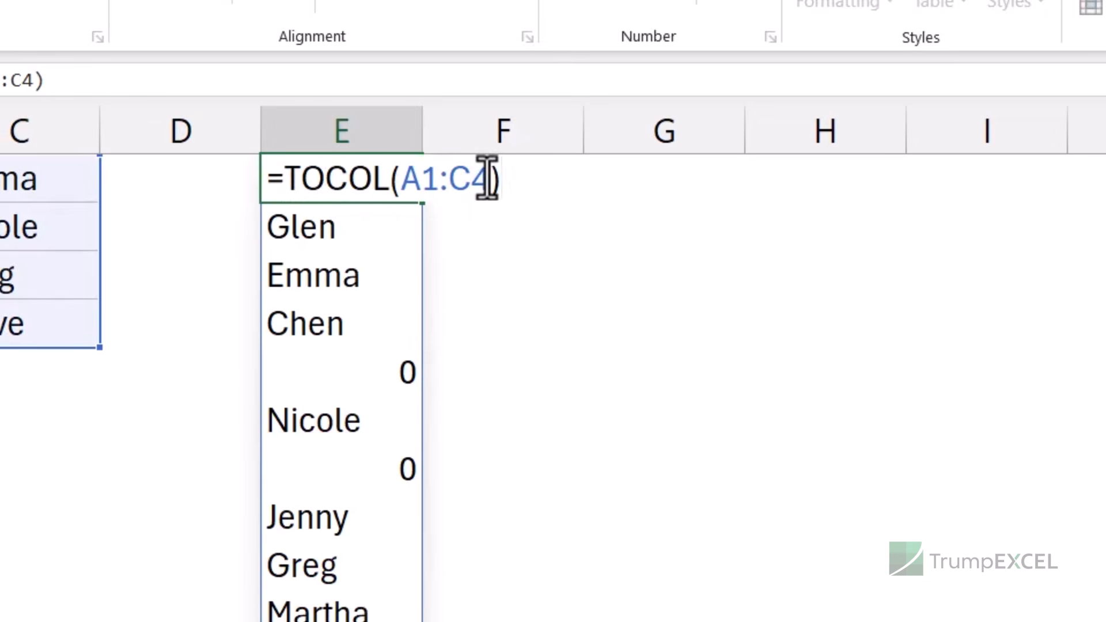
left_click(488, 178)
type(",")
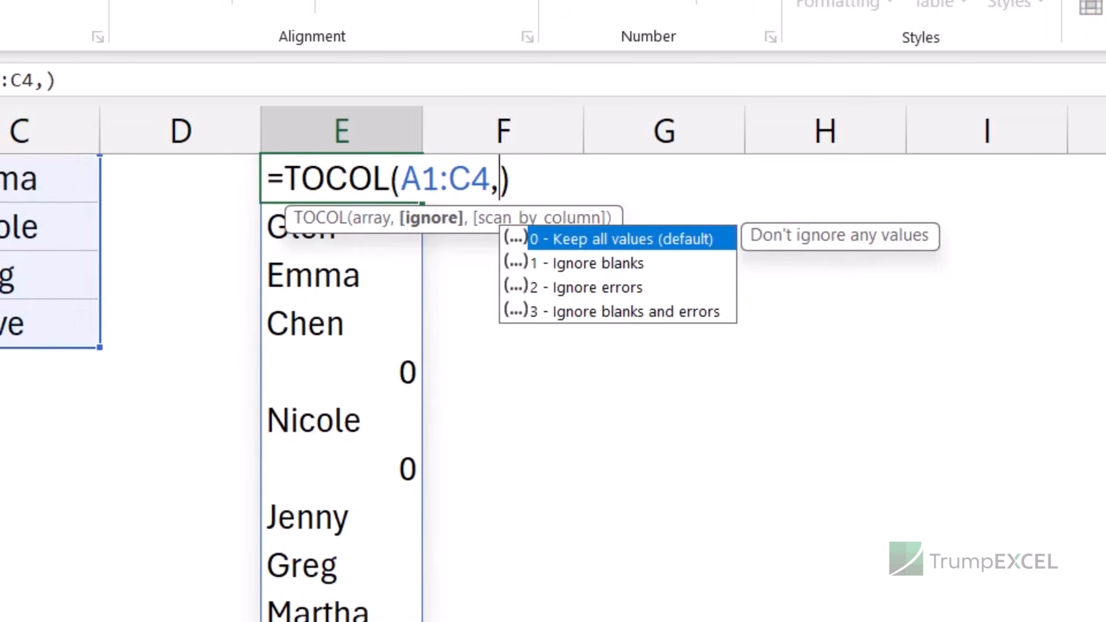
double_click(593, 311)
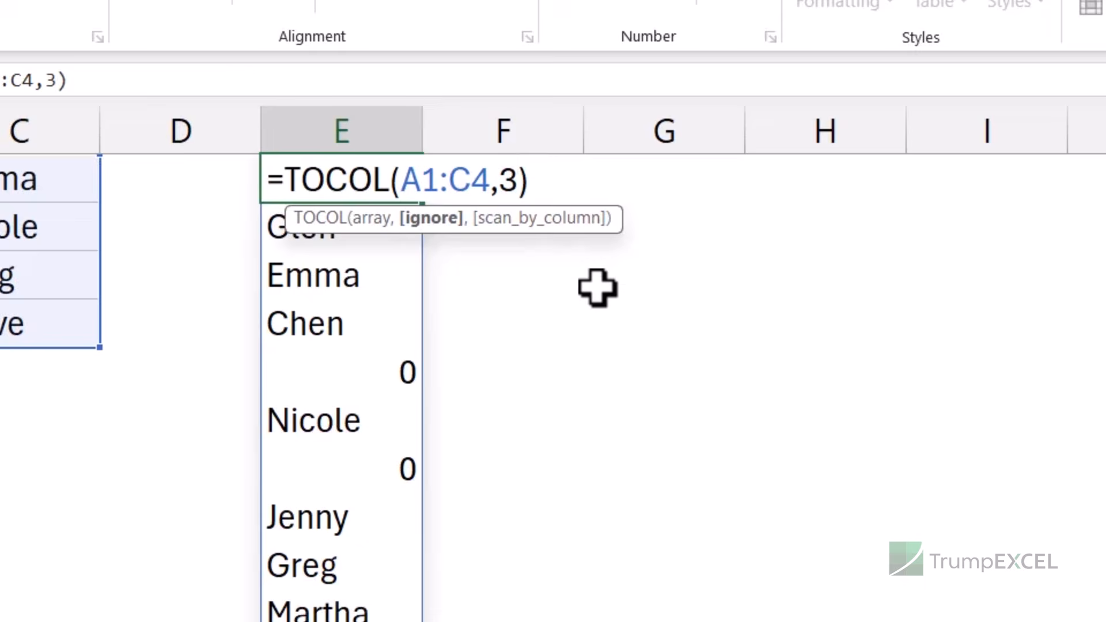
key("Return")
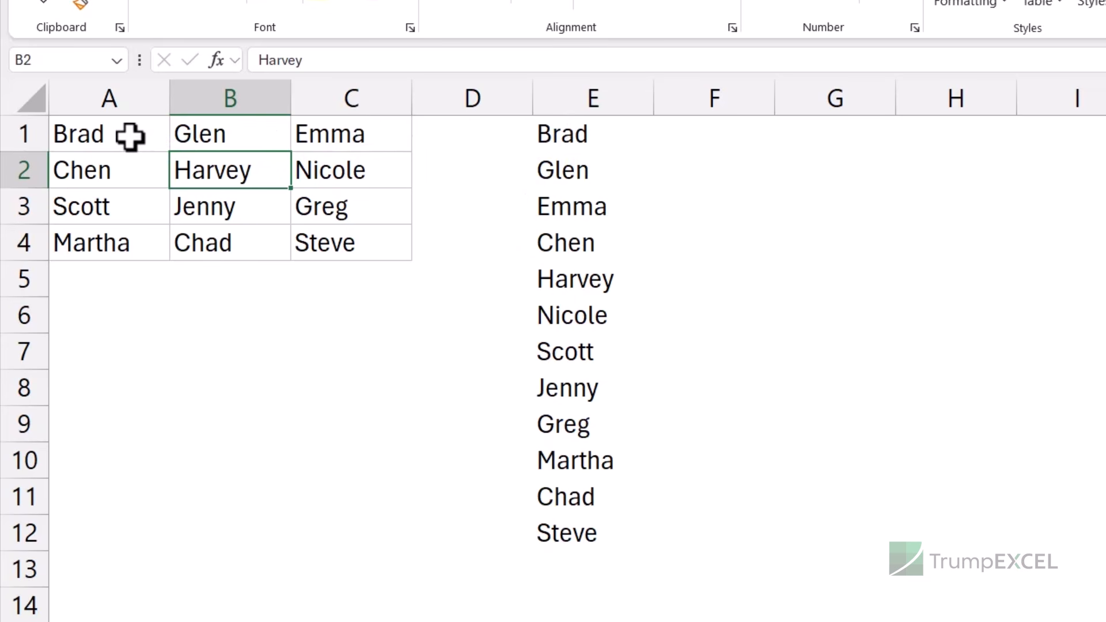
left_click_drag(119, 136, 309, 142)
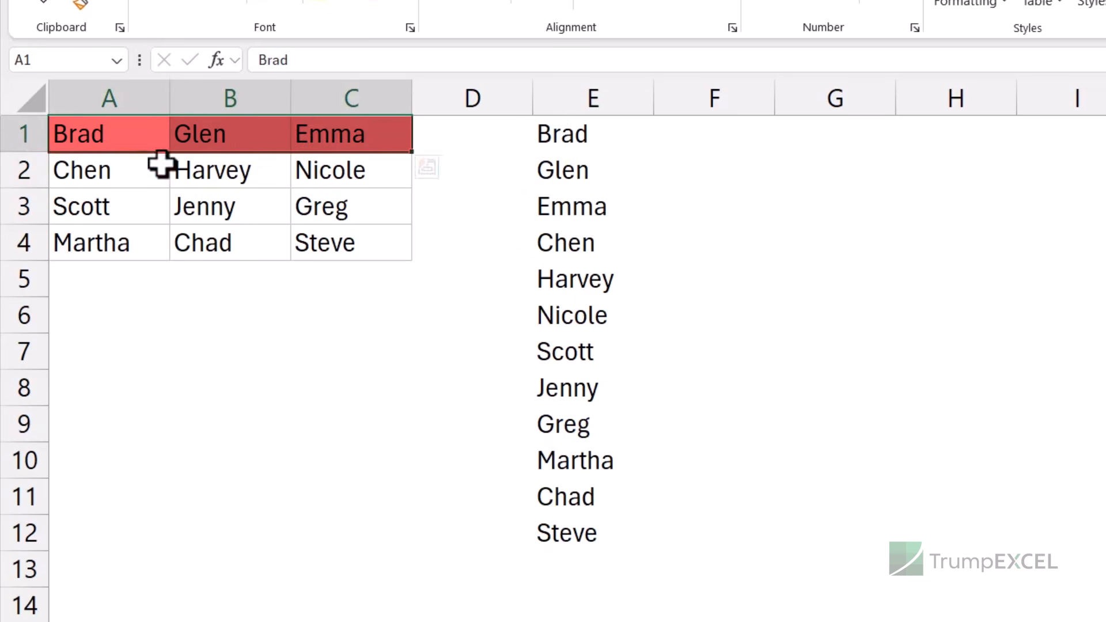
left_click_drag(141, 170, 301, 170)
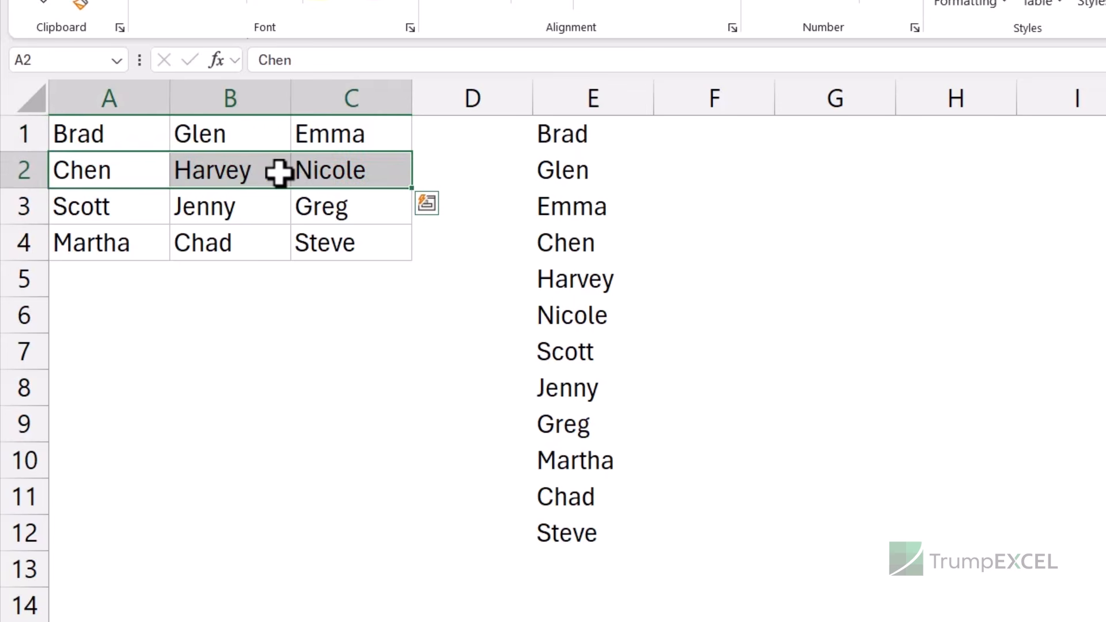
left_click_drag(133, 144, 138, 239)
left_click_drag(258, 138, 259, 241)
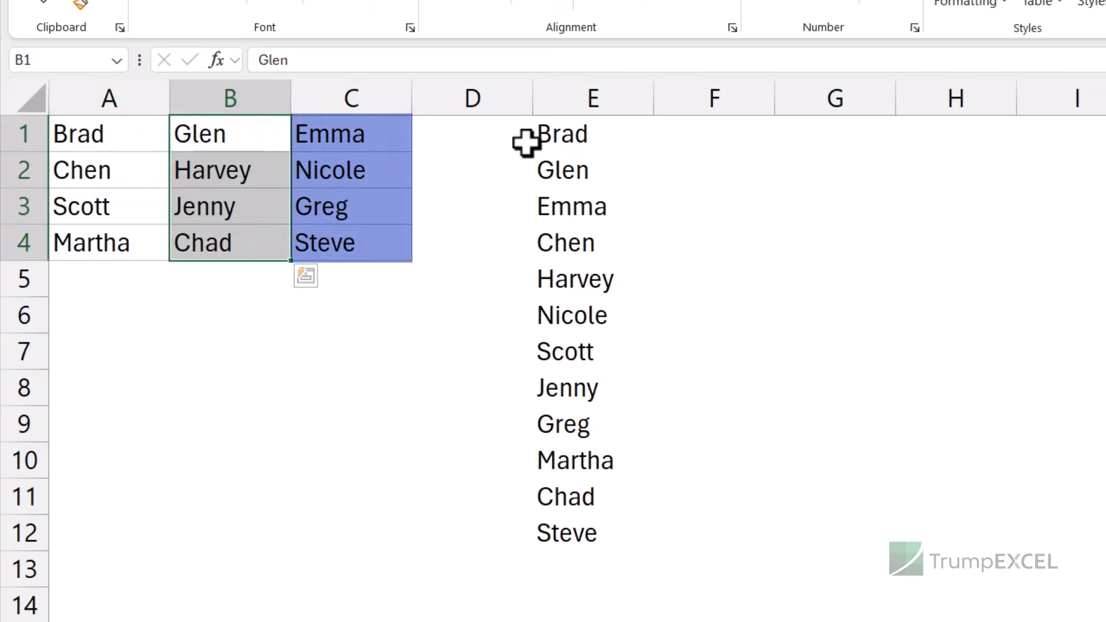
Extend the formula in E1 to =TOCOL(A1:C4,3,TRUE) so it ignores blanks and errors and scans by column.
left_click(568, 138)
double_click(568, 138)
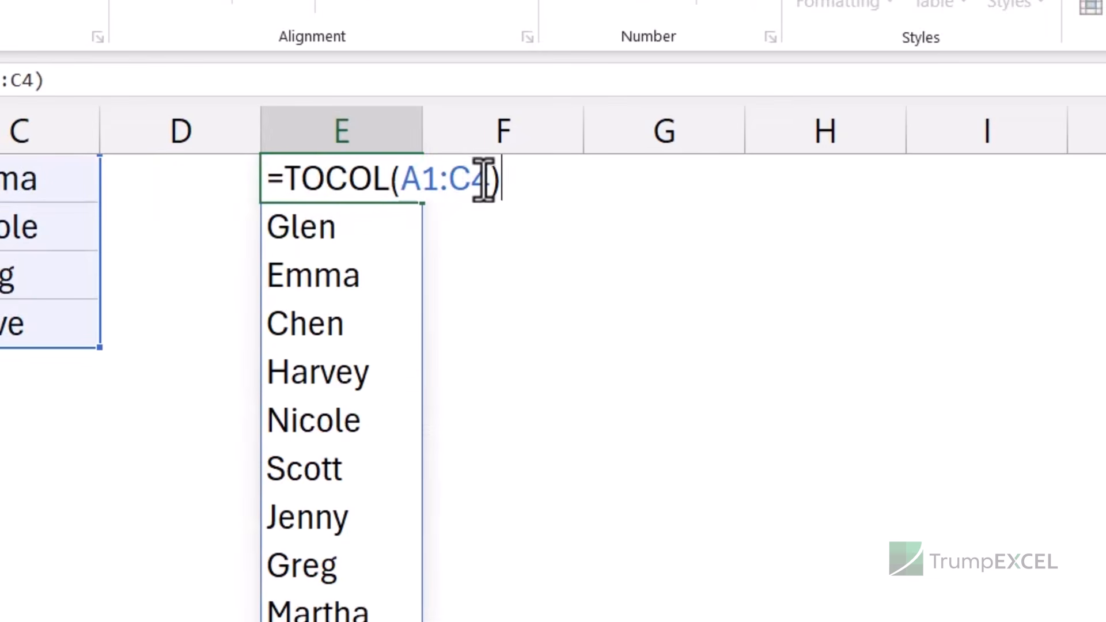
left_click(487, 179)
type(",3,")
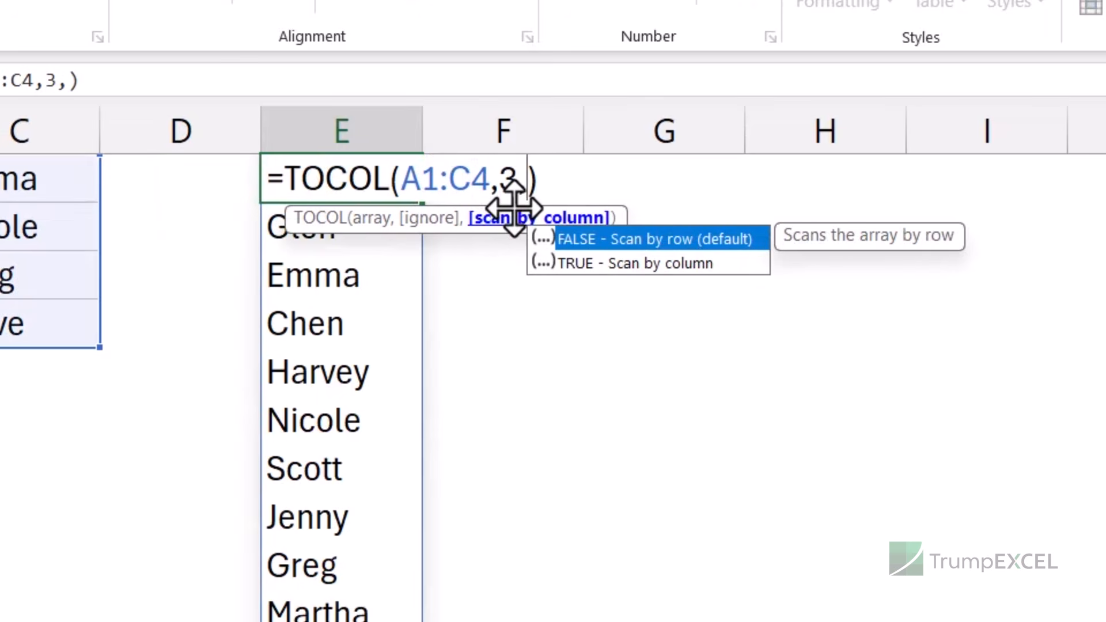
double_click(584, 266)
key("Return")
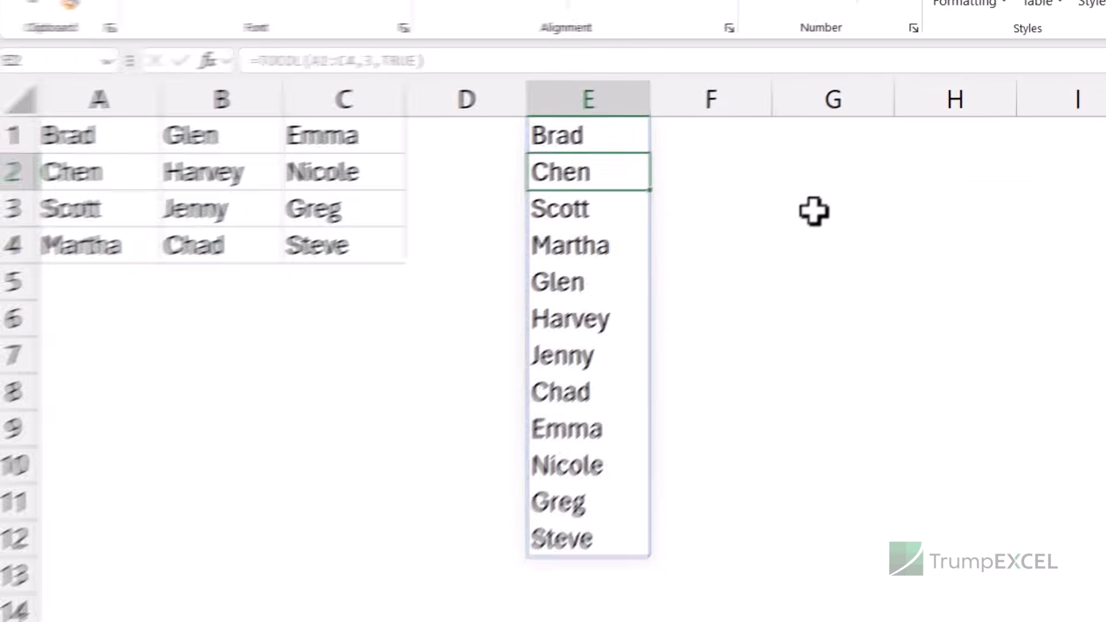
left_click_drag(55, 134, 88, 247)
left_click_drag(247, 138, 239, 242)
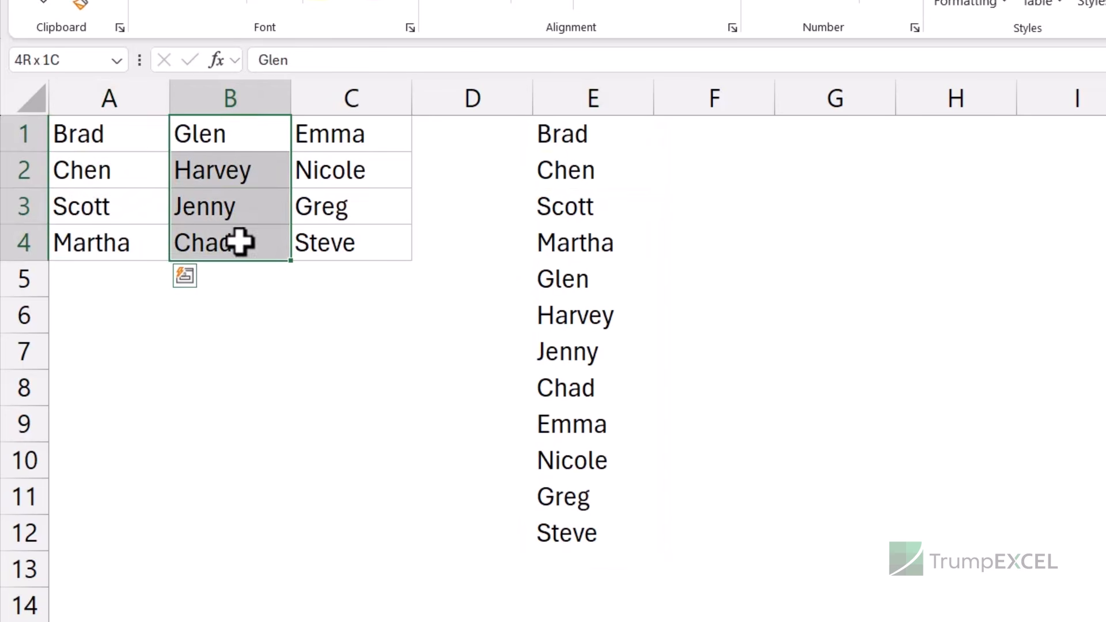
left_click_drag(353, 138, 340, 251)
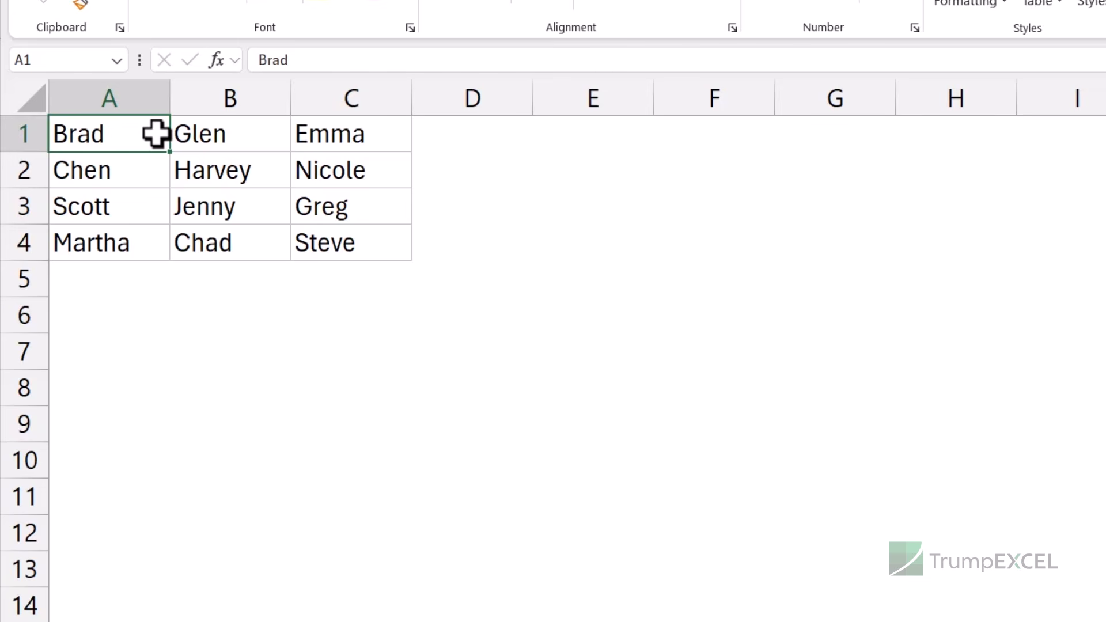
Enter =INDEX($A$1:$C$4,1,1) in E1 to return the table's first value, using an absolute range.
left_click(584, 139)
type("=index")
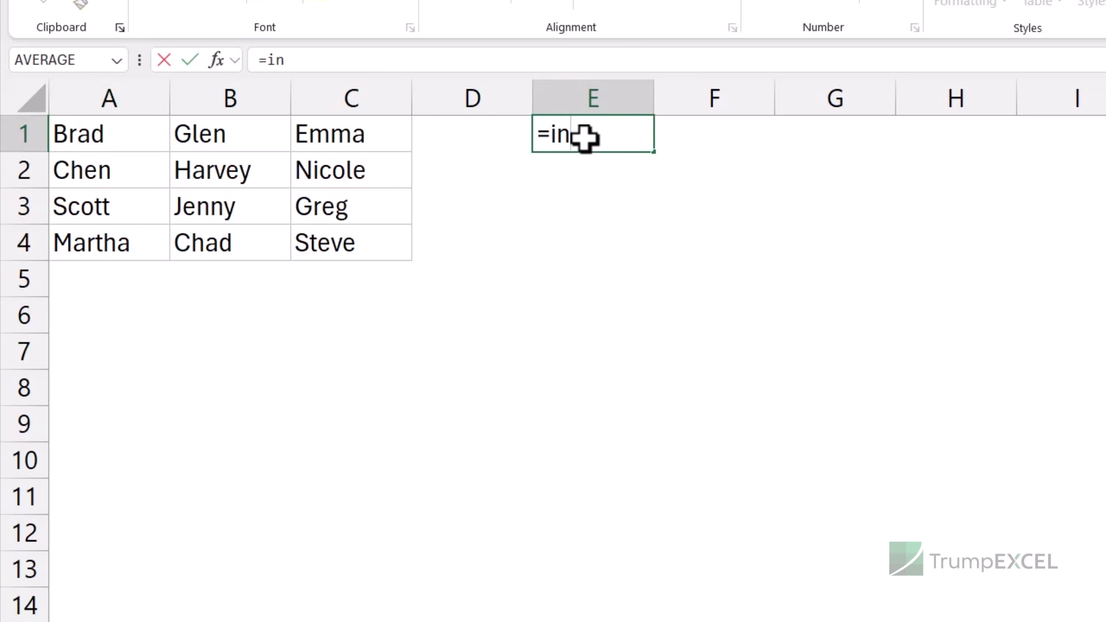
key("Tab")
left_click_drag(118, 137, 319, 240)
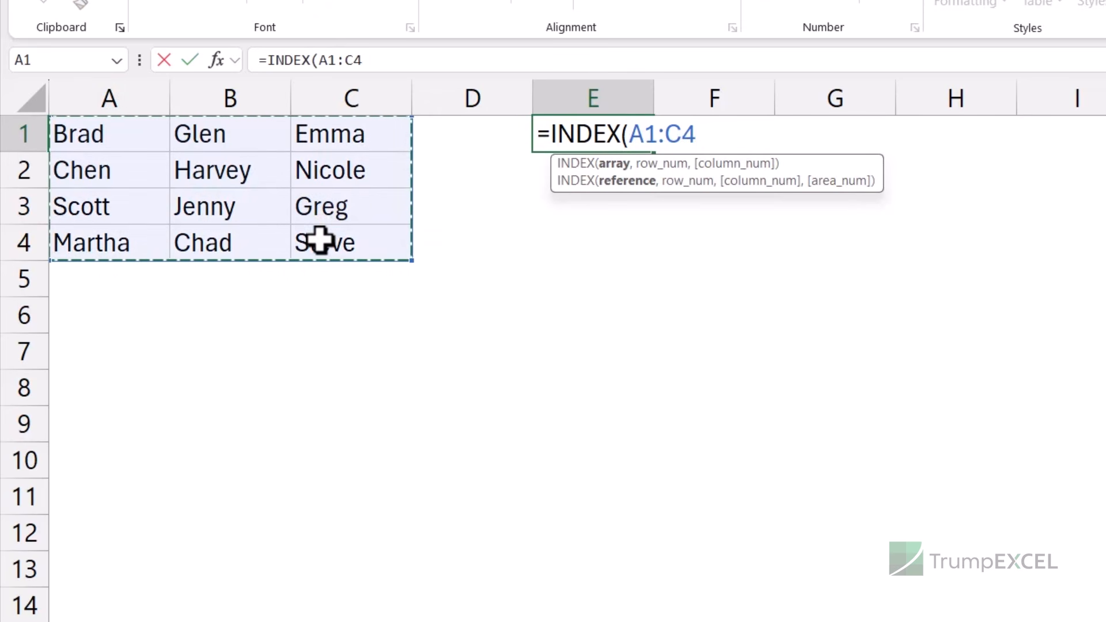
key("F4")
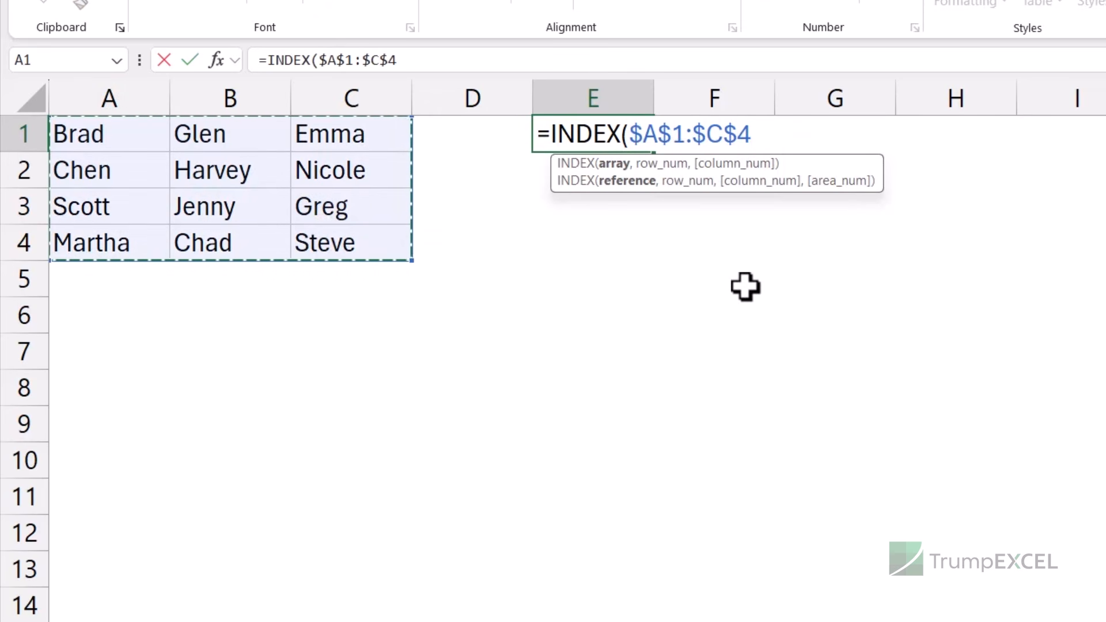
type(",")
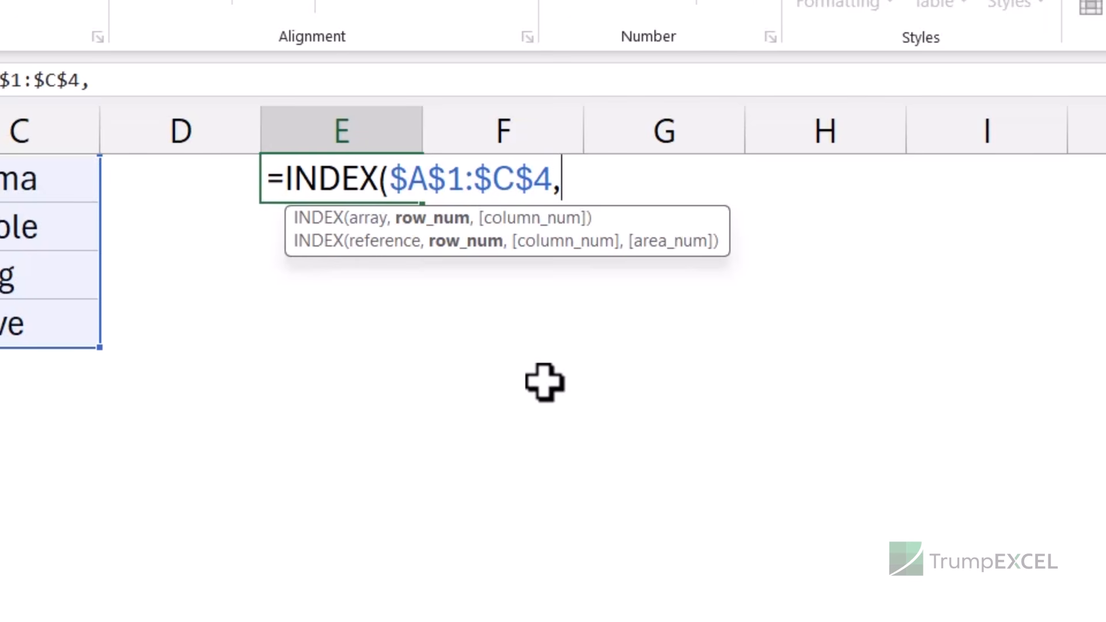
type("1,1")
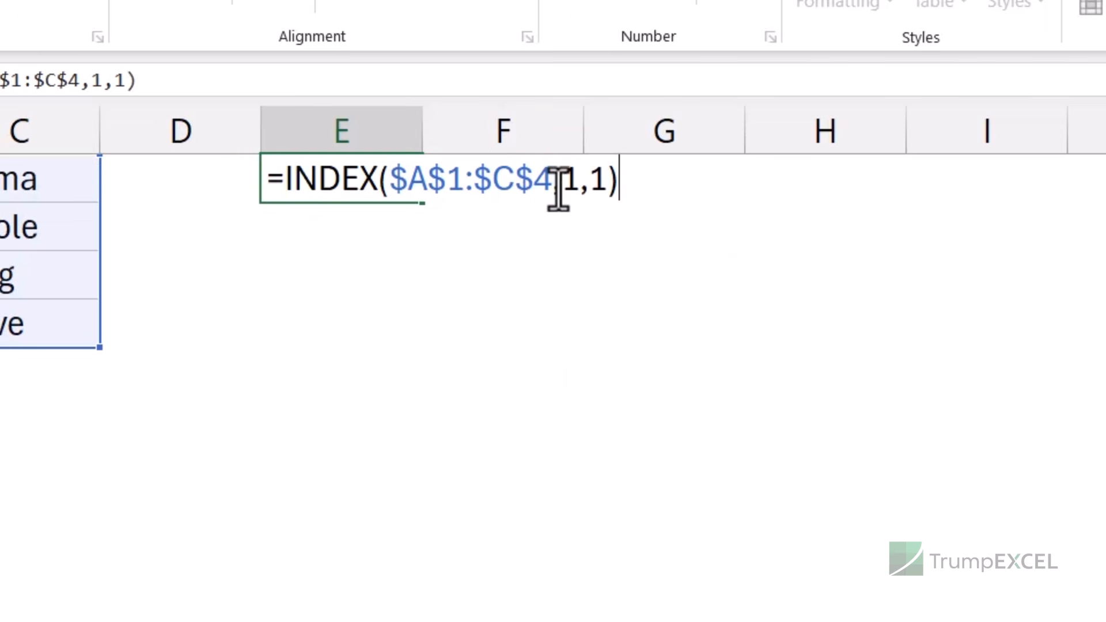
key("Return")
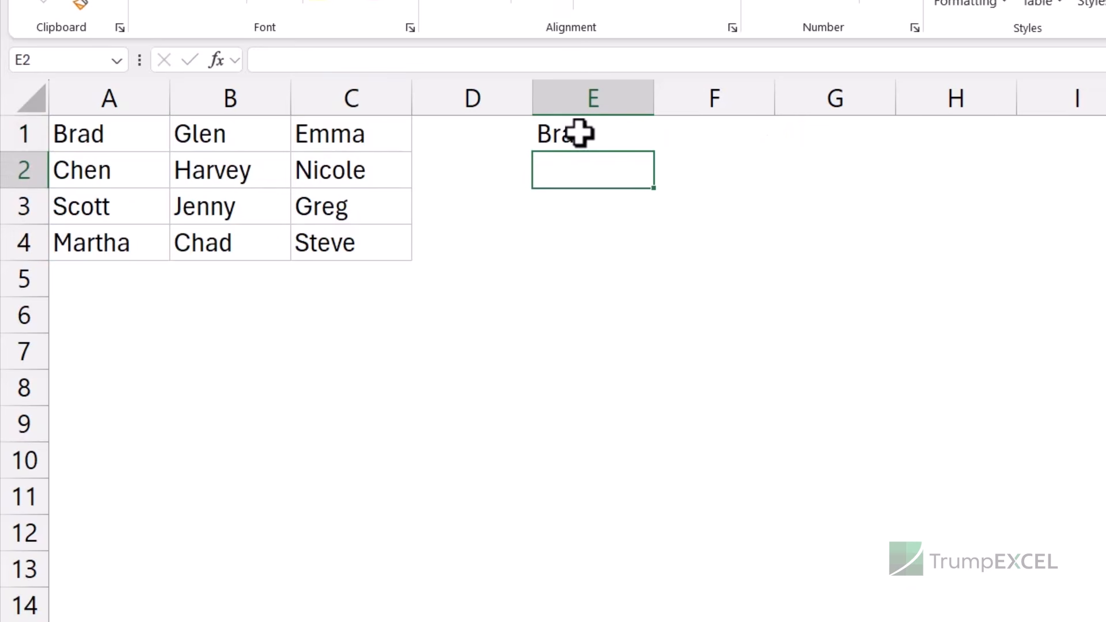
Review the INDEX formula in E1, then clear the cell.
left_click(602, 139)
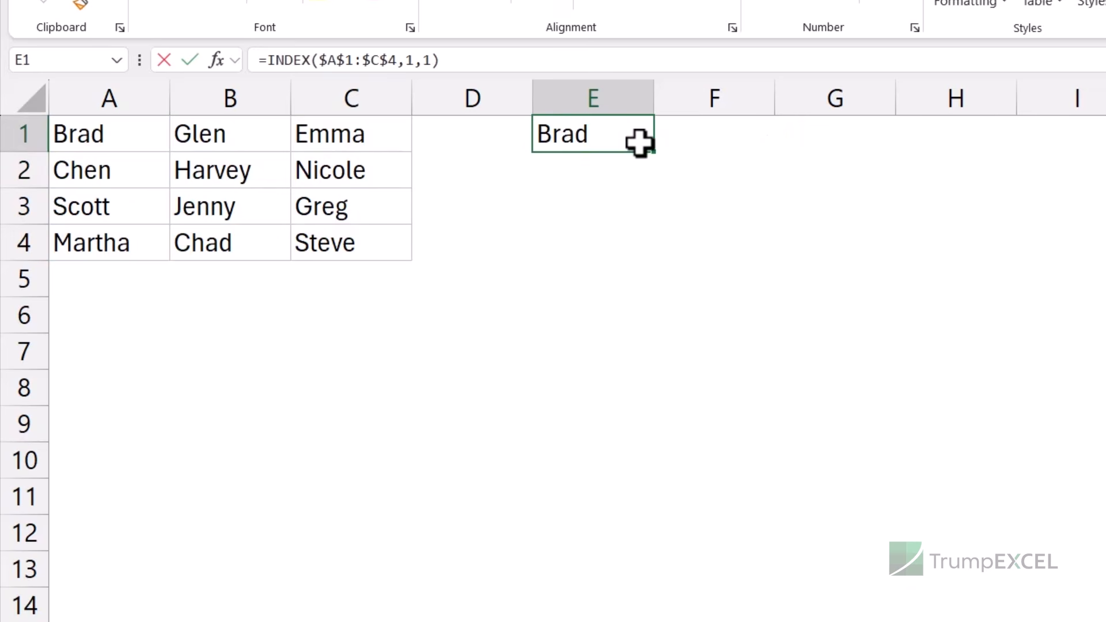
double_click(639, 143)
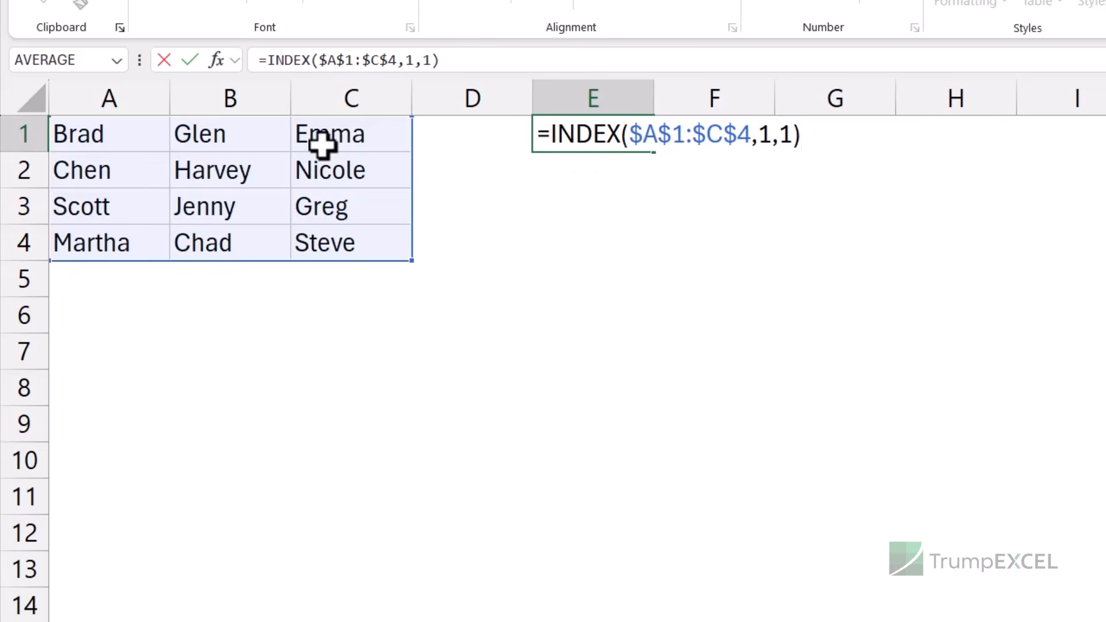
key("ctrl+Return")
key("Delete")
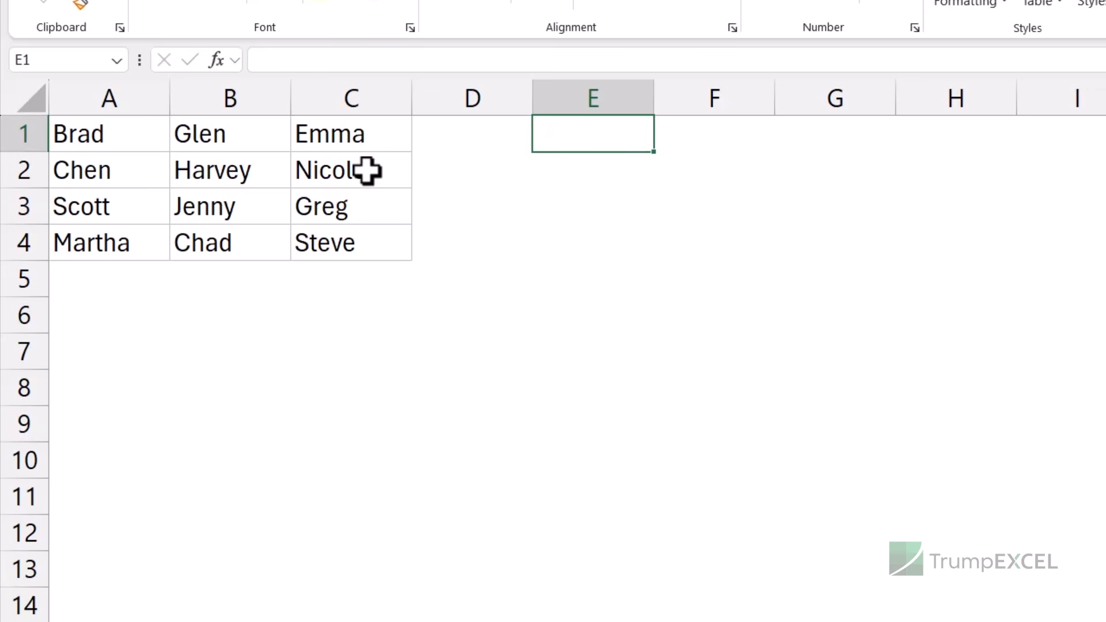
Fill E1:E12 with the row numbers 1, 2, 3 and 4, repeating each number three times in succession.
type("1")
key("Return")
type("1")
key("Return")
type("1")
key("Return")
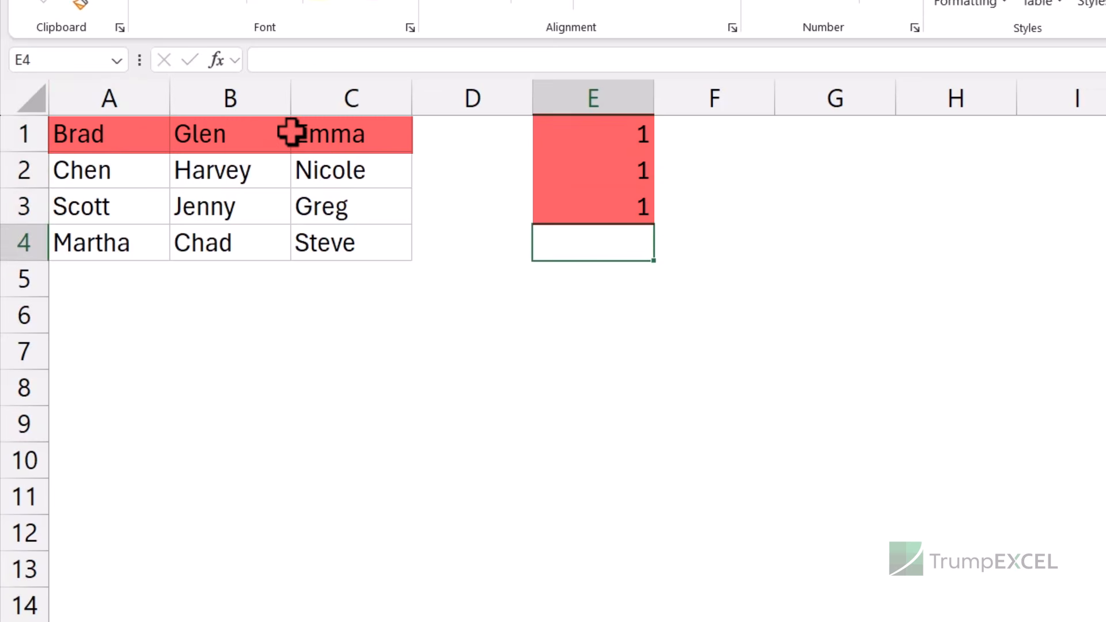
type("2")
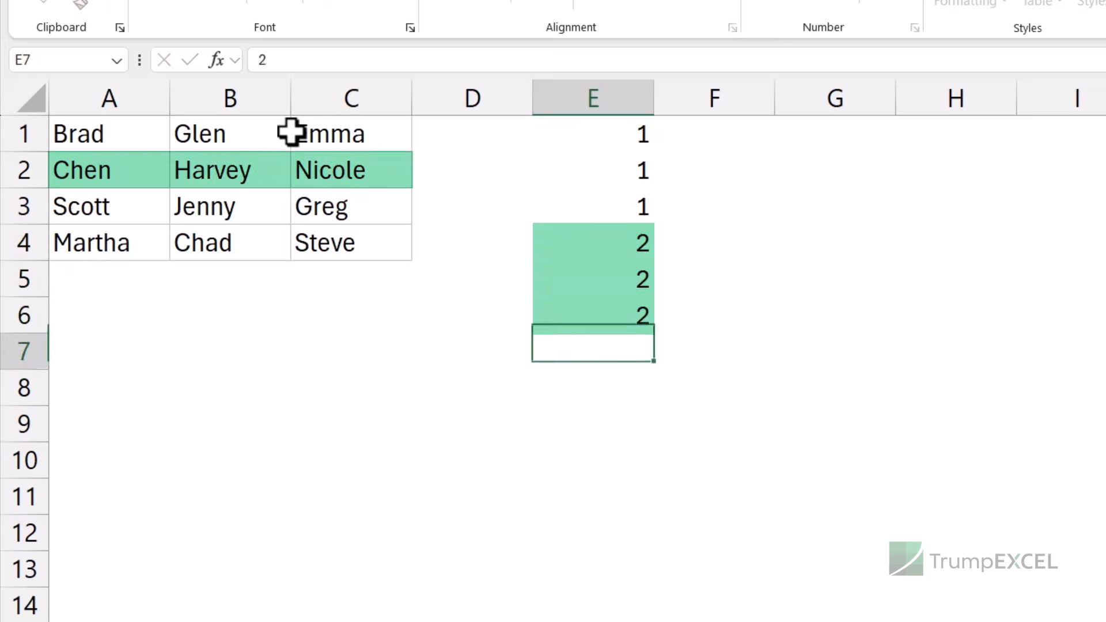
type(" 2 2 3 3 3")
key("Return")
type("4")
key("Return")
type("4")
key("Return")
type("4")
key("Return")
Enter the column numbers 1, 2 and 3 in cells F1 to F3.
key("Up")
key("Up")
key("Up")
key("Up")
key("Up")
key("Right")
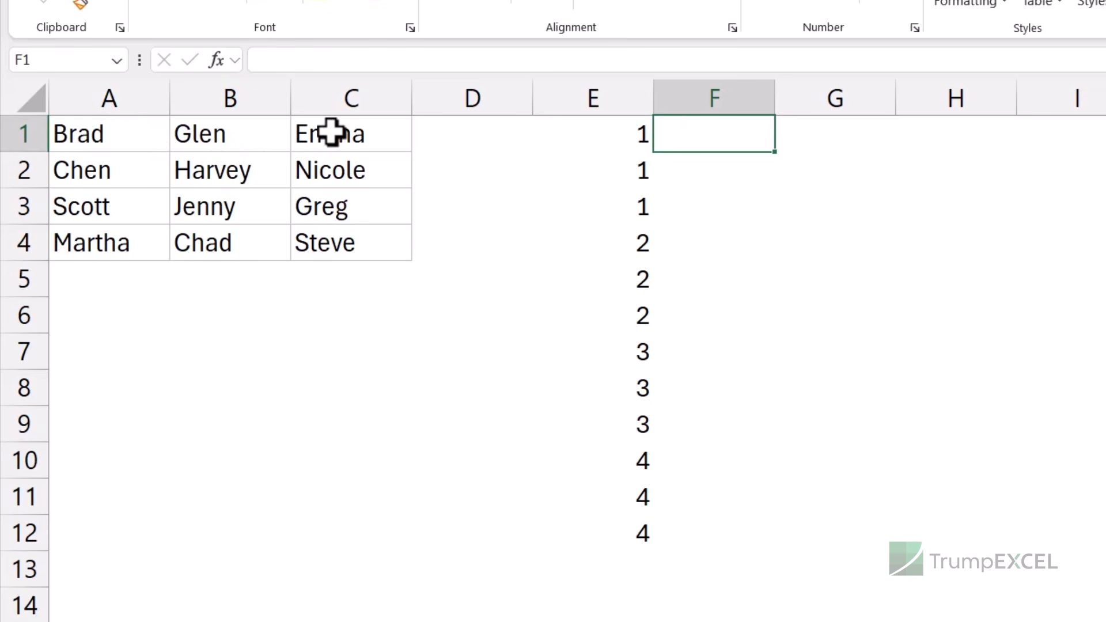
type("1")
key("Return")
type("2")
key("Return")
type("3")
key("Return")
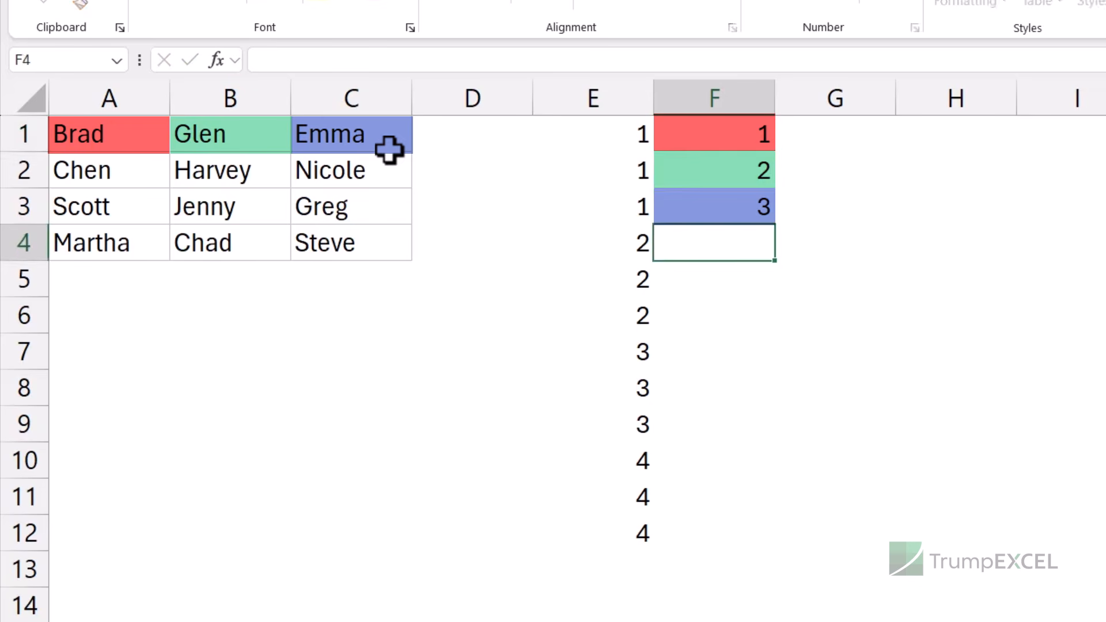
Copy F1:F3 and paste it into F4:F12 so the sequence 1, 2, 3 repeats.
key("Up")
key("Up")
key("Up")
key("shift+Down")
key("shift+Down")
key("ctrl+c")
key("Down")
key("Down")
key("Down")
key("shift+Down")
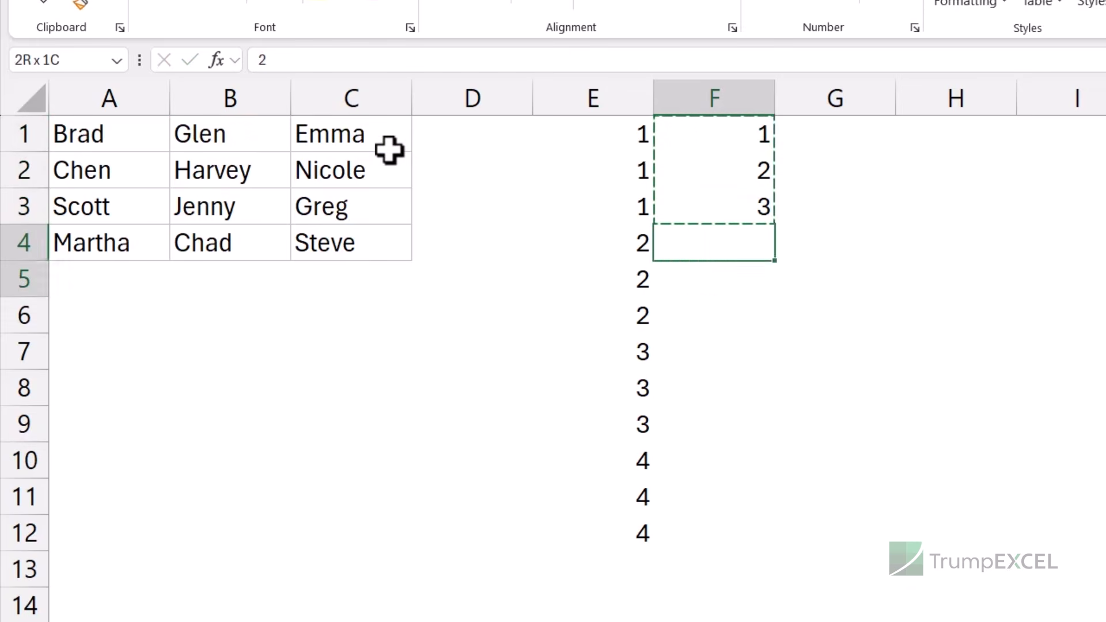
key("shift+Down")
key("shift+Down")
key("shift+Down")
key("shift+Down")
key("shift+Down")
key("shift+Down")
key("shift+Down")
key("ctrl+v")
key("Up")
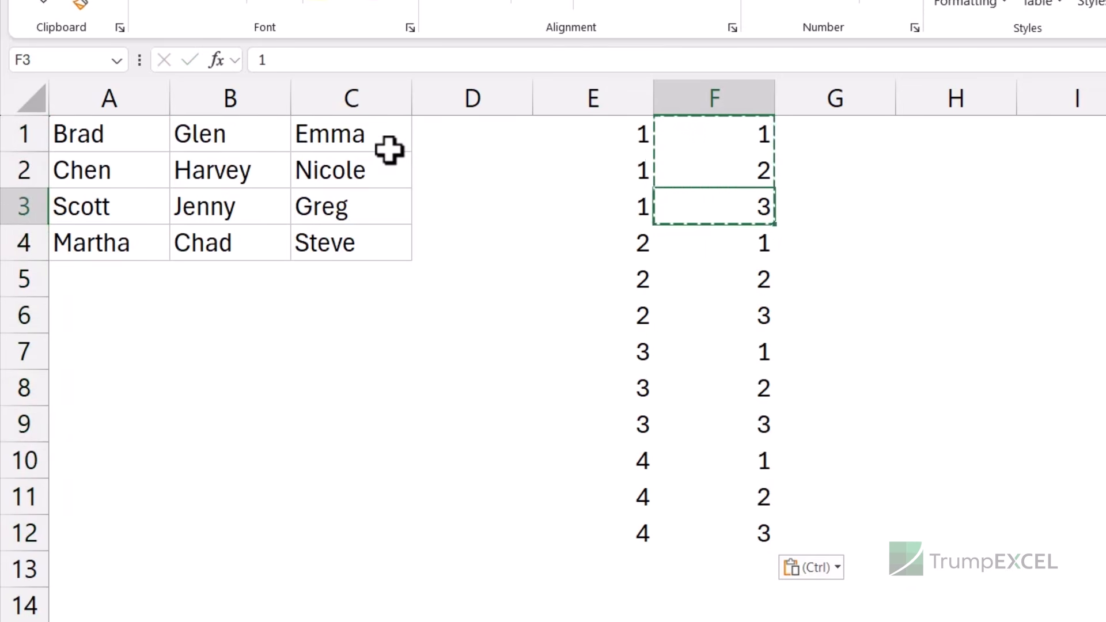
Start an INDEX formula in G1 with the absolute range $A$1:$C$4 as its array.
key("Up")
key("Up")
key("Escape")
key("Right")
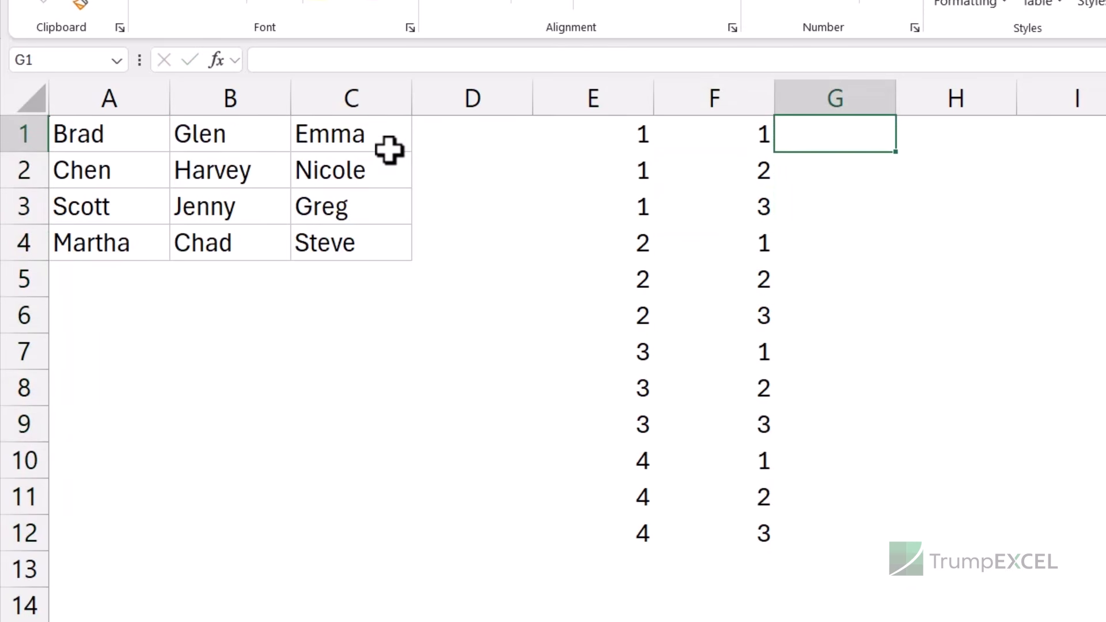
type("=inde")
key("Tab")
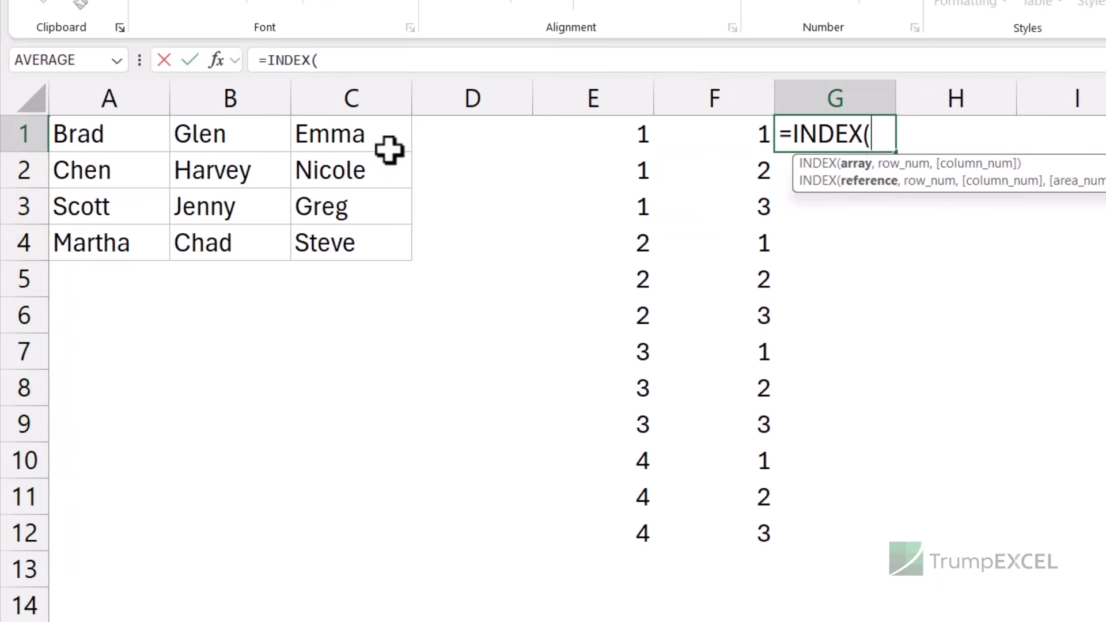
left_click_drag(74, 141, 334, 236)
key("F4")
type(",")
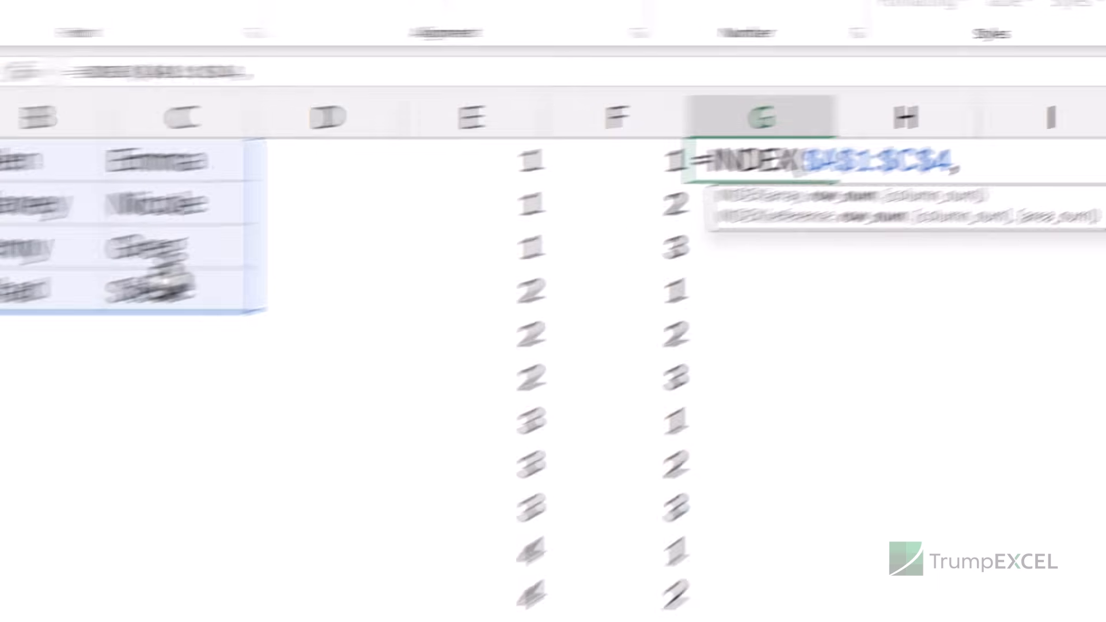
Complete the G1 INDEX formula with E1 as row number and F1 as column number, and fill it down to G12.
left_click(636, 132)
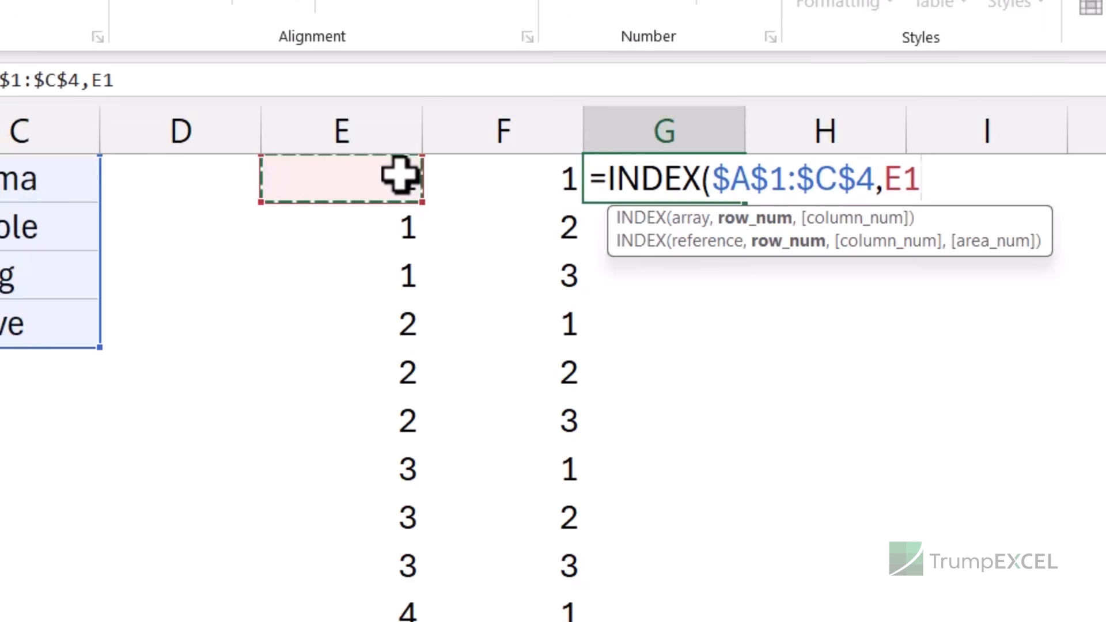
type(",")
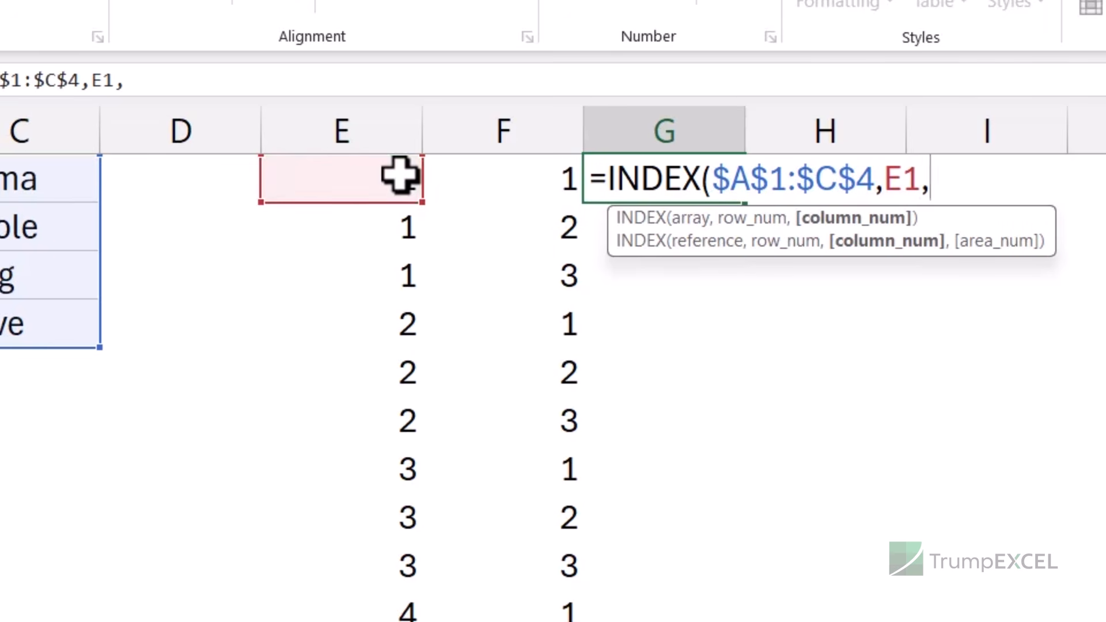
left_click(496, 171)
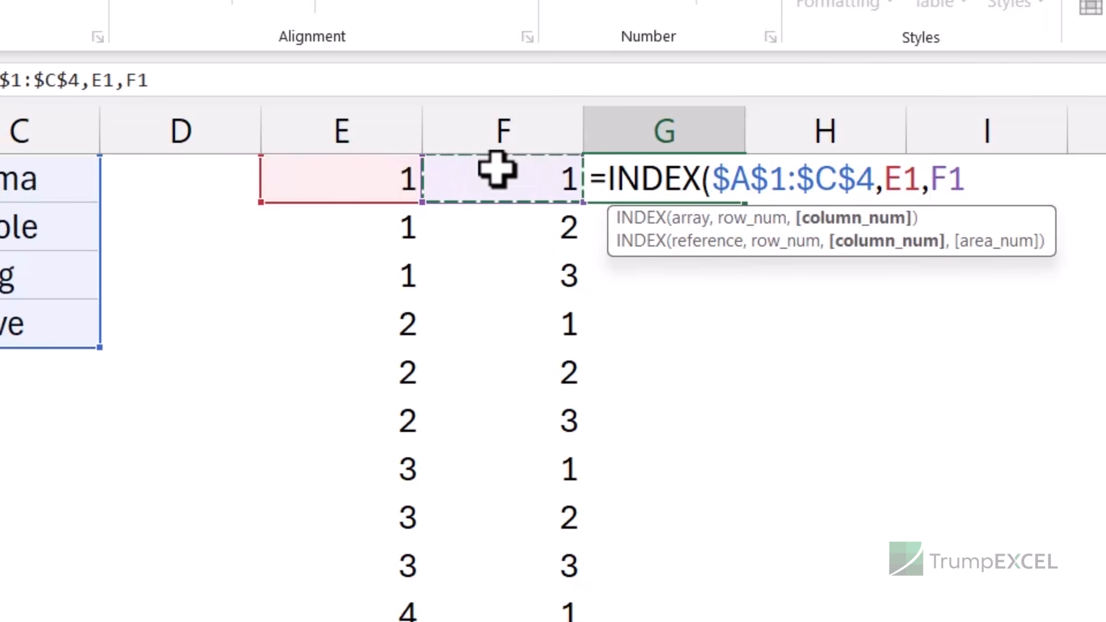
type(")")
key("ctrl+Return")
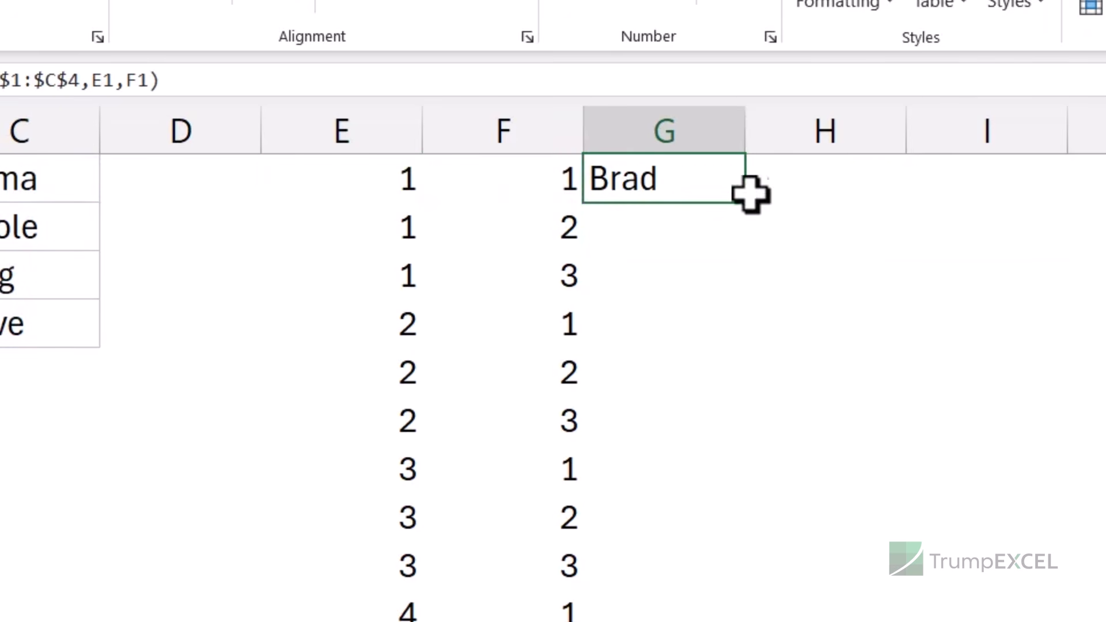
left_click_drag(746, 204, 901, 548)
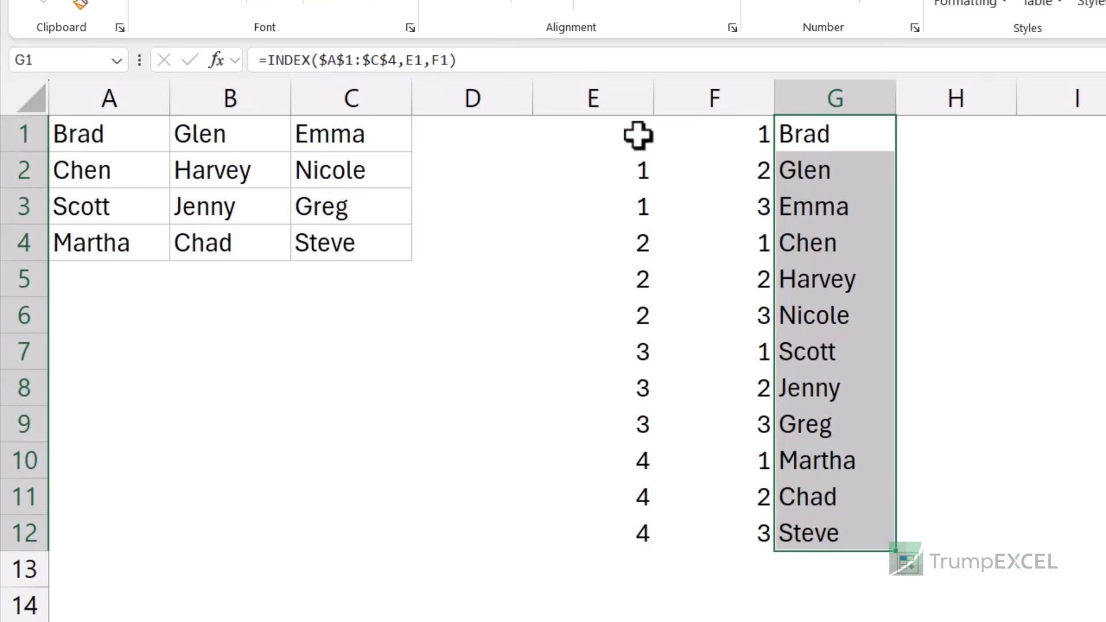
Clear the INDEX results in G1:G12 and the manually entered row numbers in E1:E12.
left_click_drag(638, 135, 724, 524)
left_click_drag(795, 141, 818, 516)
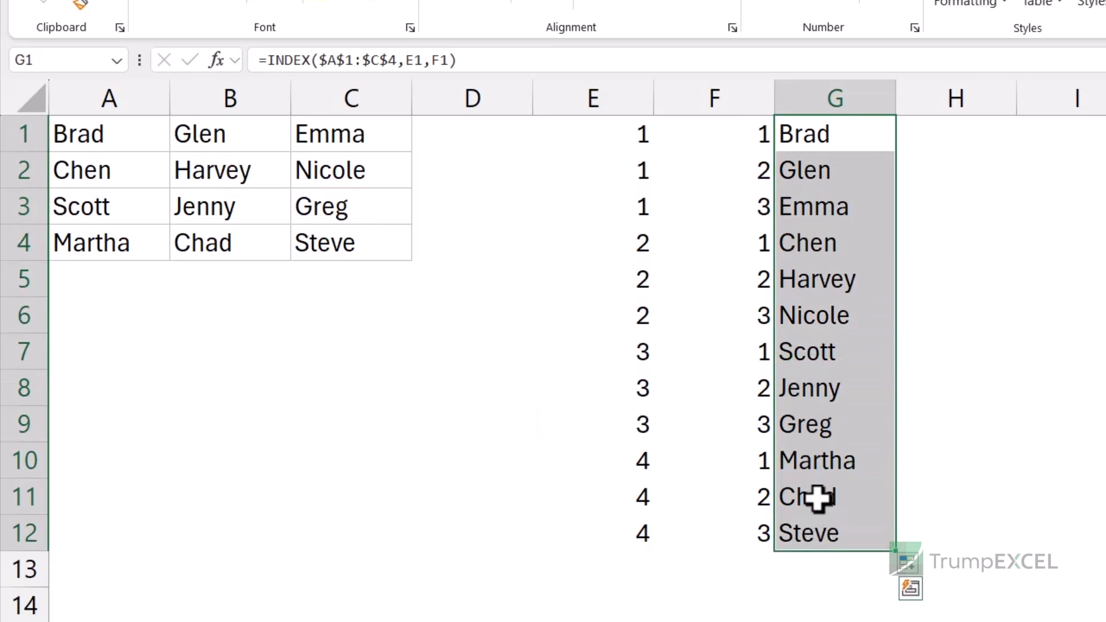
key("Delete")
key("Left")
key("Left")
key("ctrl+shift+Down")
key("Delete")
key("Up")
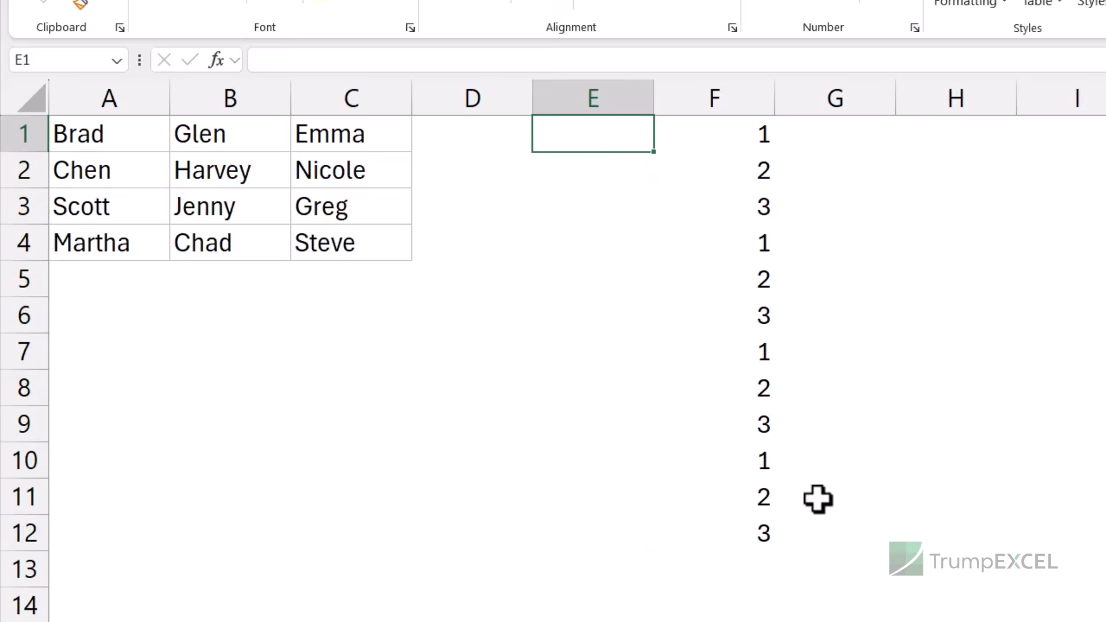
Start a ROUNDUP formula in E1 with ROW(A1) as the beginning of its number argument.
type("=roundu")
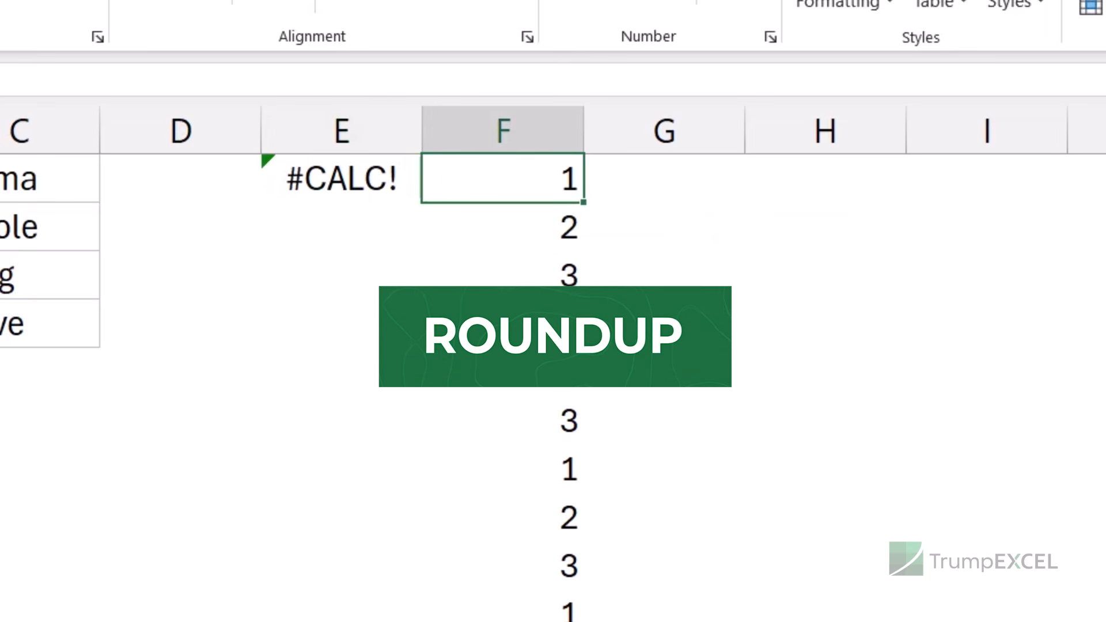
key("Left")
type("=r")
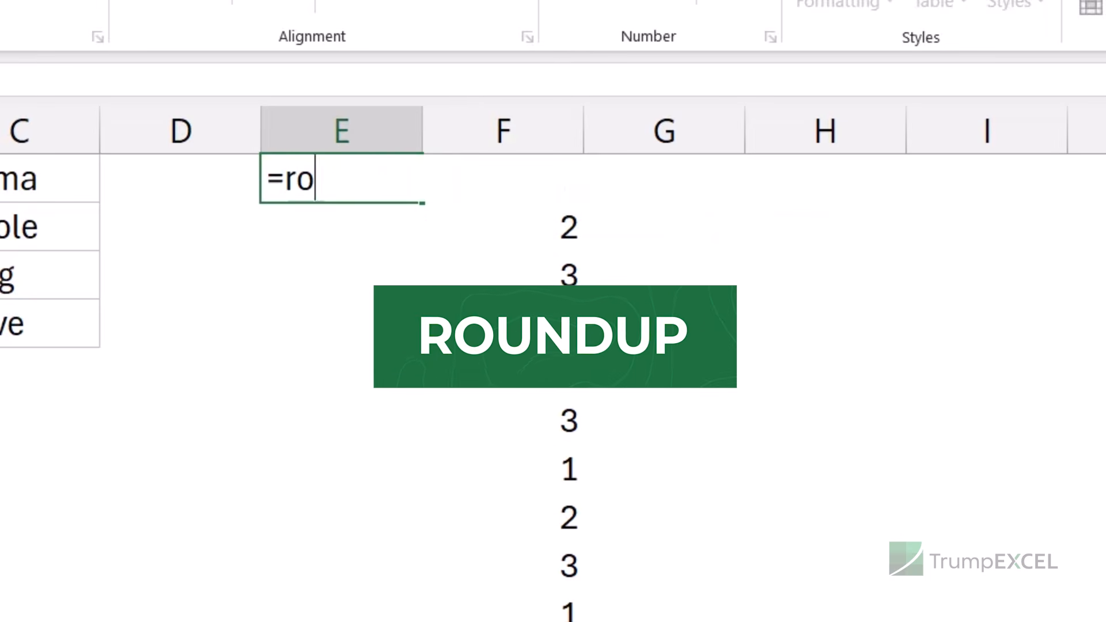
type("oundup")
key("Tab")
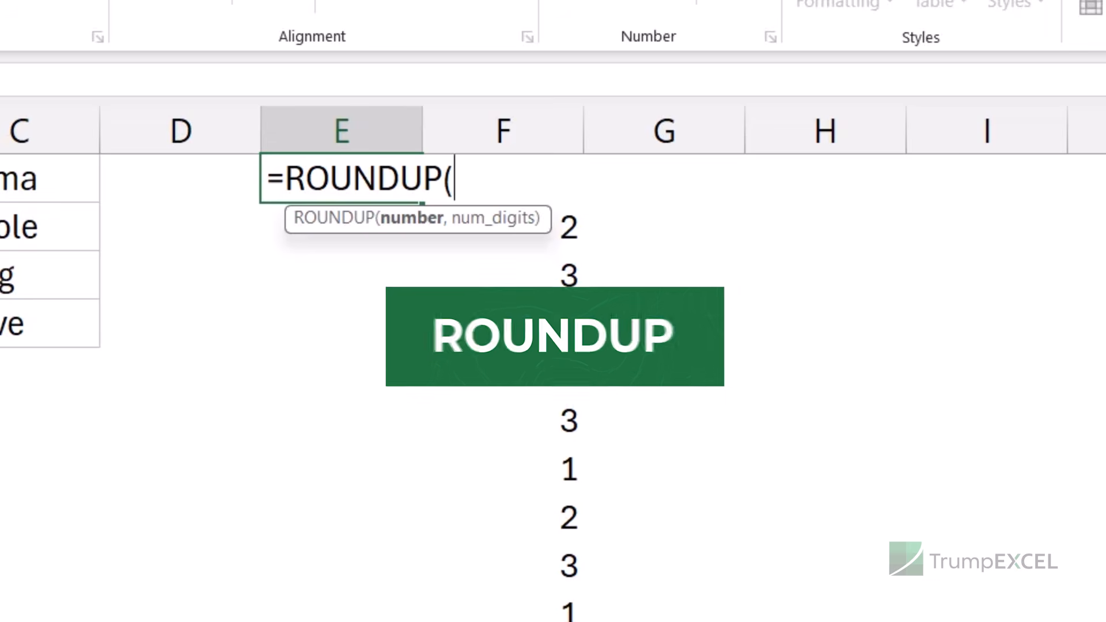
type("row")
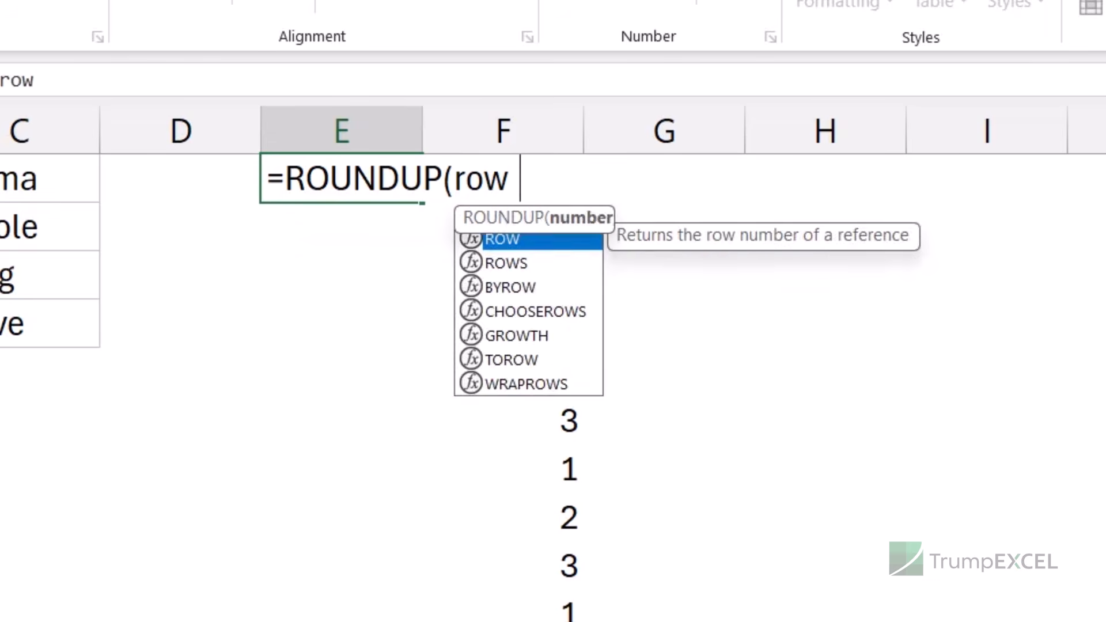
type("(A1)")
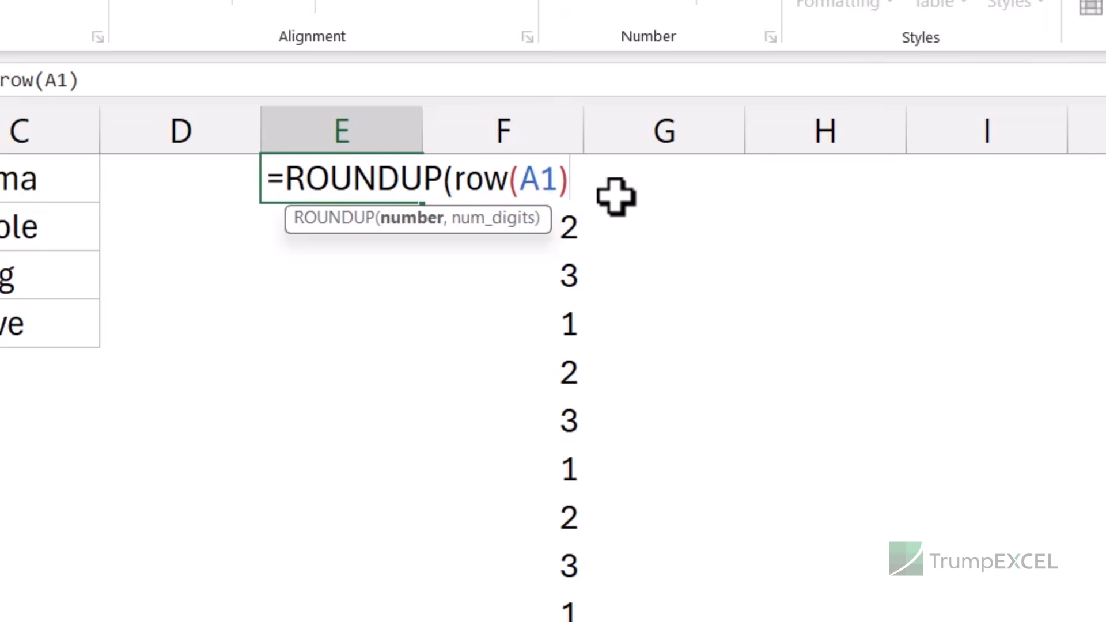
Complete the E1 formula as =ROUNDUP(ROW(A1)/COLUMNS($A$1:$C$4),0) and fill it down to E12.
type("COLUMNS(")
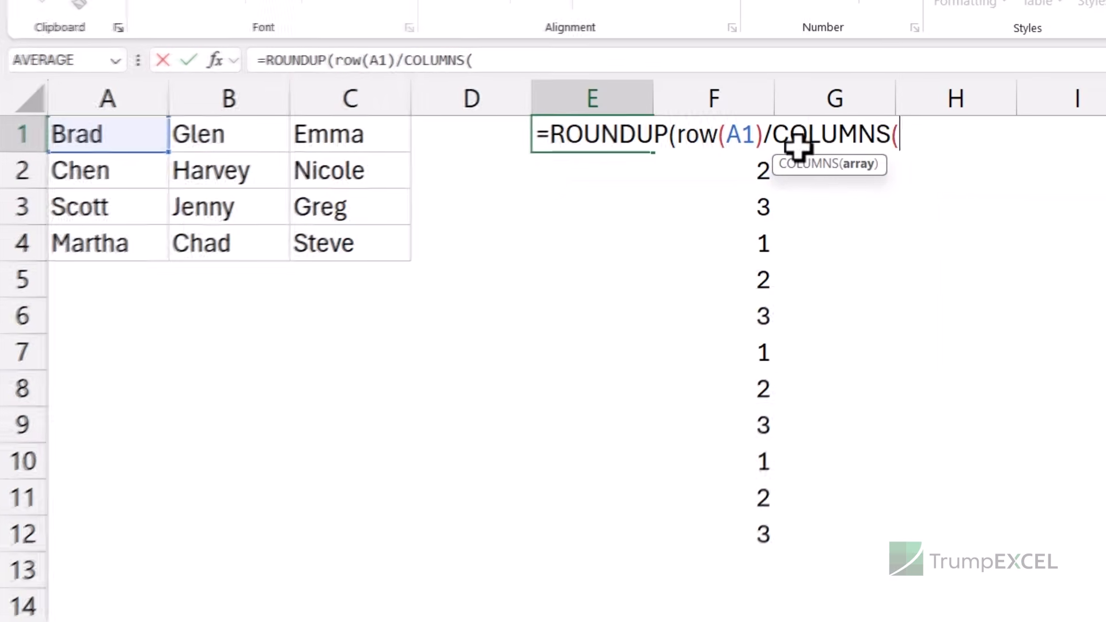
left_click_drag(153, 138, 317, 228)
key("F4")
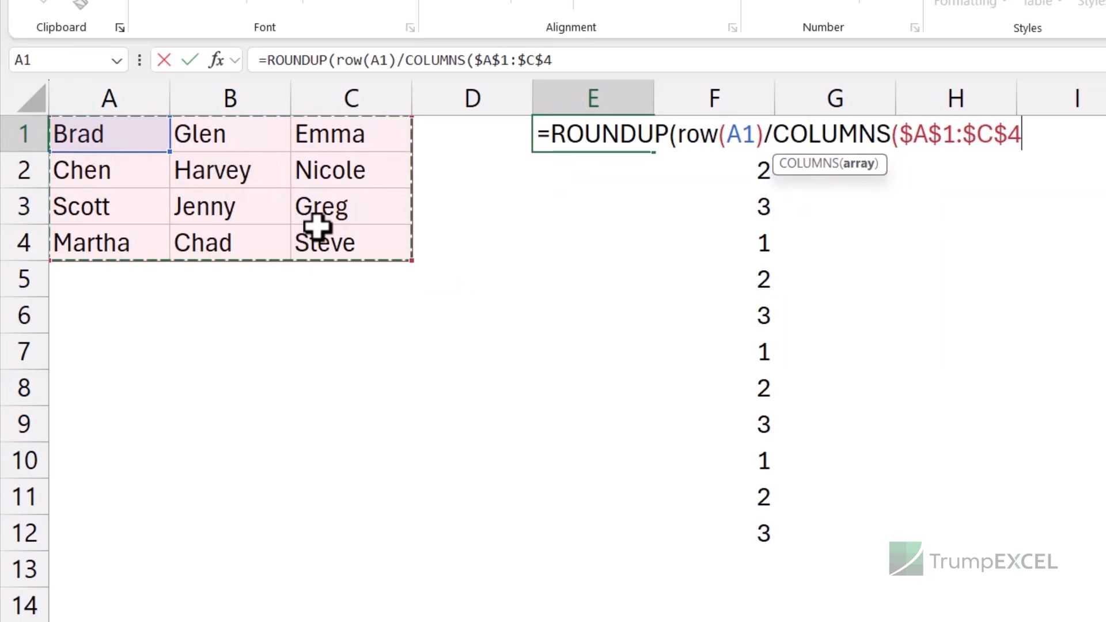
type("))")
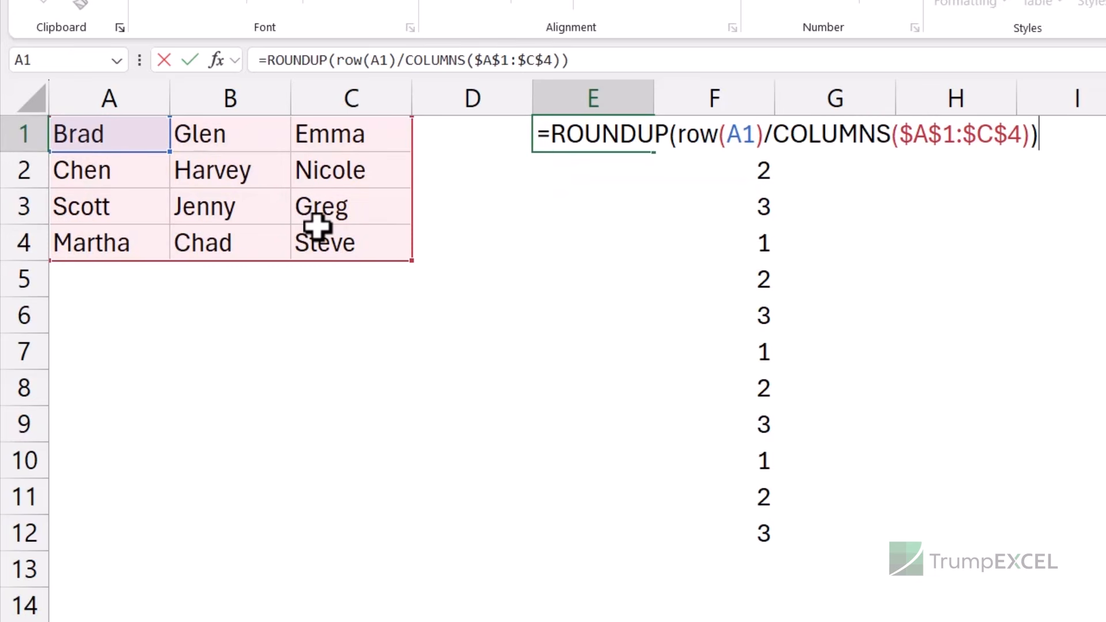
key("BackSpace")
type(",0)")
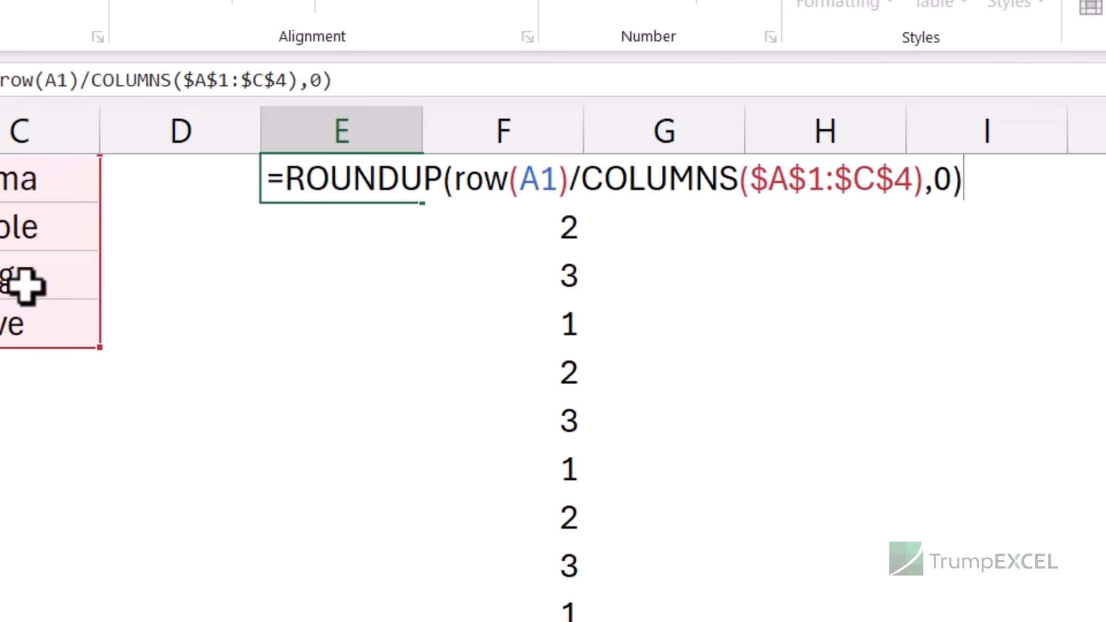
key("Return")
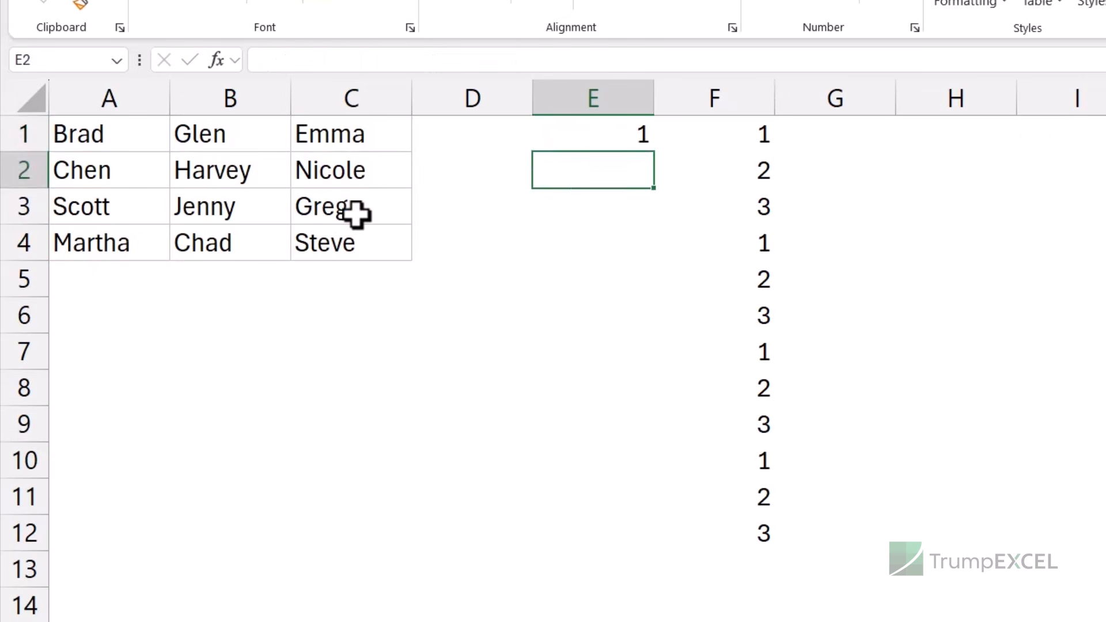
key("Up")
left_click_drag(655, 153, 657, 541)
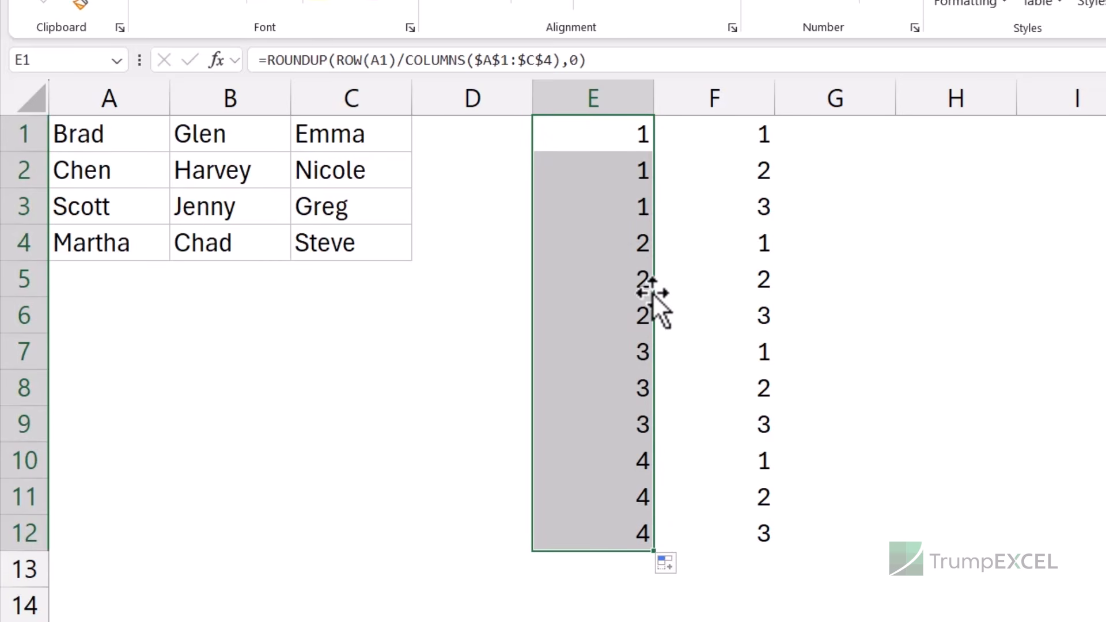
Clear the column numbers in F1:F12 and start a MOD formula in F1 with ROW(A1)-1+COLUMNS.
left_click_drag(731, 129, 749, 523)
key("Delete")
type("=M")
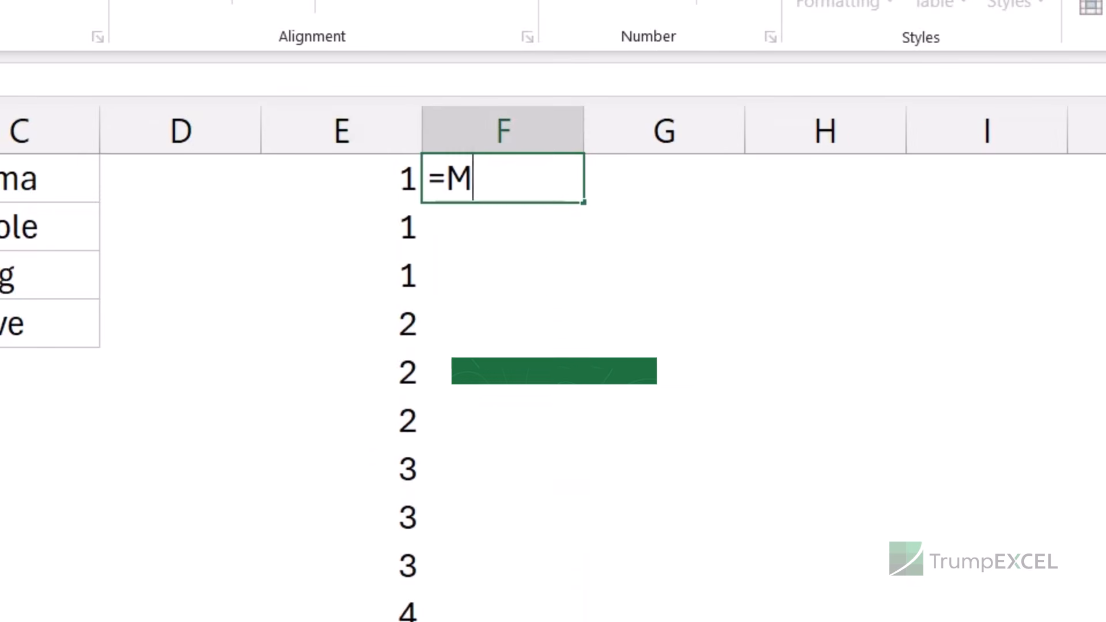
type("od(")
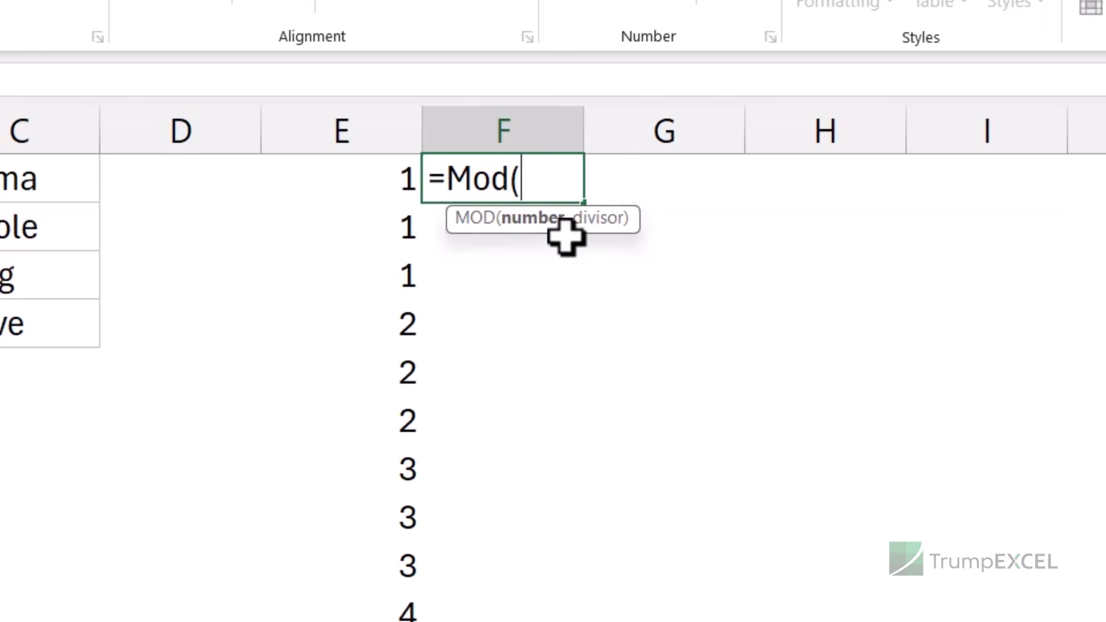
type("R")
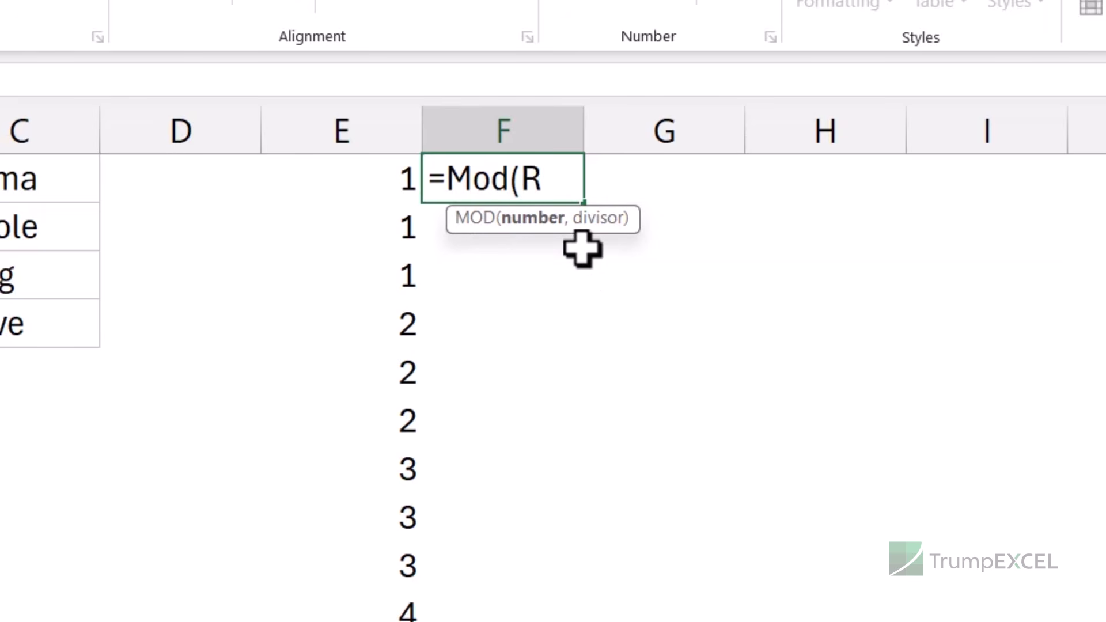
type("OW(A1 ")
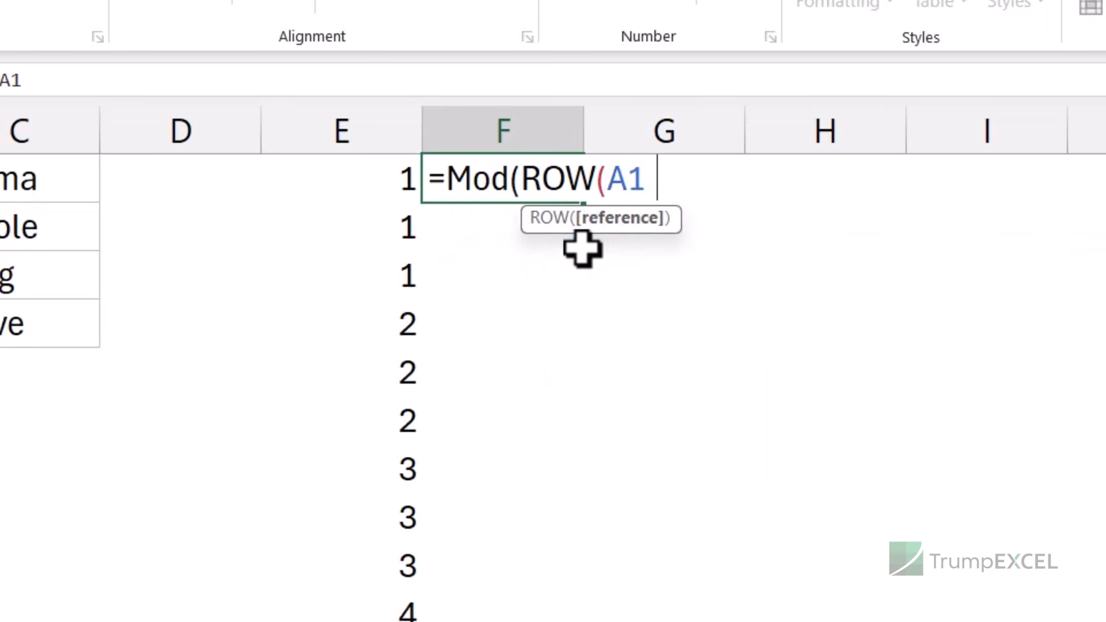
type(")")
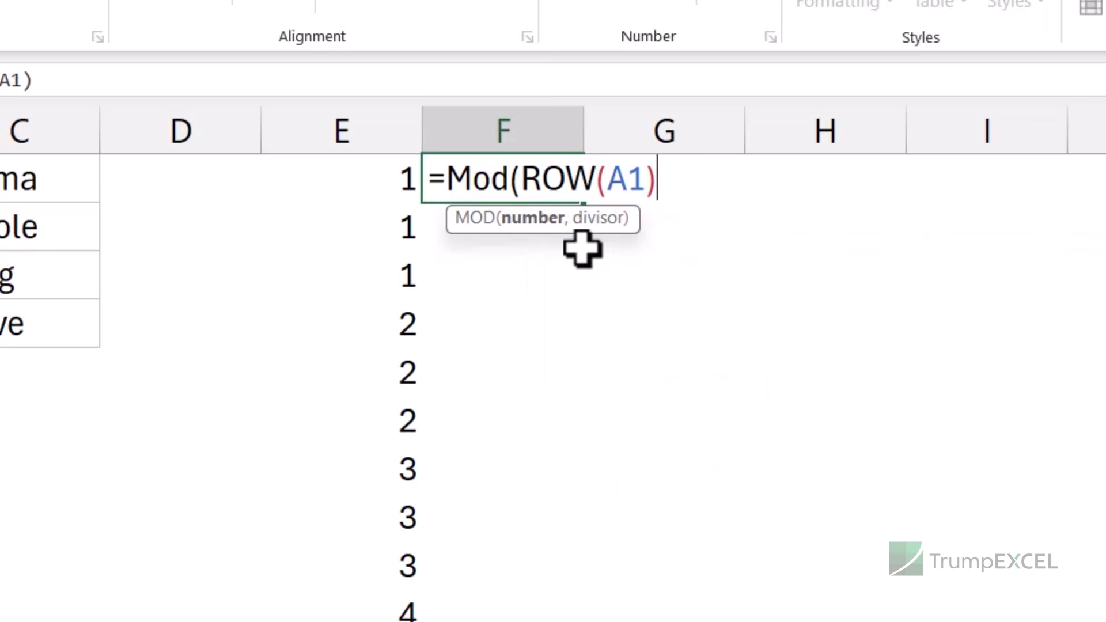
type("-1+COLUMNS")
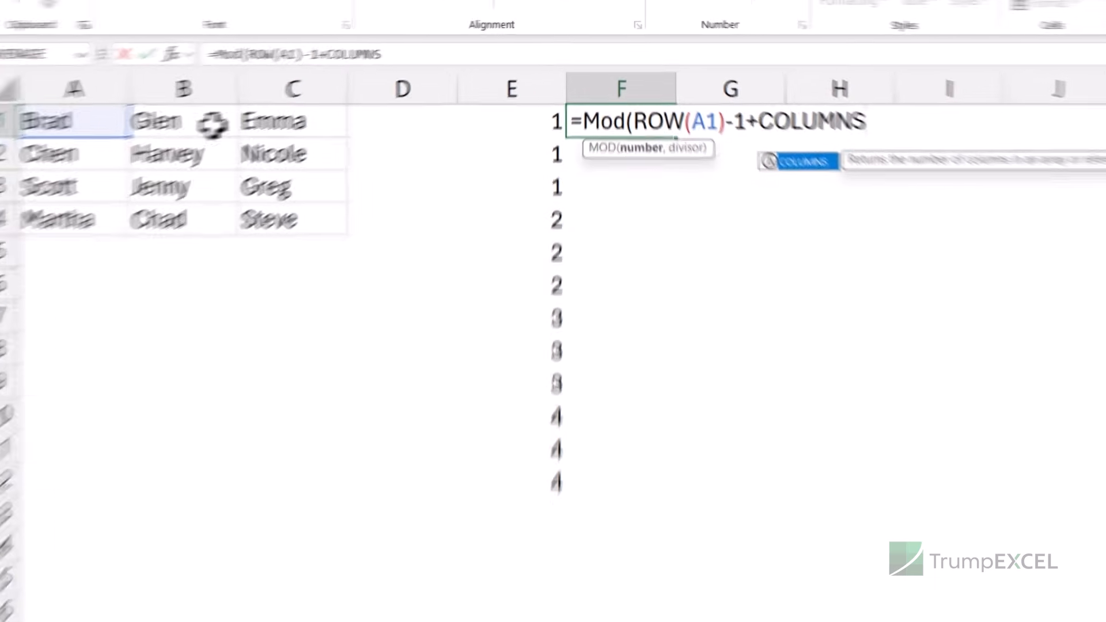
Give the COLUMNS function in the F1 formula the absolute range $A$1:$C$4 to complete MOD's number argument.
key("Return")
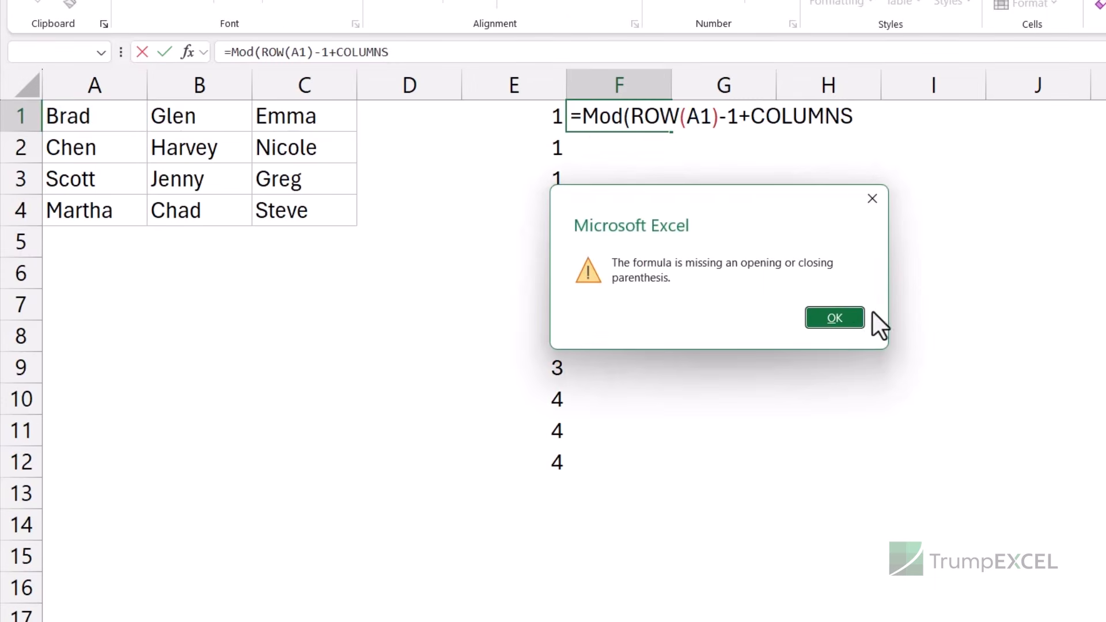
left_click(872, 199)
left_click(877, 111)
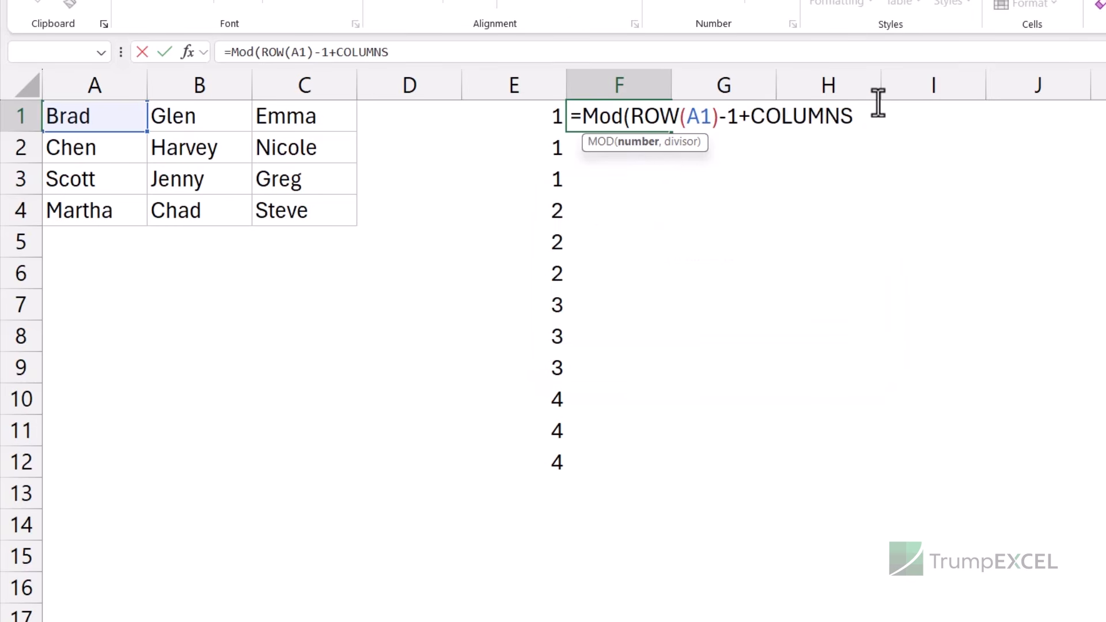
type("(")
left_click_drag(106, 119, 266, 199)
key("F4")
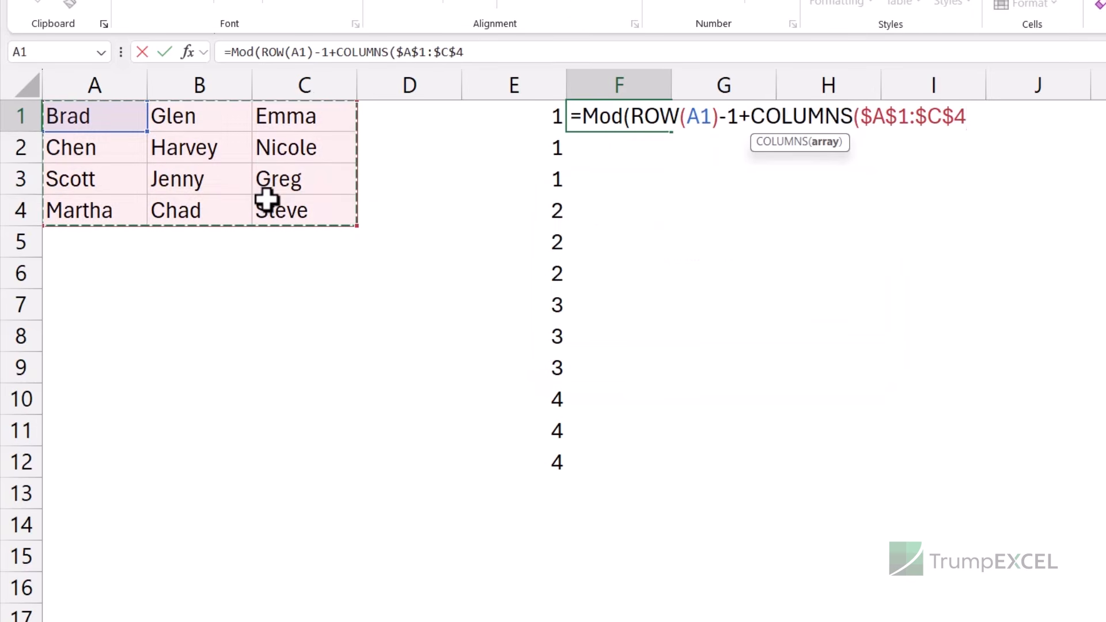
type(")")
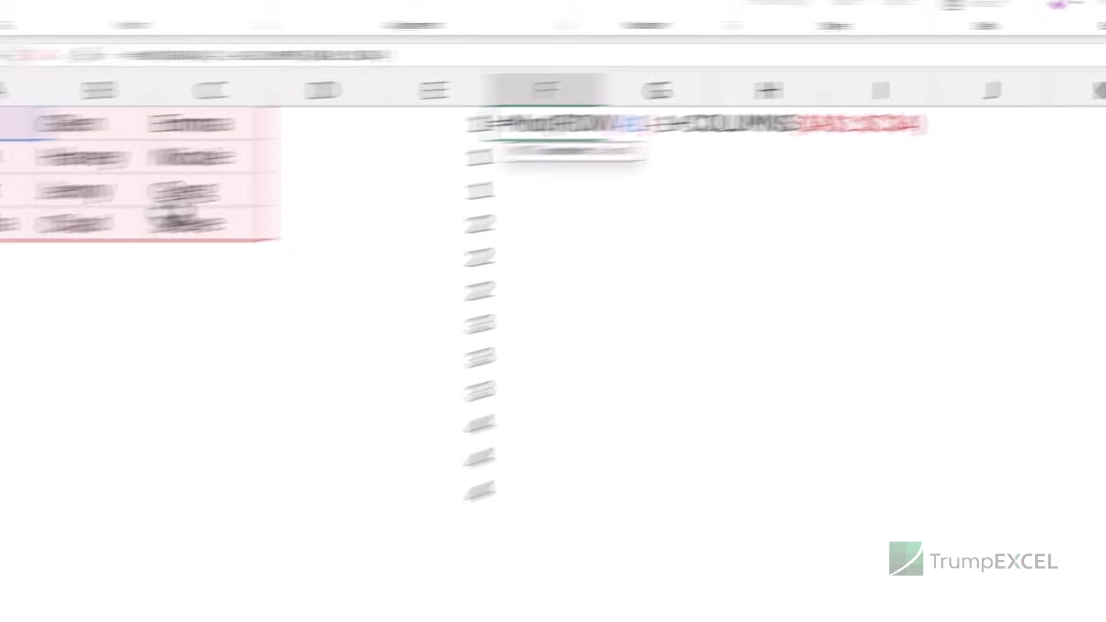
Add COLUMNS($A$1:$C$4) as the divisor of the MOD formula, append +1, and enter it in F1.
type(",")
type("COLUMNS(")
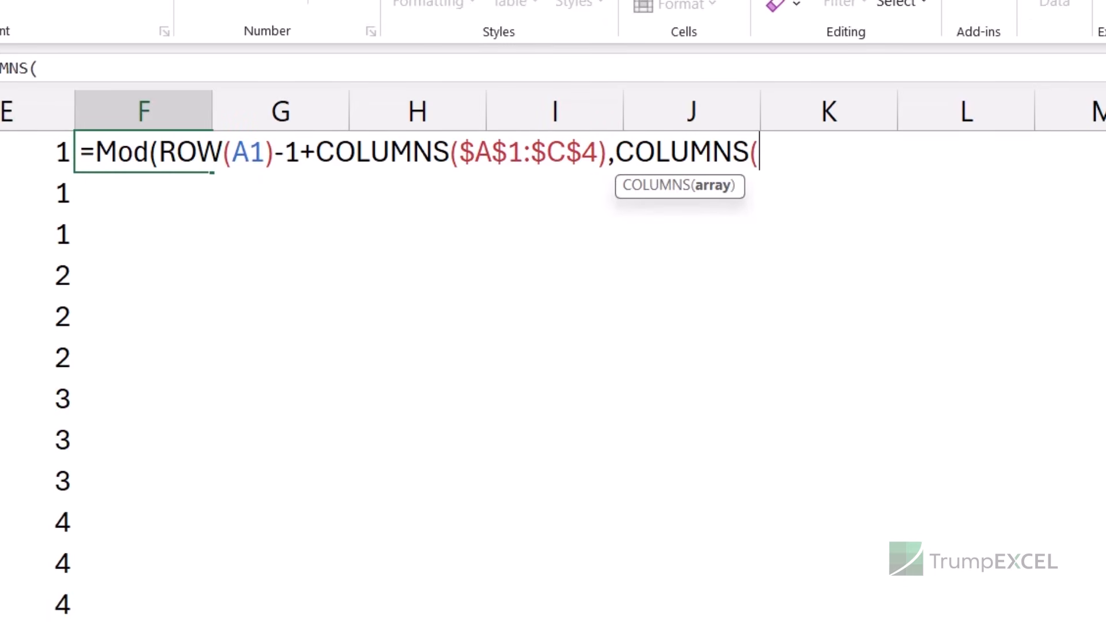
type("A1:C3")
key("F4")
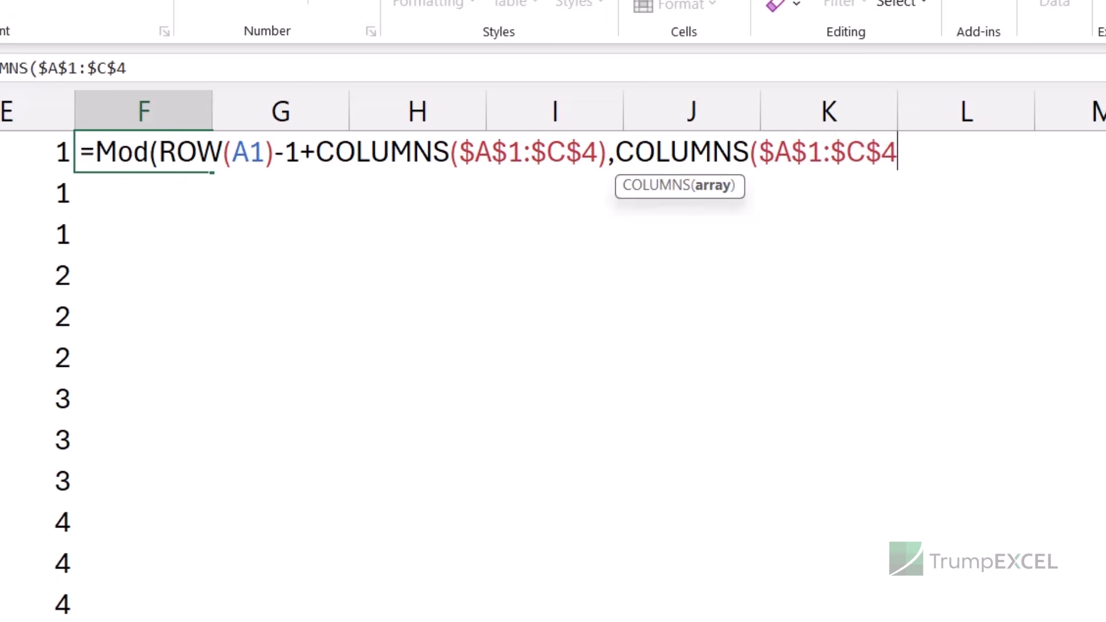
type("))")
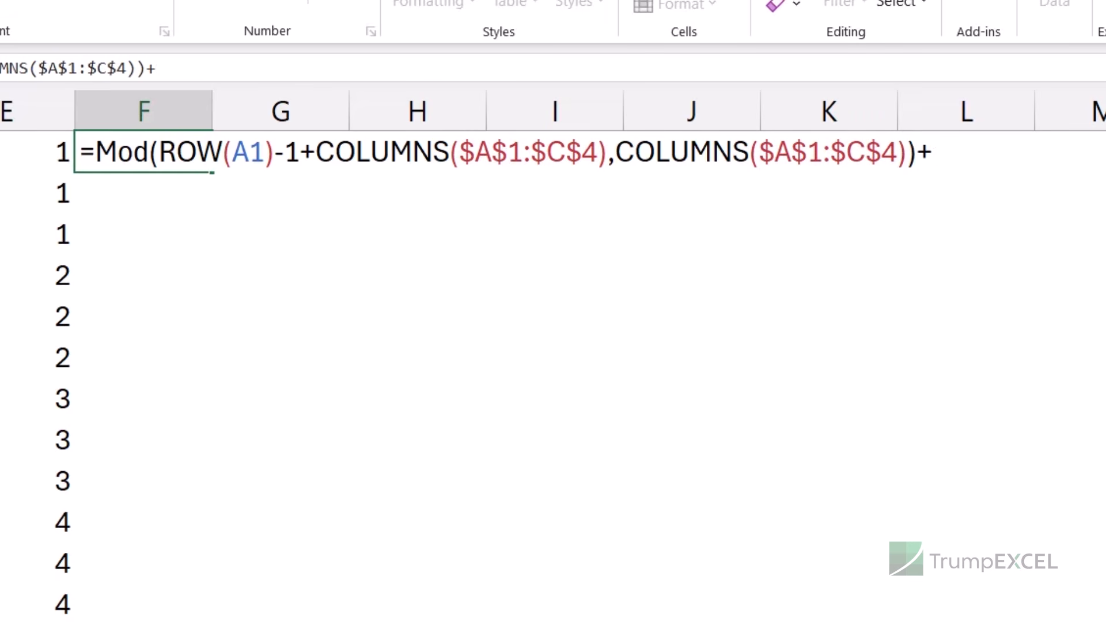
key("Return")
key("Up")
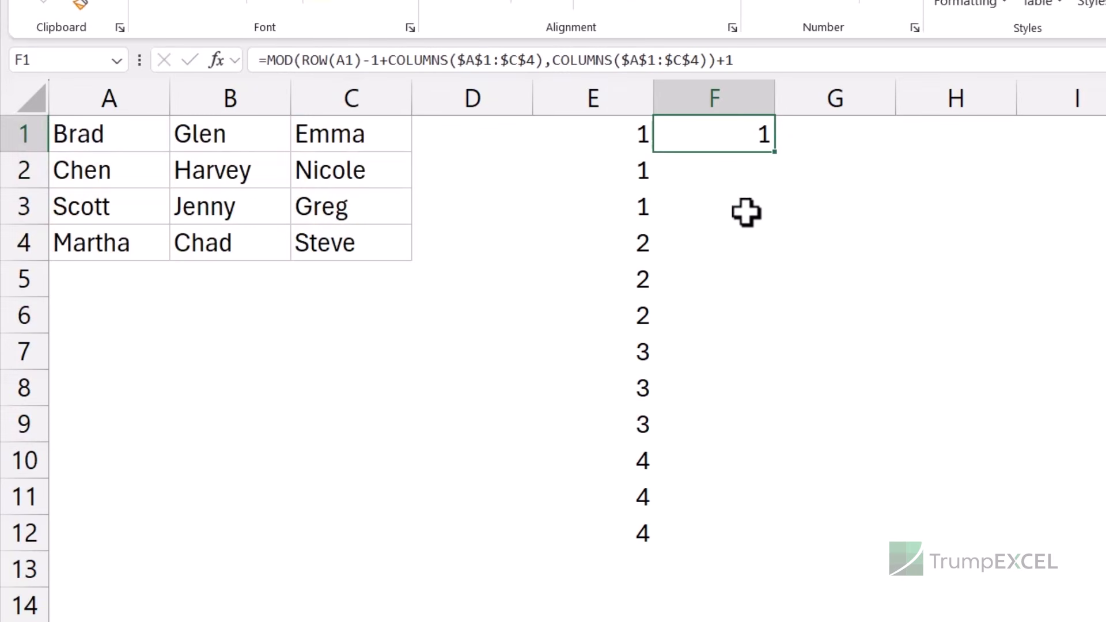
Fill the MOD formula in F1 down to F12 and check the row and column number pair in E1 and F1.
left_click_drag(774, 152, 774, 539)
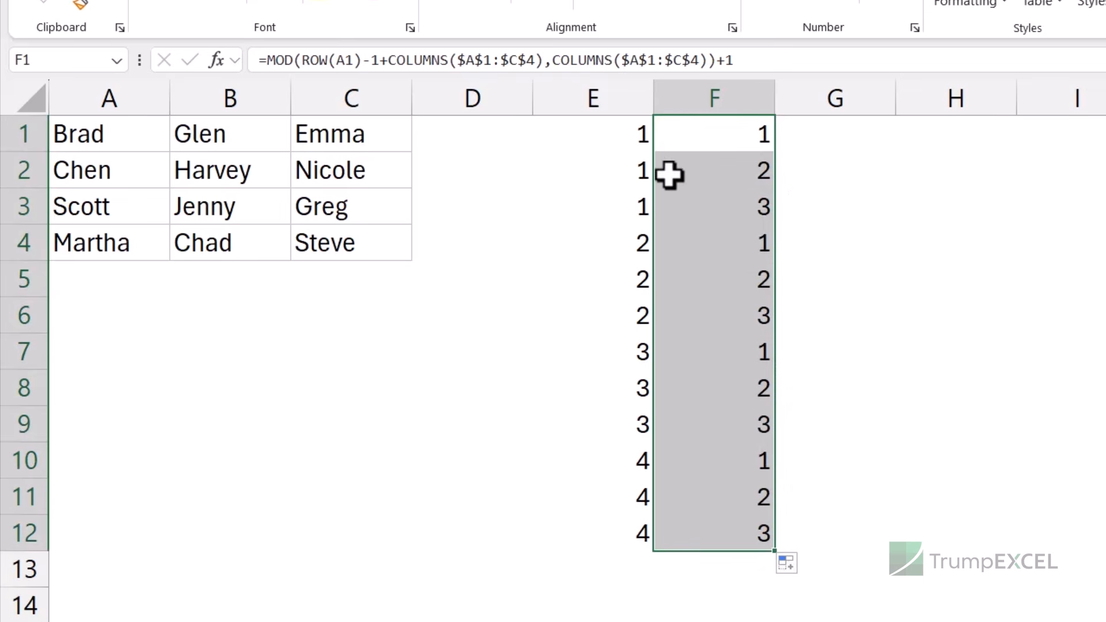
left_click(633, 141)
left_click(709, 131)
left_click(622, 133)
Examine how the MOD formula works out the column number in F1, F2 and F4.
left_click(718, 133)
key("F2")
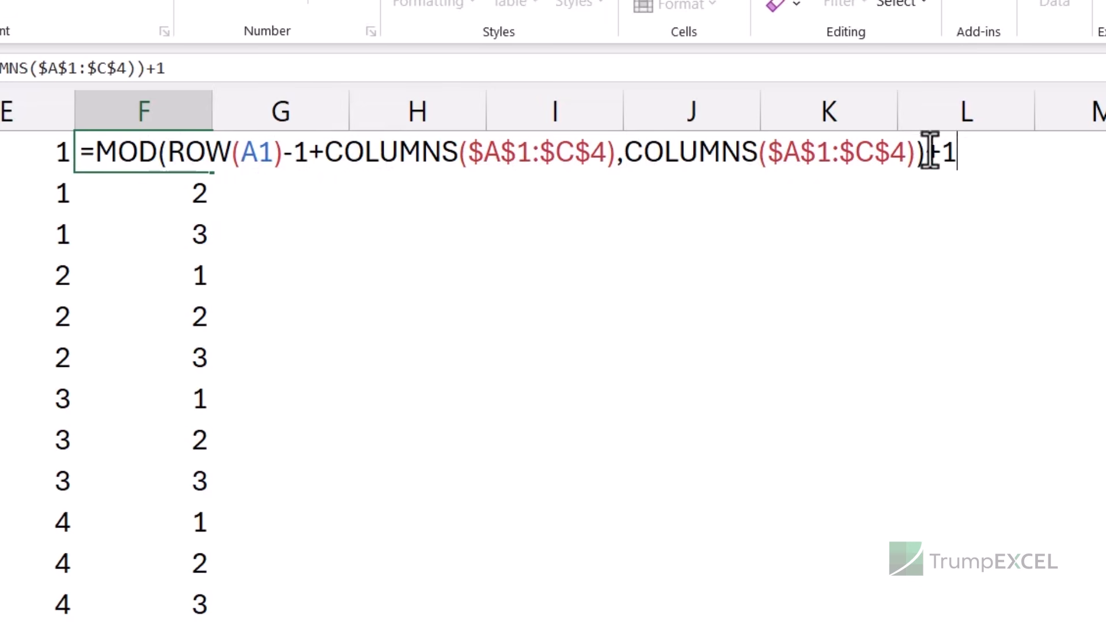
key("ctrl+Return")
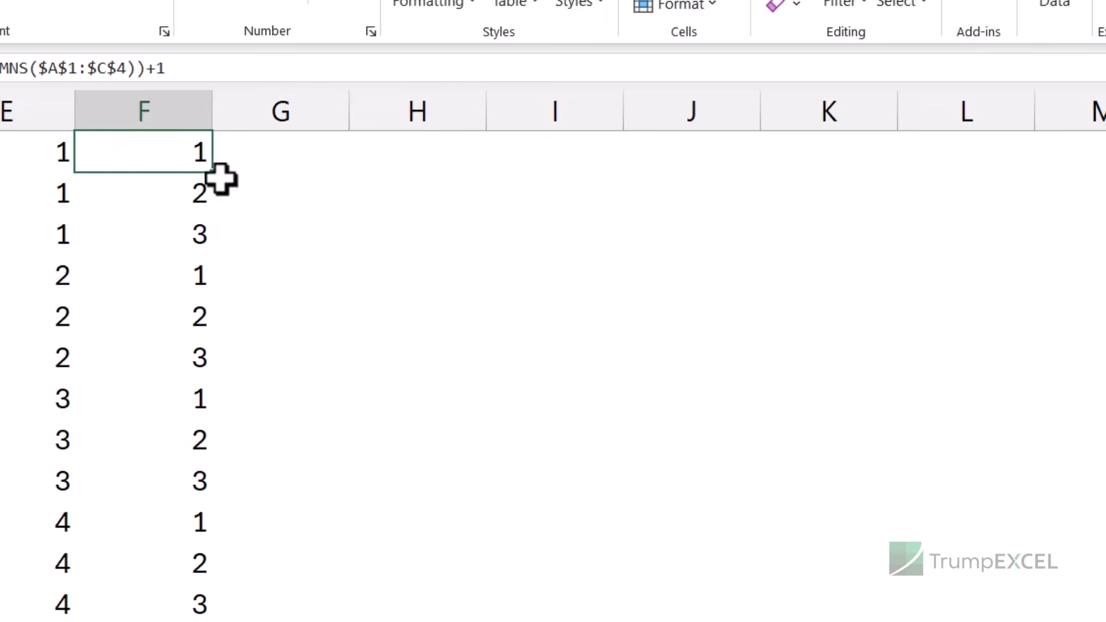
left_click(172, 197)
key("F2")
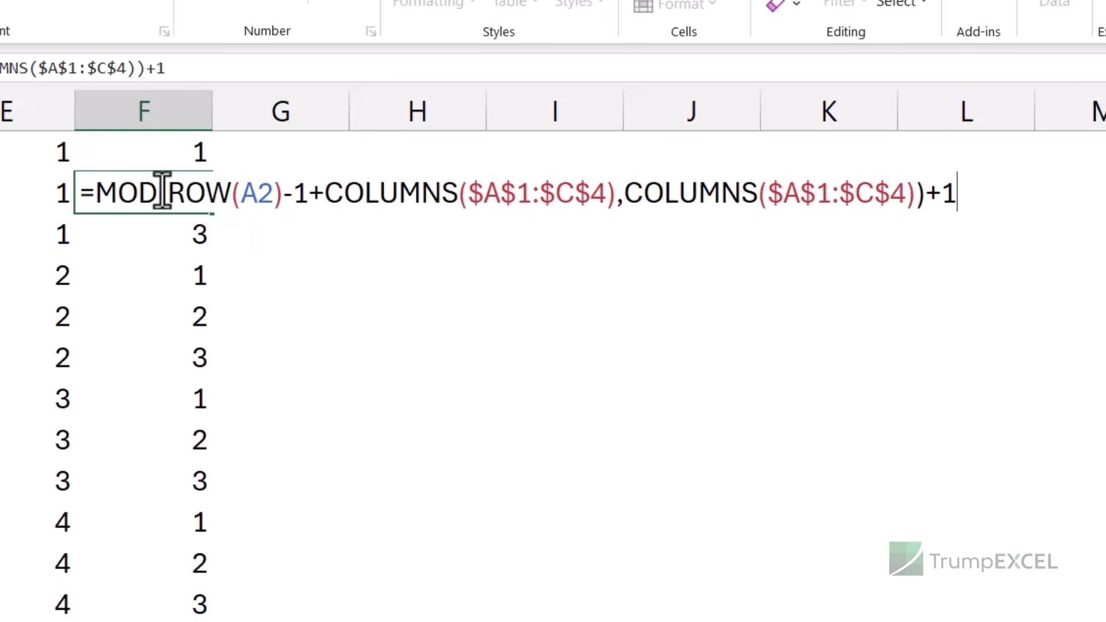
key("ctrl+Return")
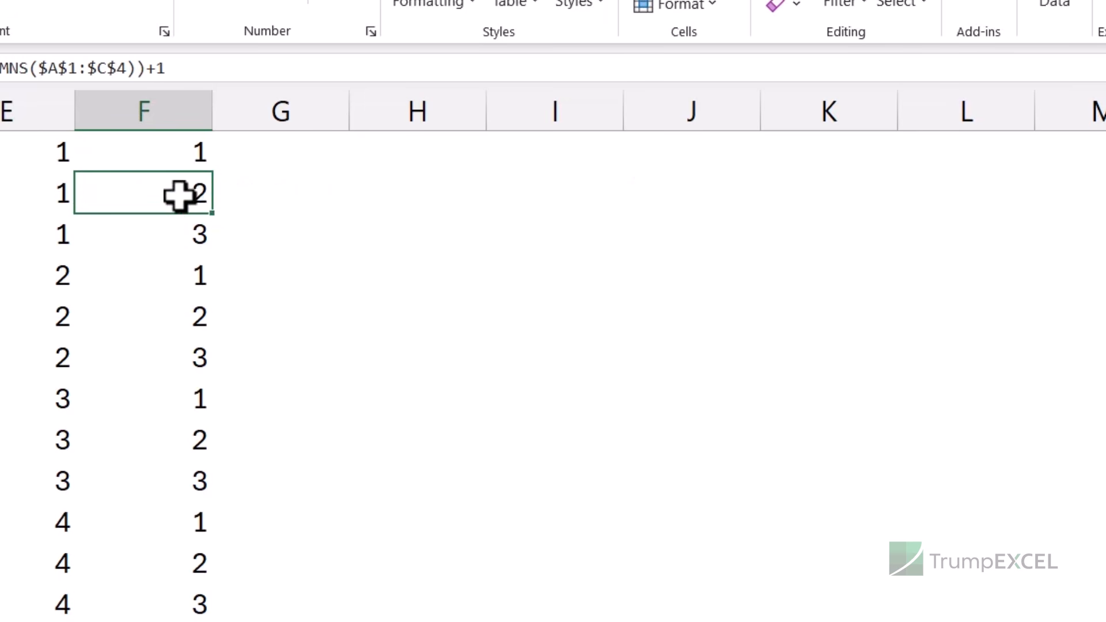
left_click(198, 229)
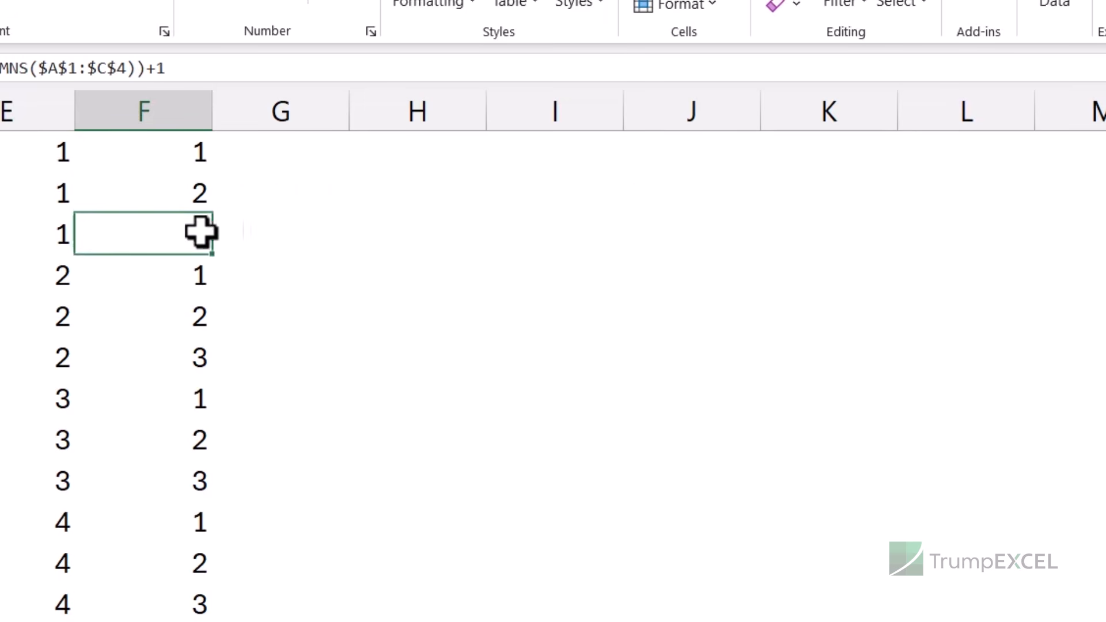
double_click(184, 281)
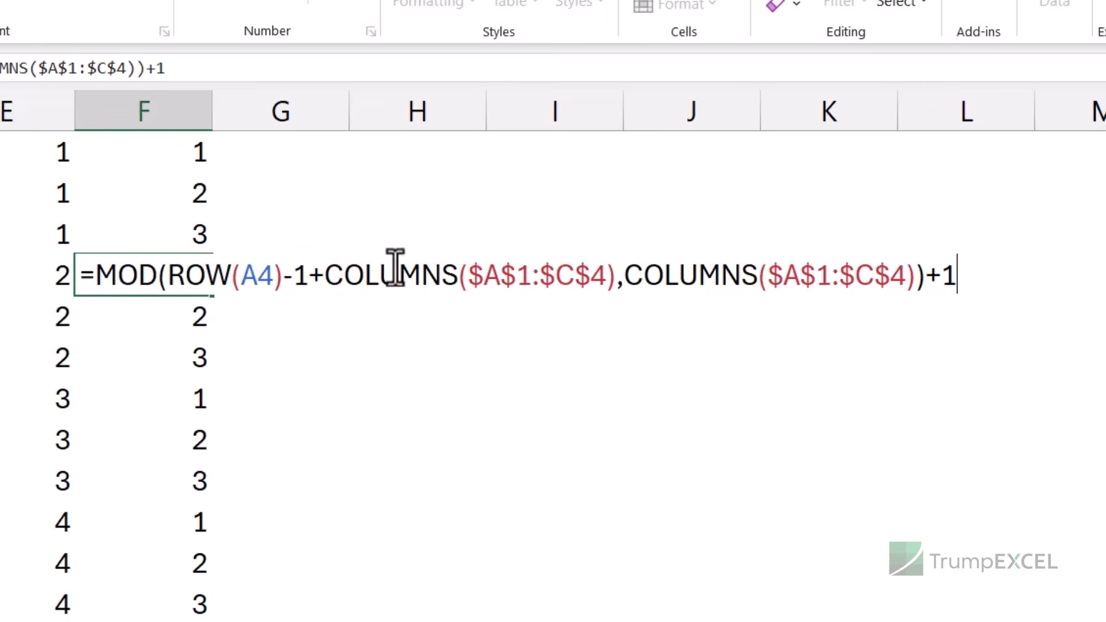
key("ctrl+Return")
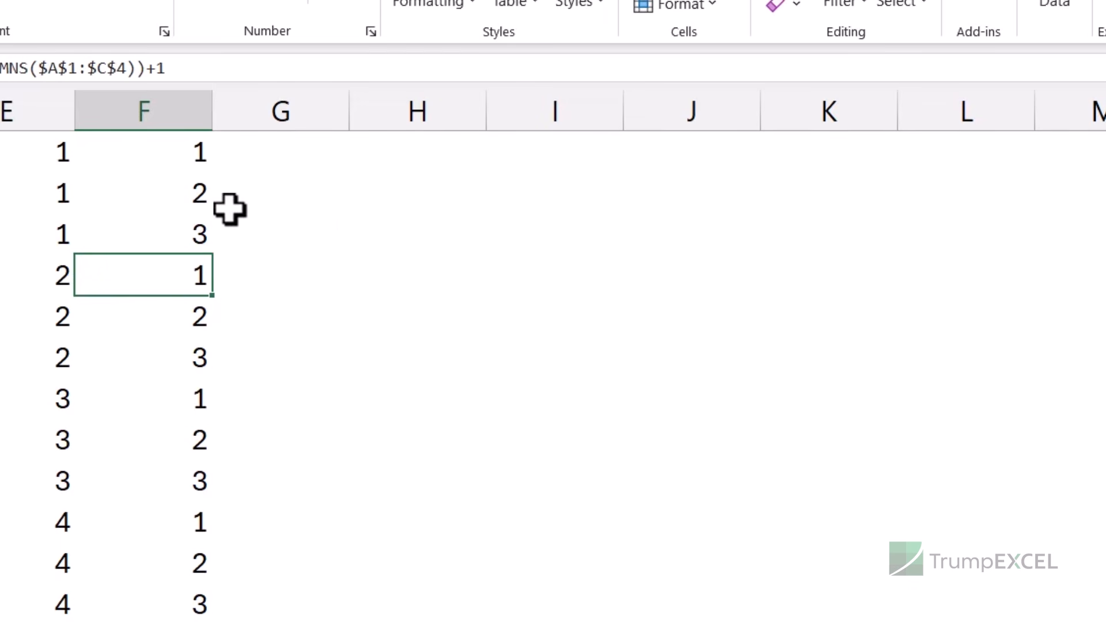
Copy the text of the ROUNDUP formula in E1 without changing the cell.
left_click(317, 155)
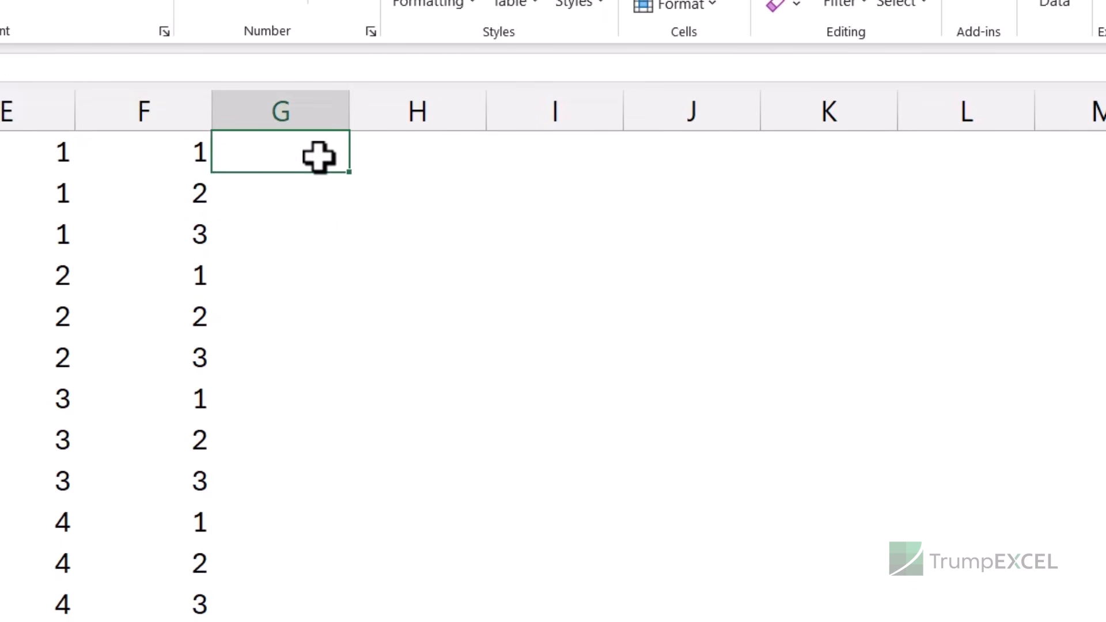
key("Left")
key("Left")
key("F2")
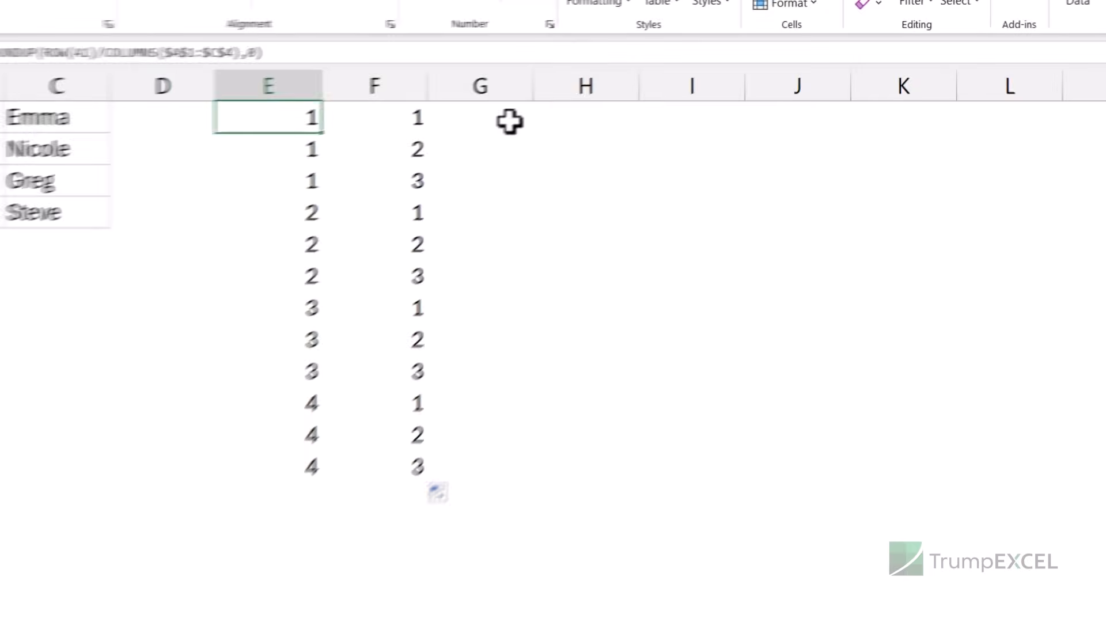
left_click_drag(697, 118, 234, 109)
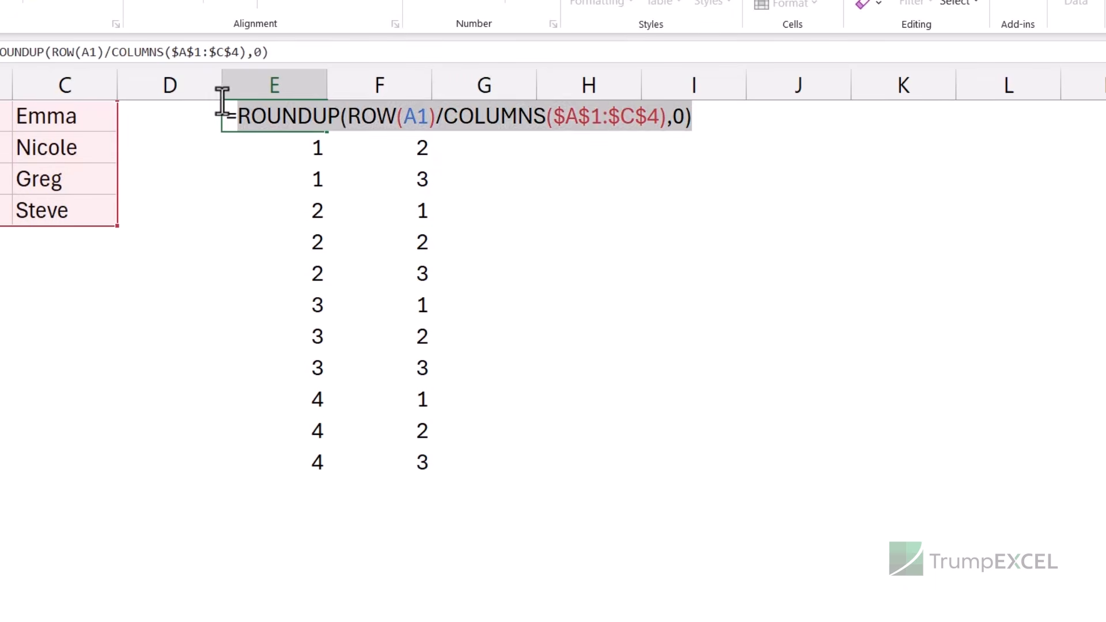
key("Escape")
Copy the text of the MOD formula in F1 without changing the cell.
left_click(432, 115)
key("F2")
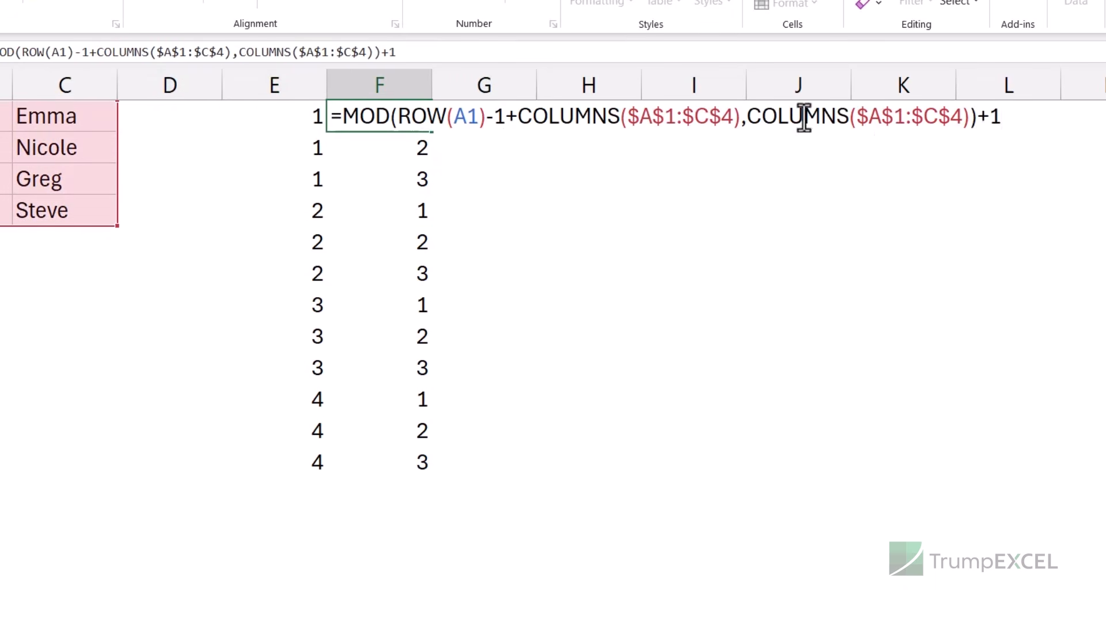
left_click_drag(999, 117, 286, 87)
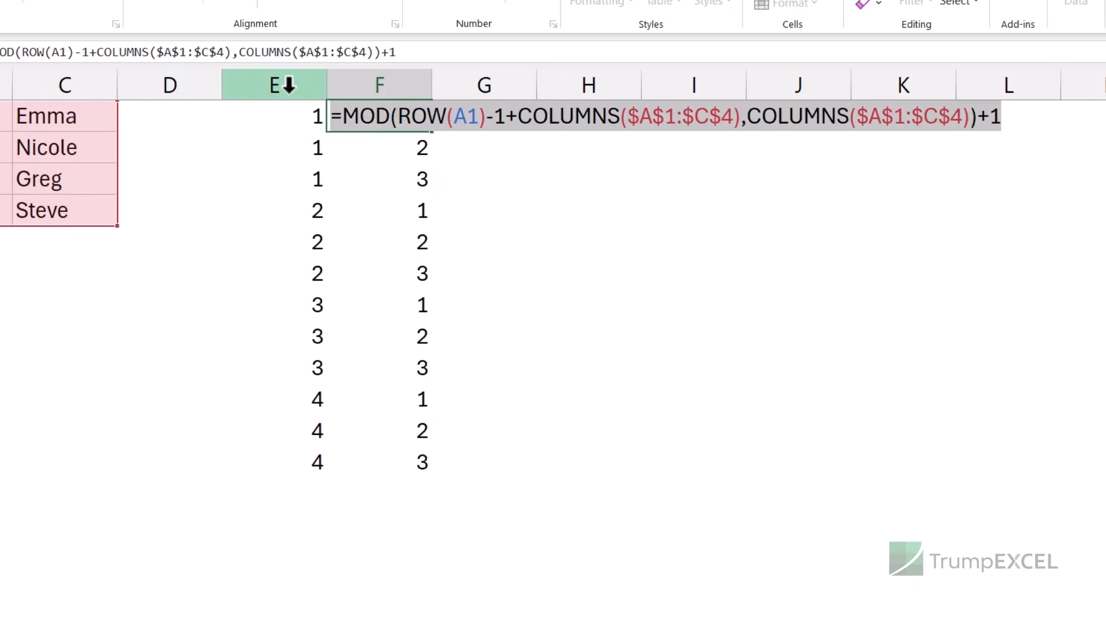
key("Escape")
Start an INDEX formula in G1 with the absolute range $A$1:$C$4 as its array argument.
left_click(484, 115)
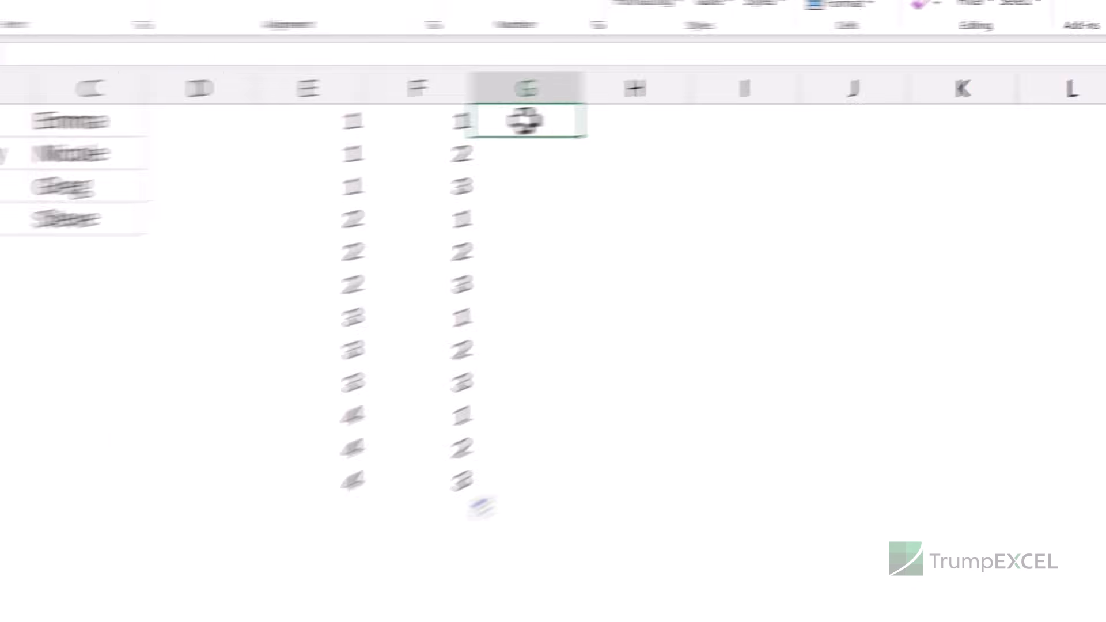
type("=inde")
key("Tab")
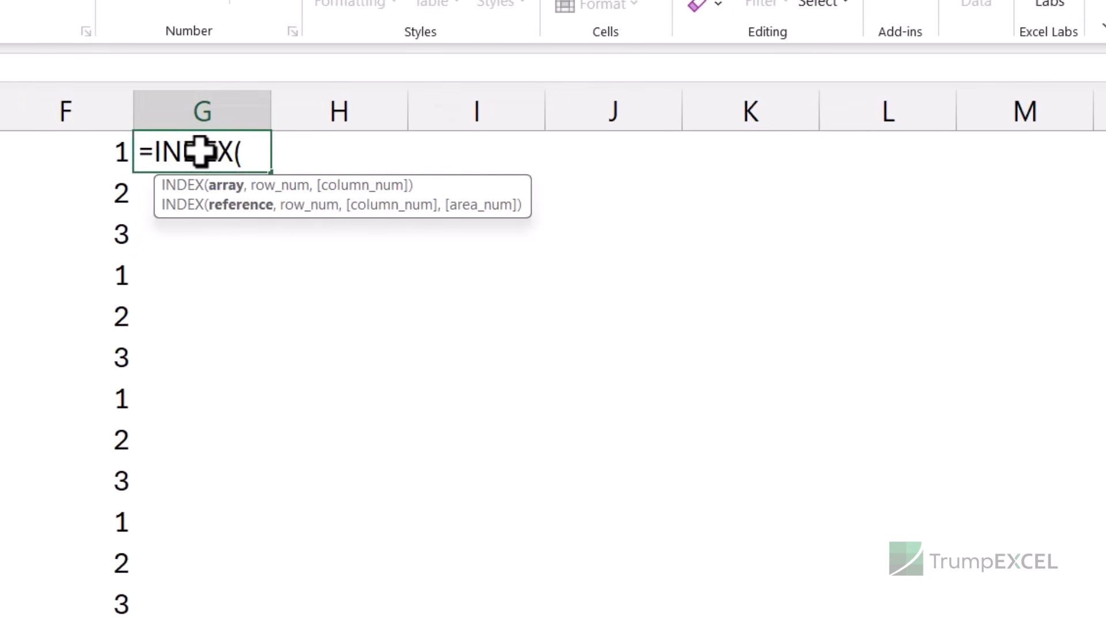
type("A1:C4")
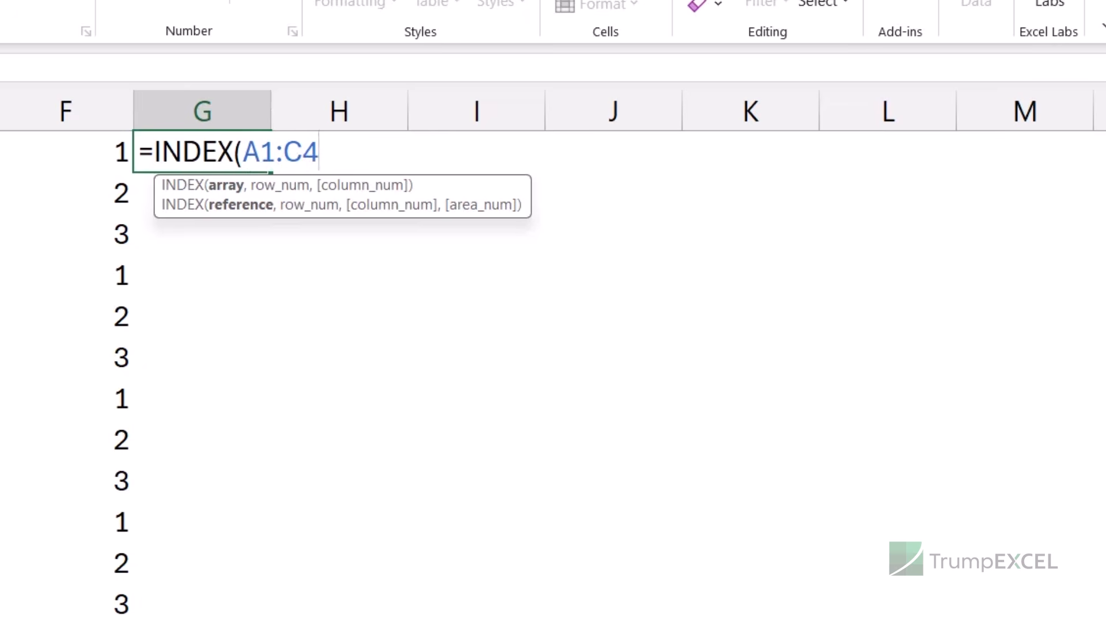
key("F4")
type(",")
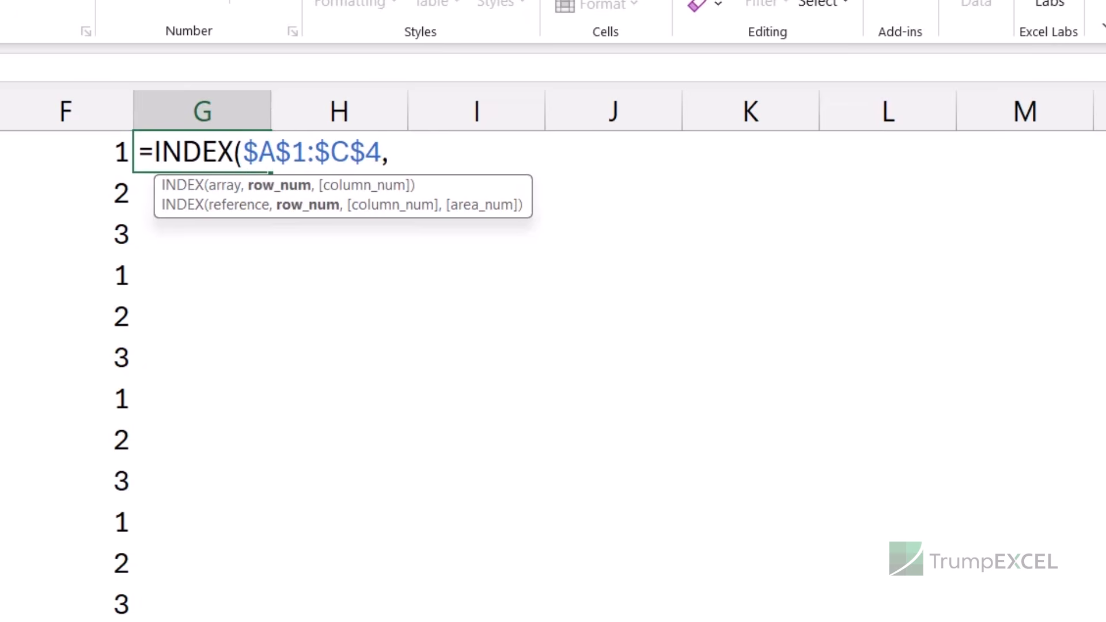
Paste the copied ROUNDUP formula from the clipboard history as INDEX's row_num argument, removing its equals sign.
key("super+v")
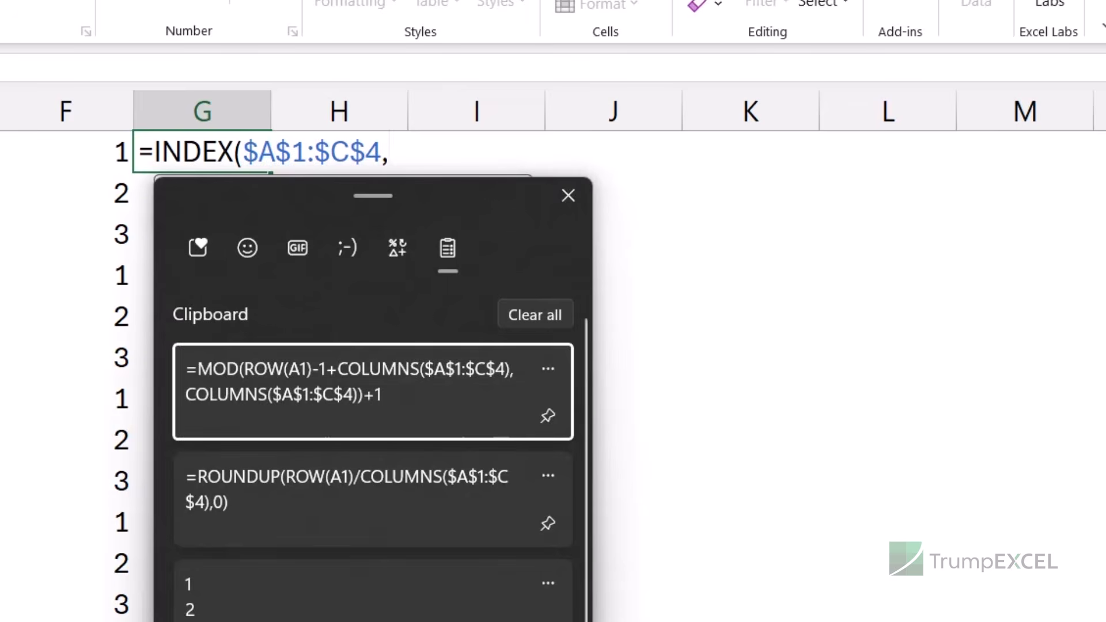
left_click(246, 506)
key("BackSpace")
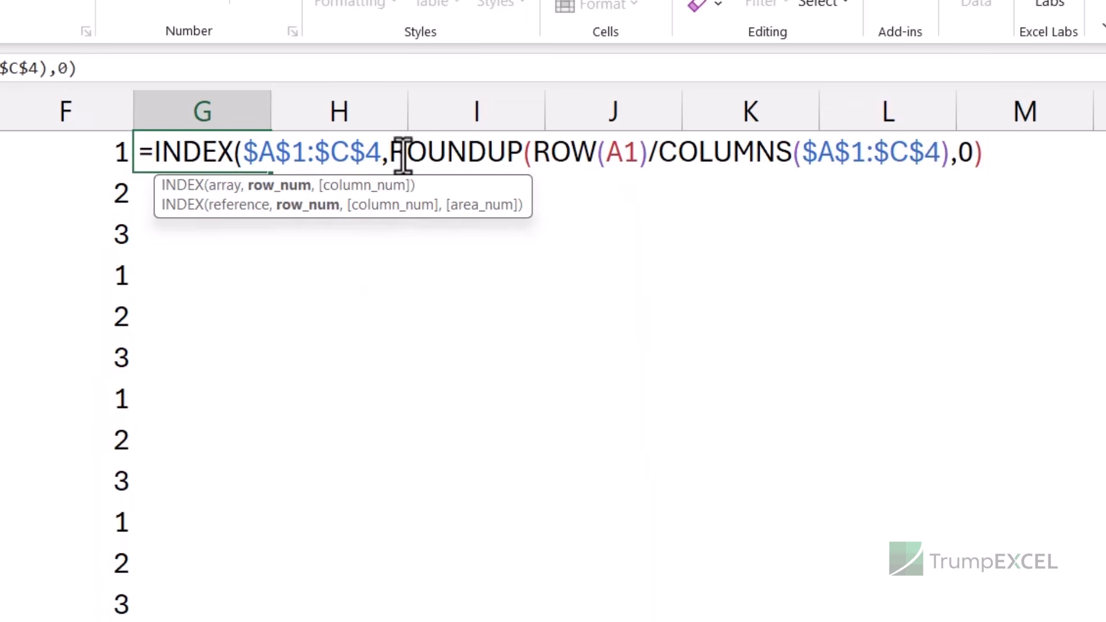
left_click(1006, 161)
type(",")
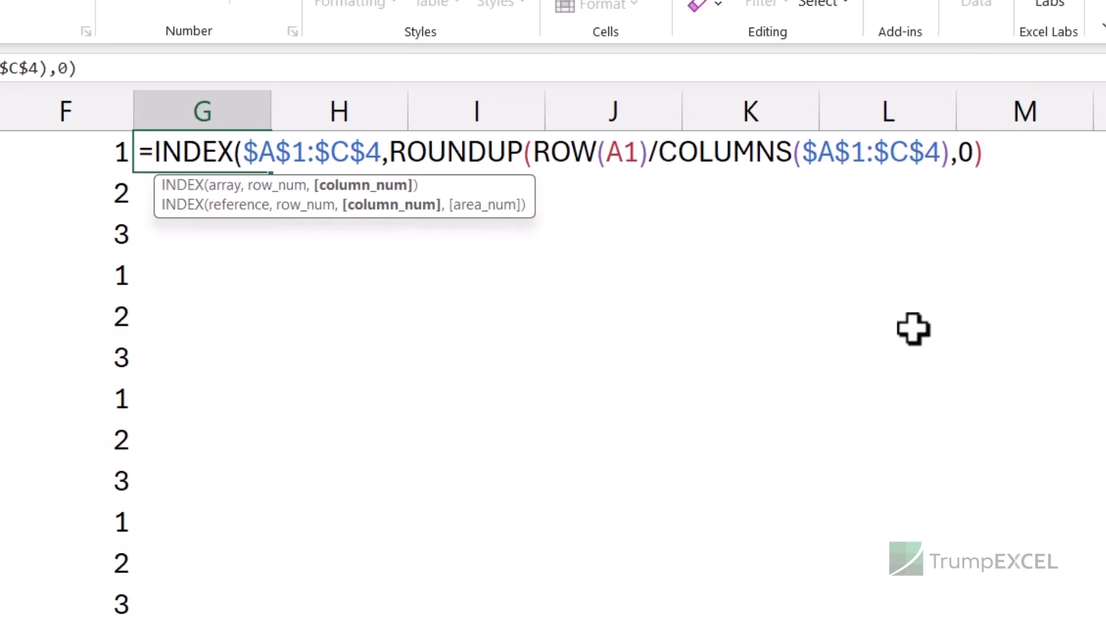
Complete the G1 INDEX formula with the copied MOD formula, minus its equals sign, as column_num, and fill it down to G12.
key("super+v")
left_click(432, 403)
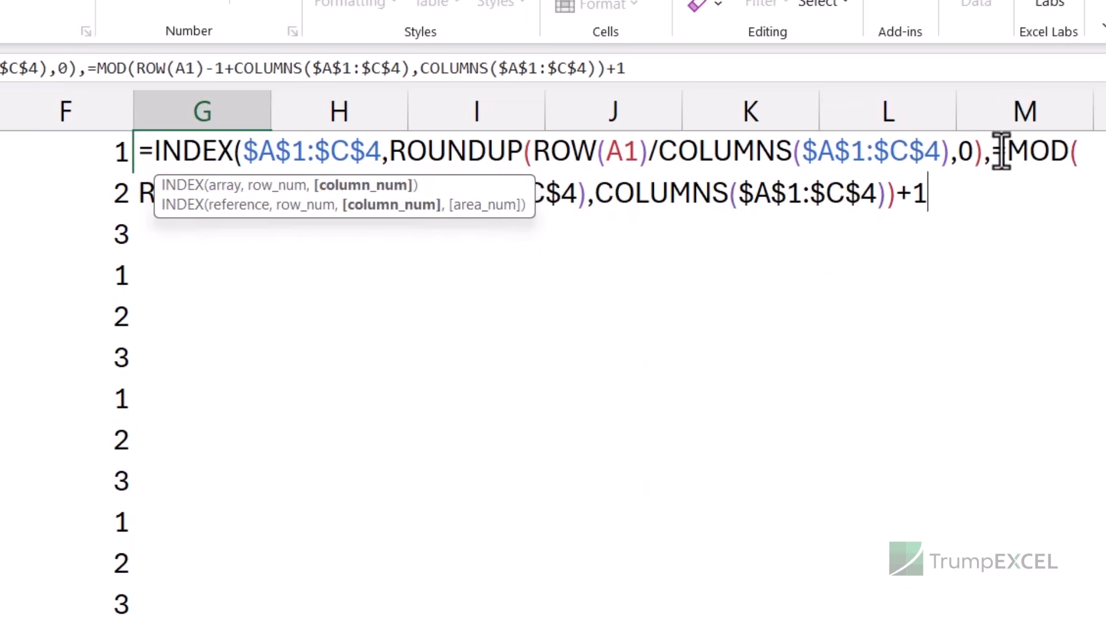
left_click(1005, 153)
key("BackSpace")
left_click(962, 194)
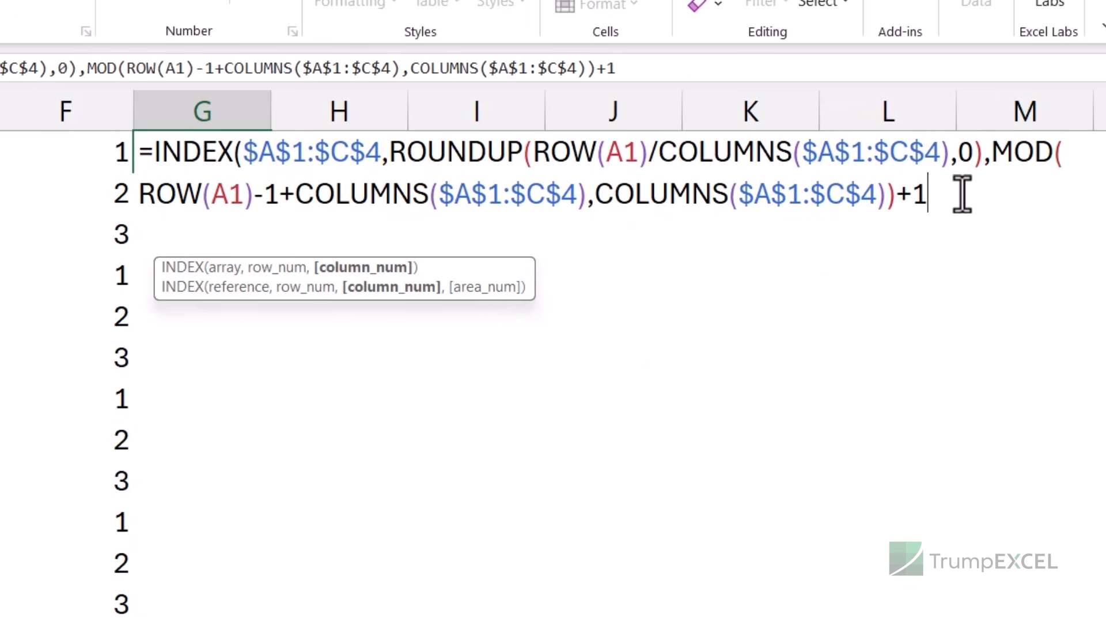
key("ctrl+Return")
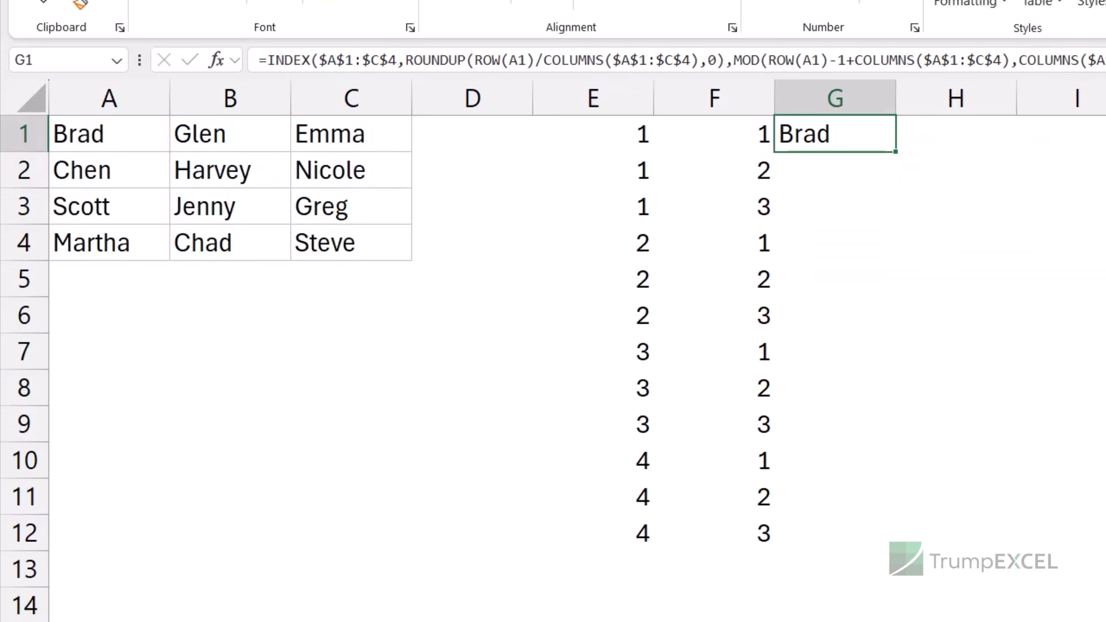
left_click_drag(897, 153, 882, 539)
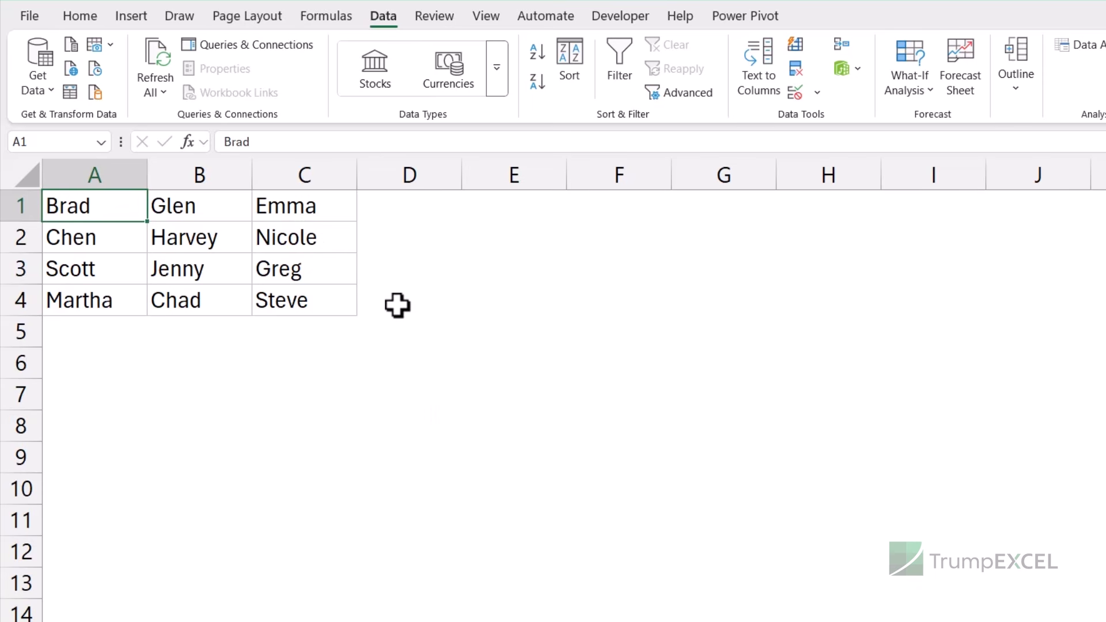
Load A1:C4 into the Power Query Editor as a table without headers.
left_click_drag(136, 215, 286, 295)
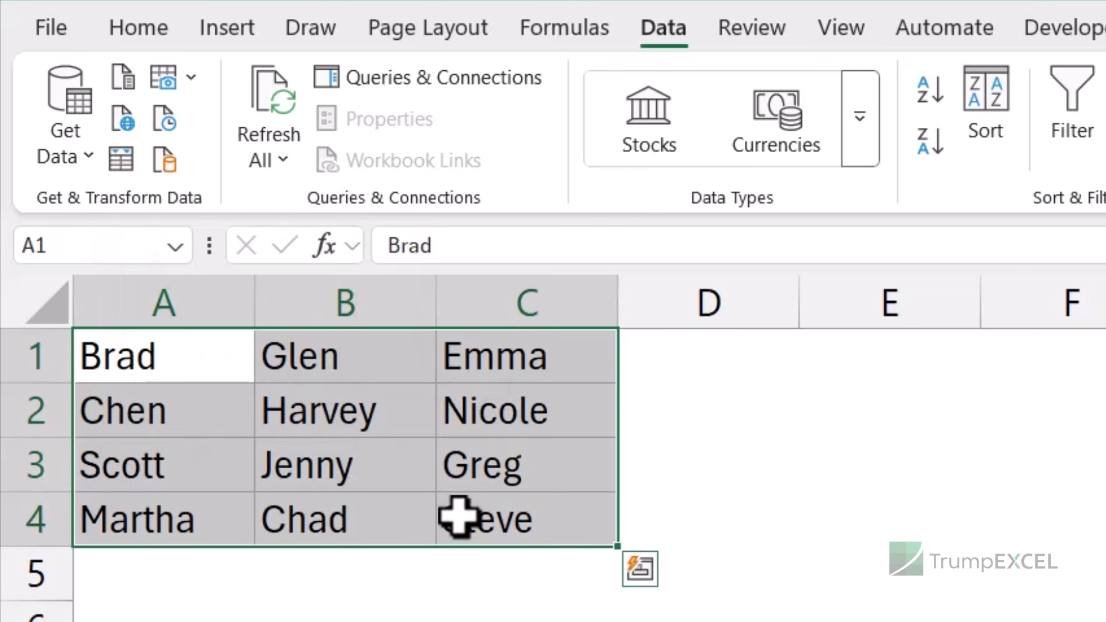
left_click(121, 164)
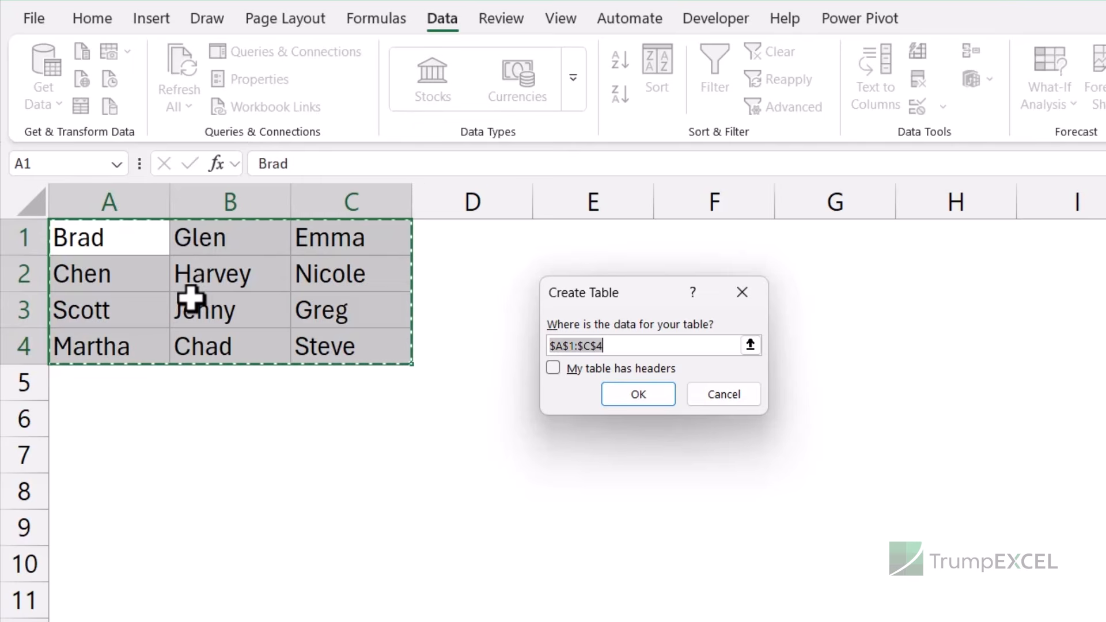
left_click(616, 396)
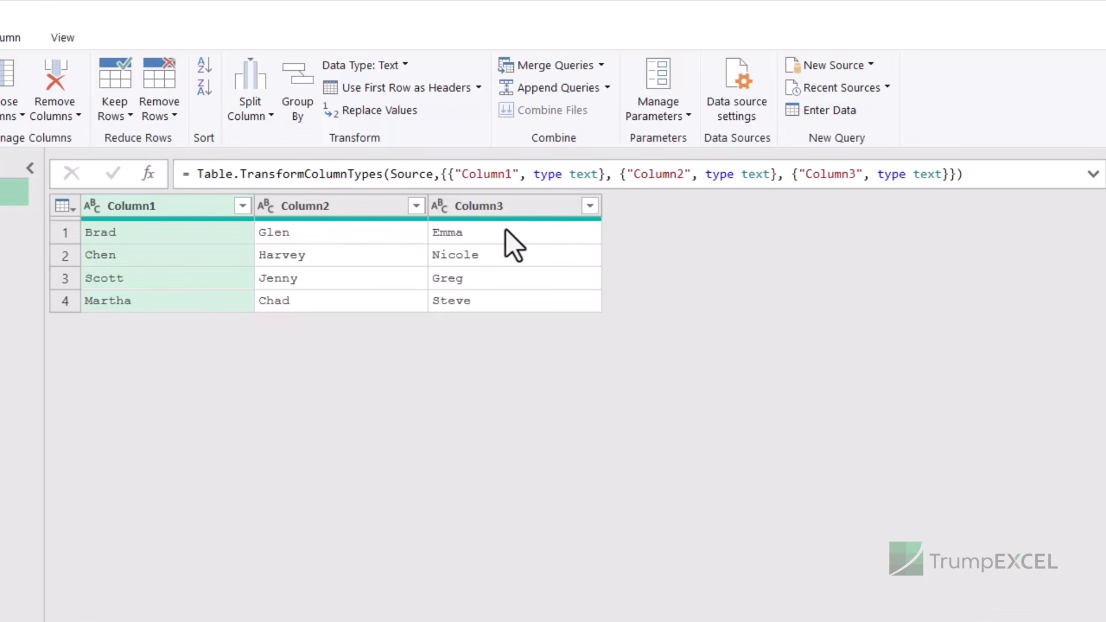
Unpivot Column1 through Column3 in the Table1 query.
left_click(506, 210, "shift")
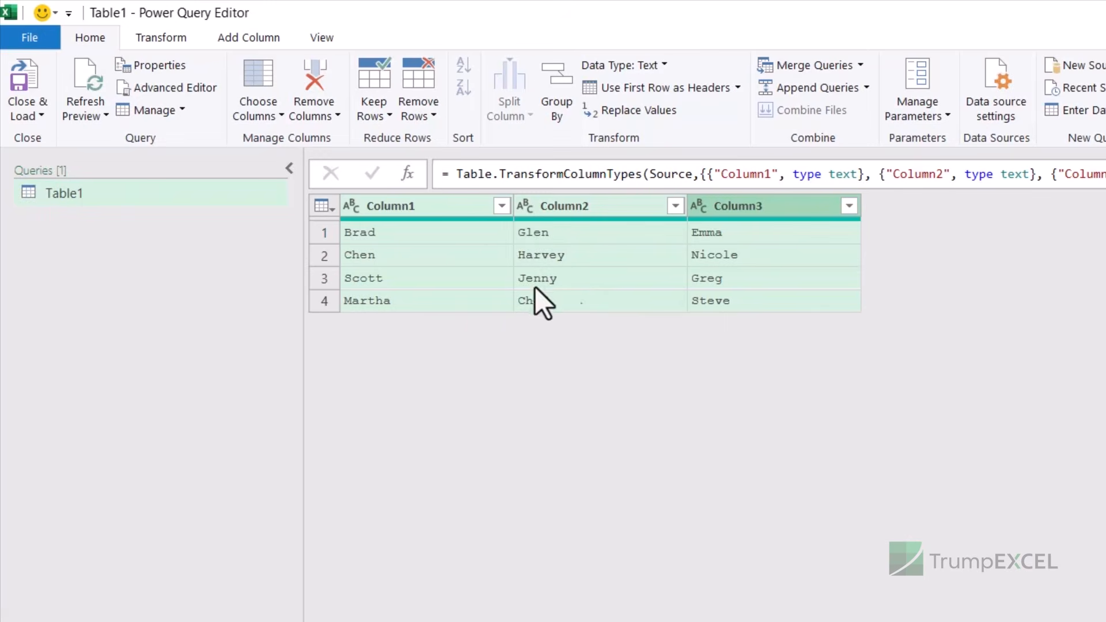
left_click(158, 40)
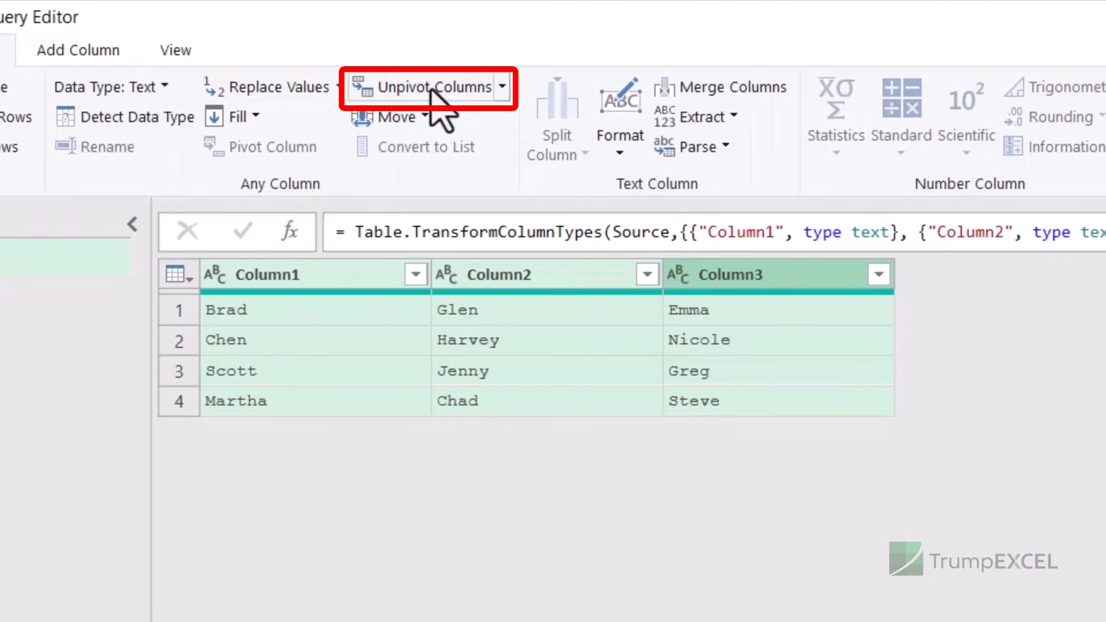
left_click(439, 92)
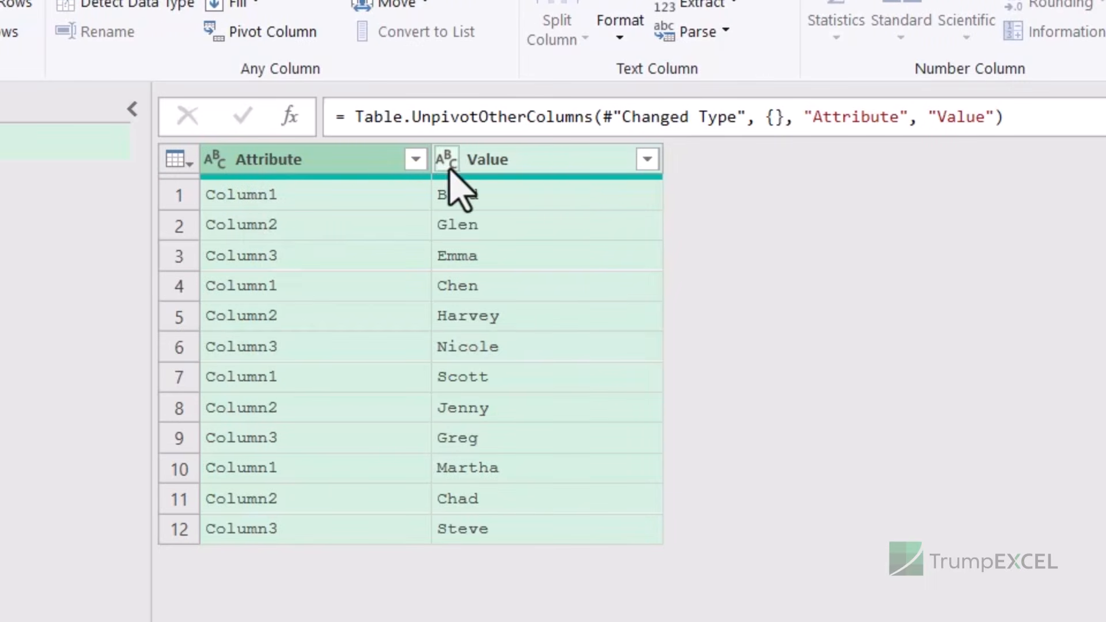
Remove the Attribute column and rename the Value column as Names.
right_click(291, 166)
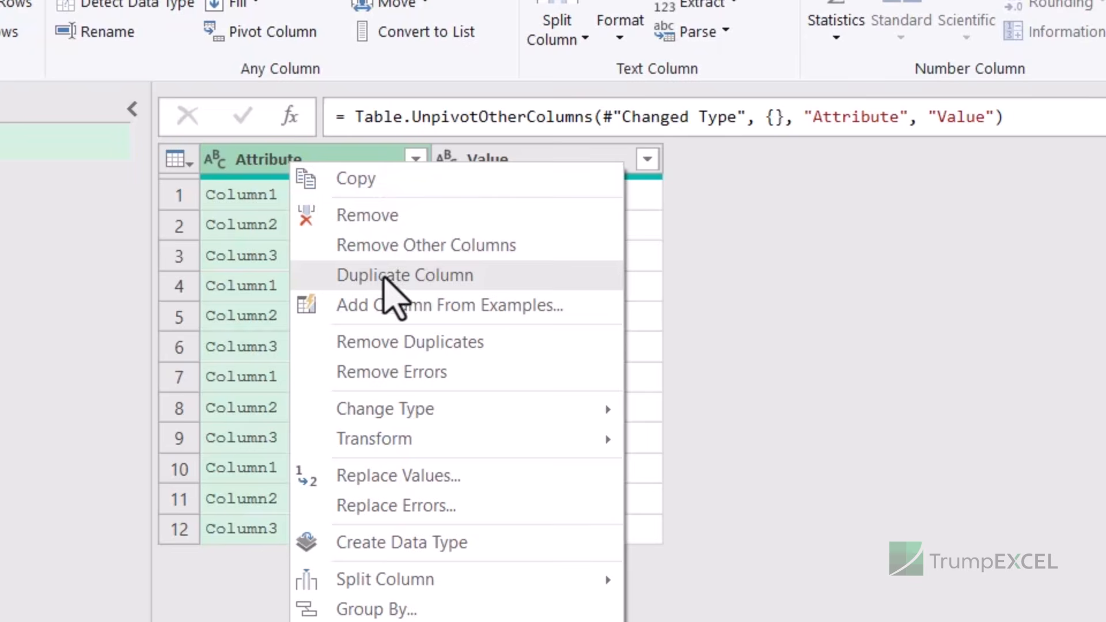
left_click(380, 218)
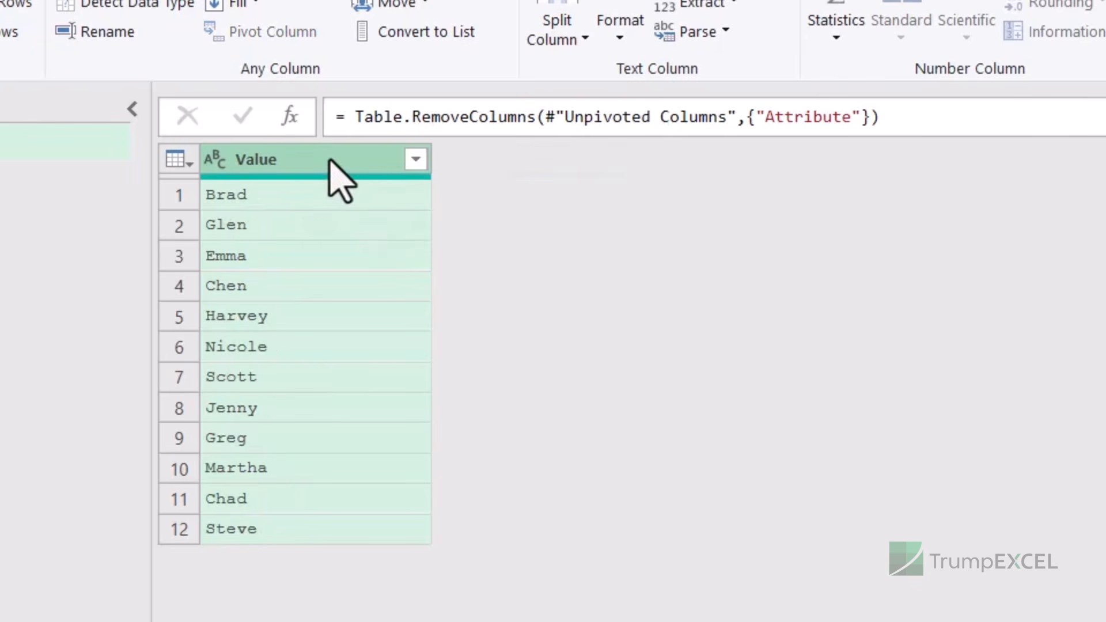
double_click(369, 171)
type("Names")
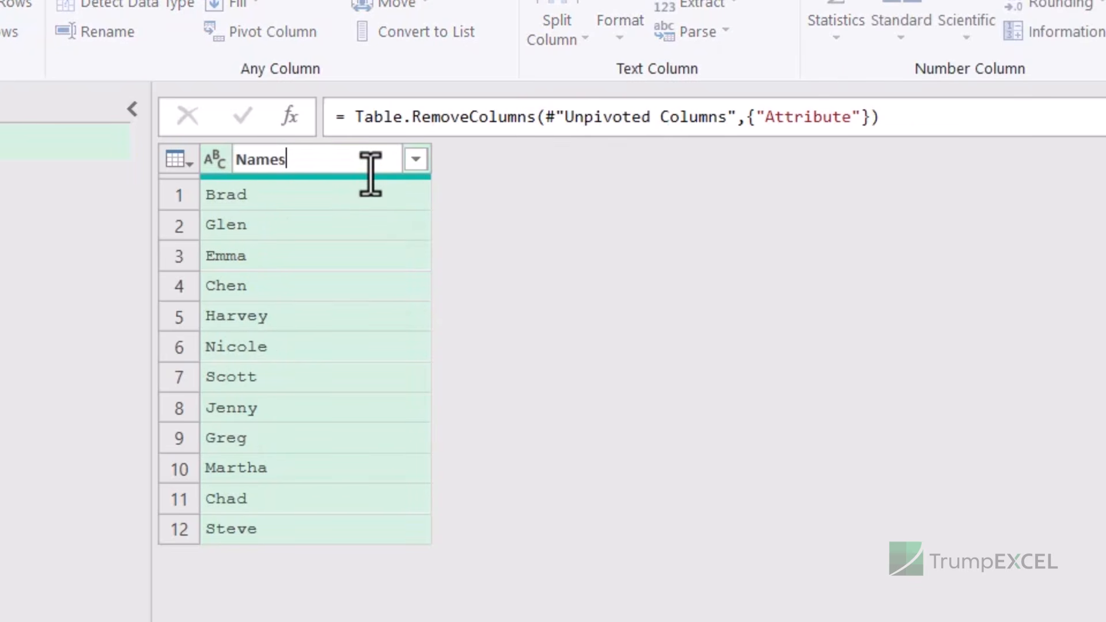
key("Return")
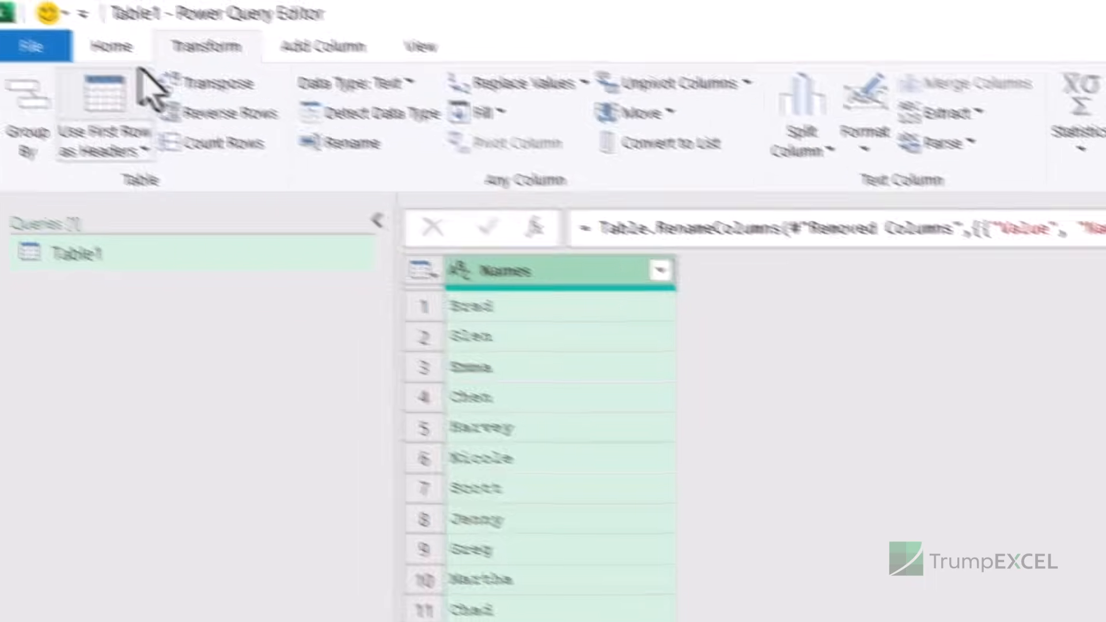
Load the Table1 query as a table on the existing PQ worksheet, starting at cell E1.
left_click(132, 58)
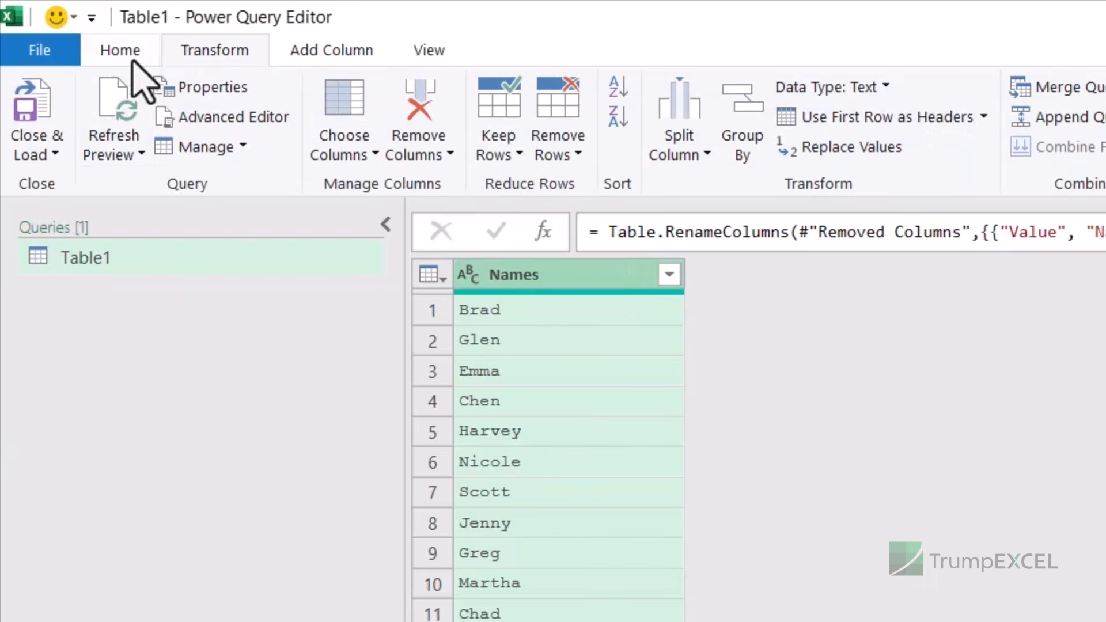
left_click(46, 155)
left_click(93, 213)
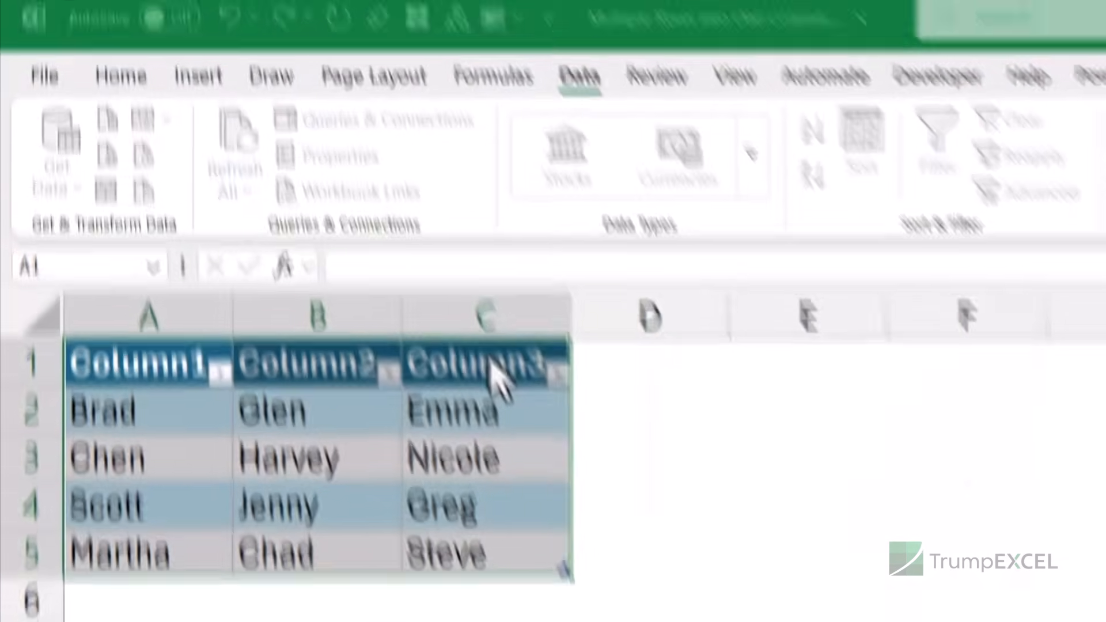
left_click_drag(580, 48, 835, 237)
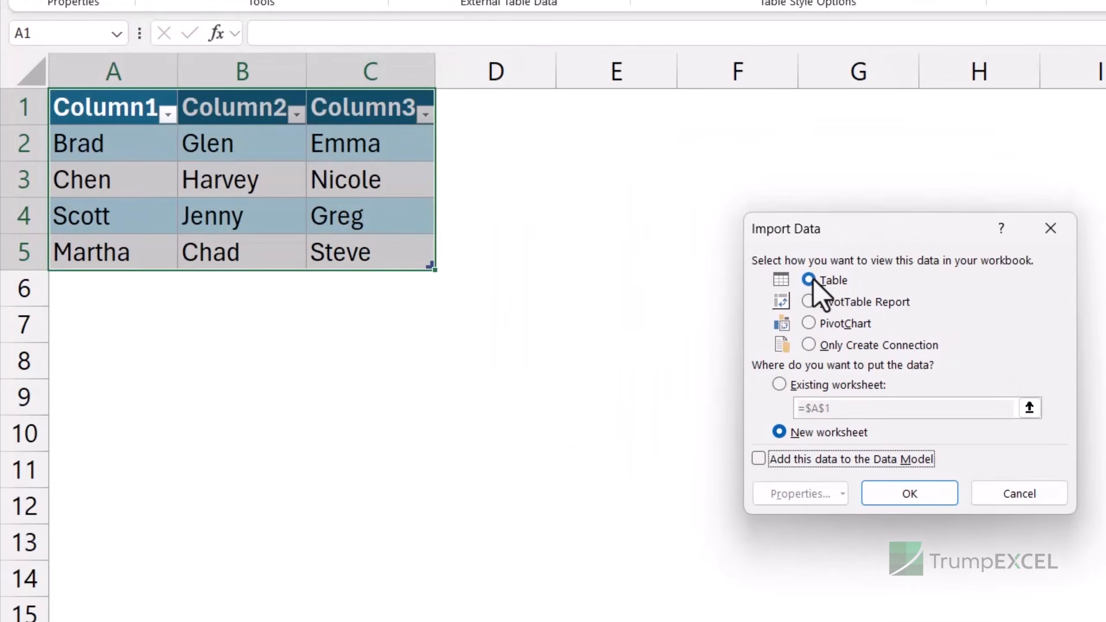
left_click(819, 390)
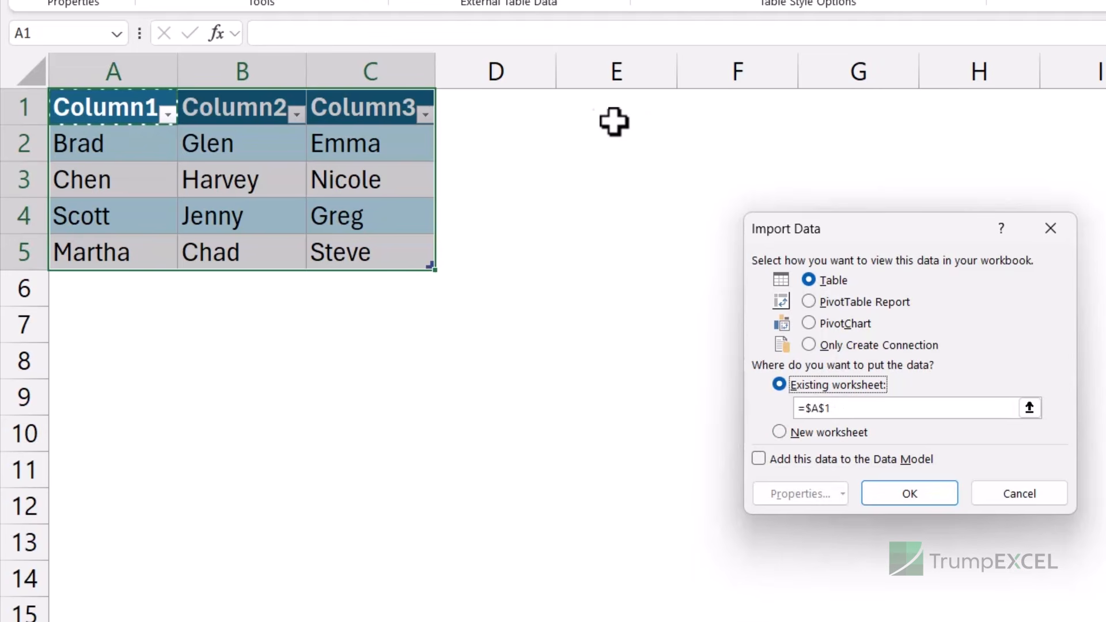
left_click(604, 105)
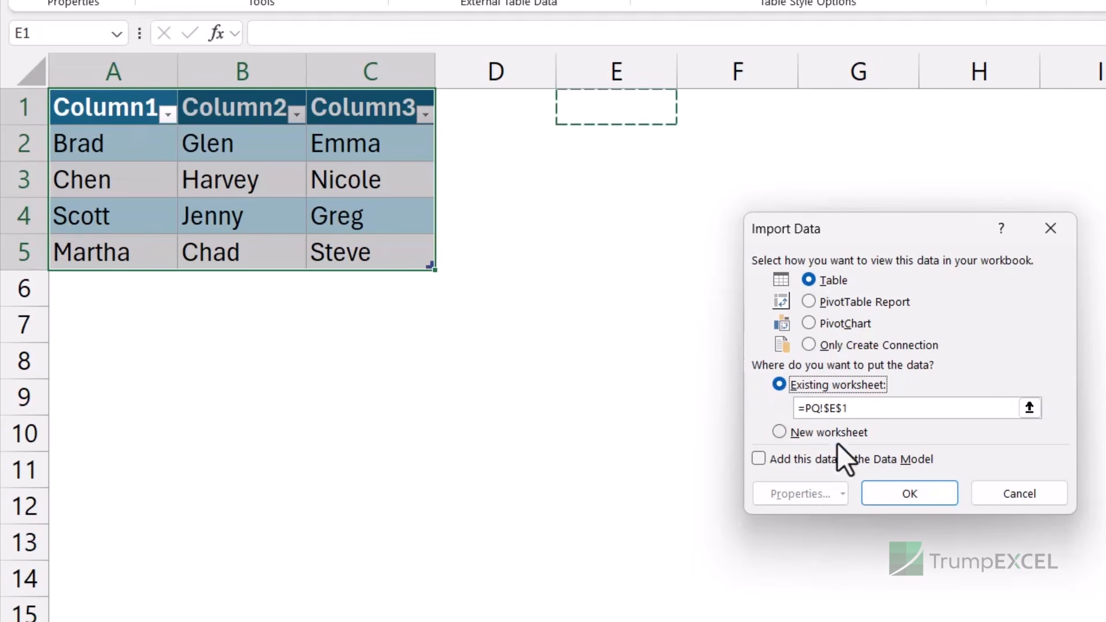
left_click(887, 495)
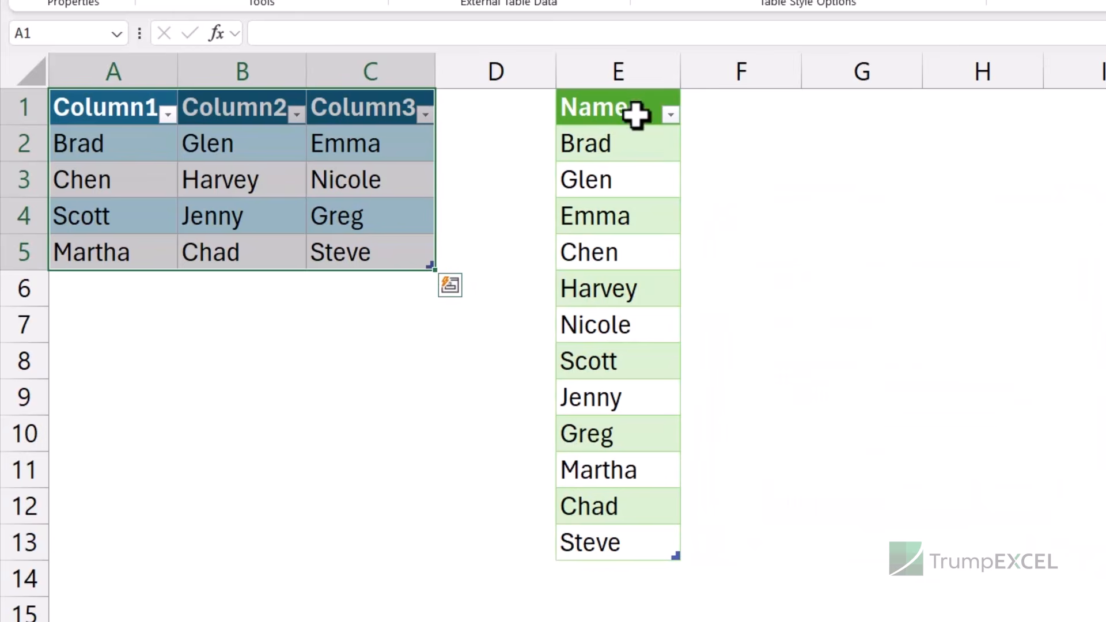
left_click_drag(634, 141, 648, 513)
left_click(638, 267)
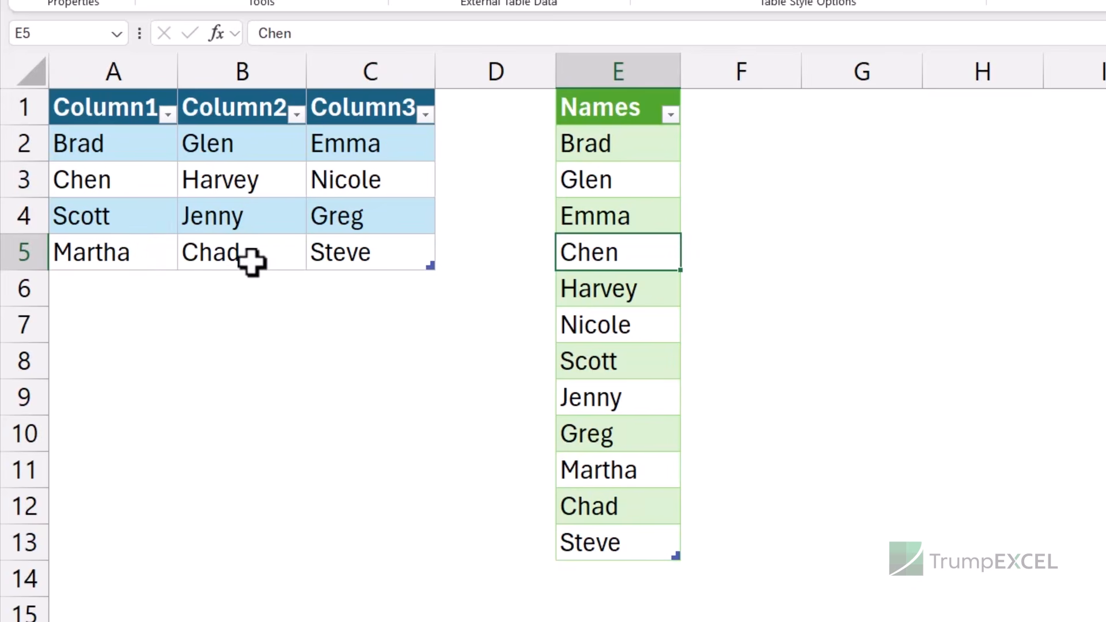
left_click(139, 187)
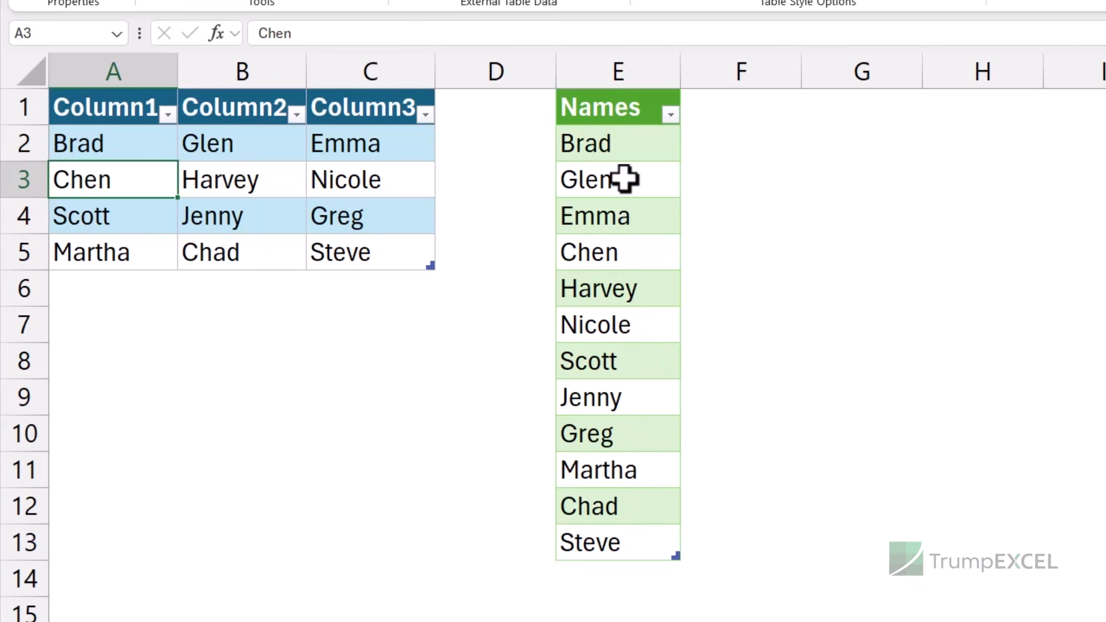
left_click_drag(129, 148, 325, 147)
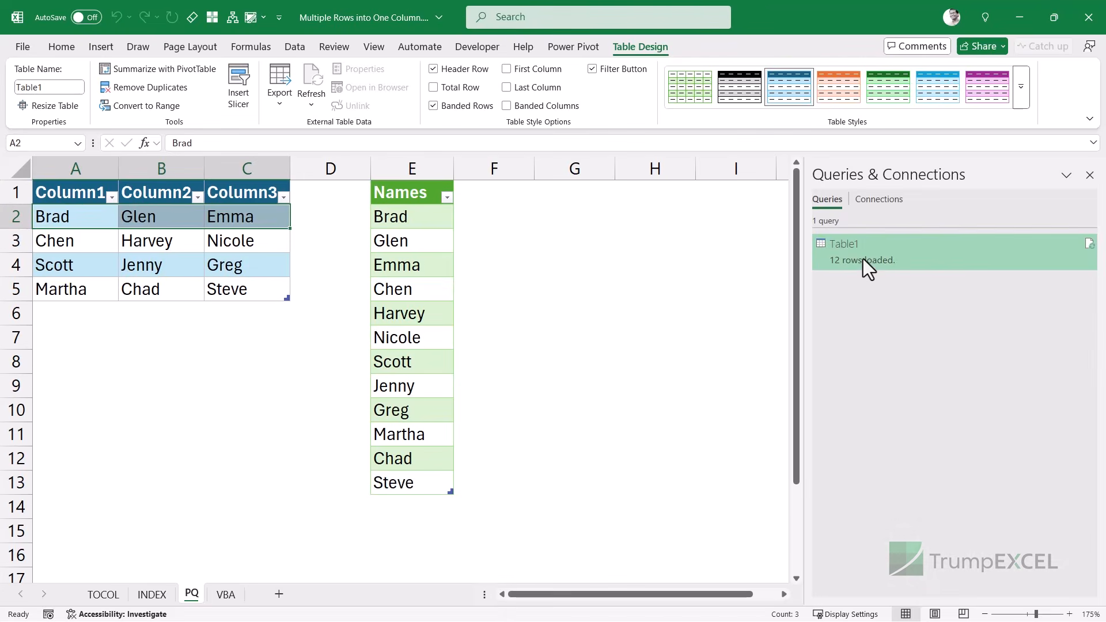
Reopen the Table1 query in Power Query Editor and delete its Unpivoted Columns, Removed Columns and Renamed Columns steps.
double_click(863, 258)
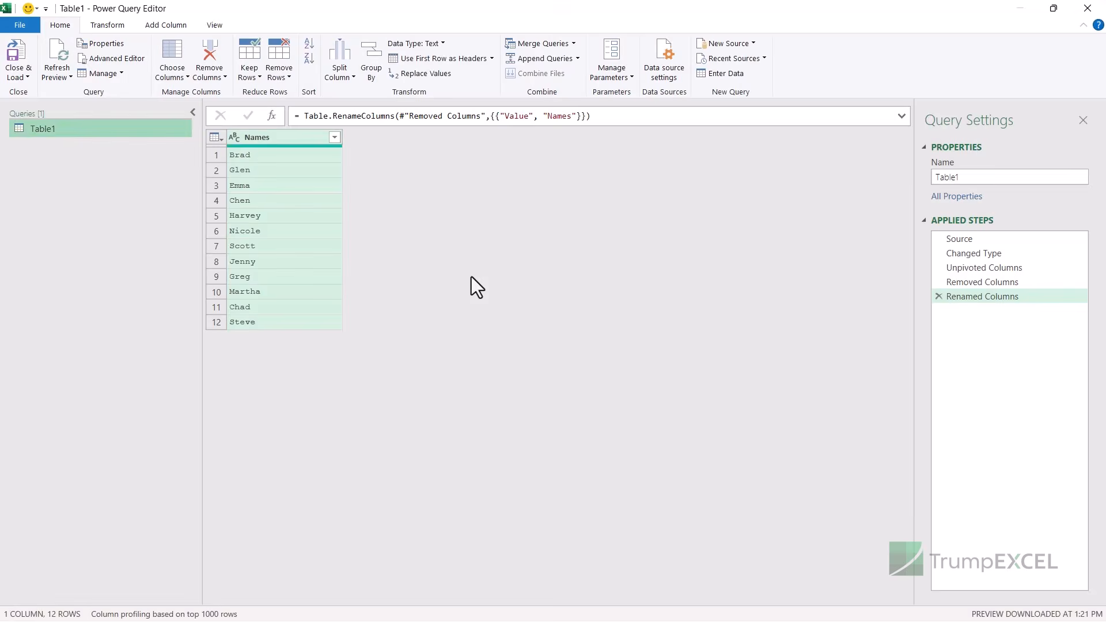
left_click(899, 226)
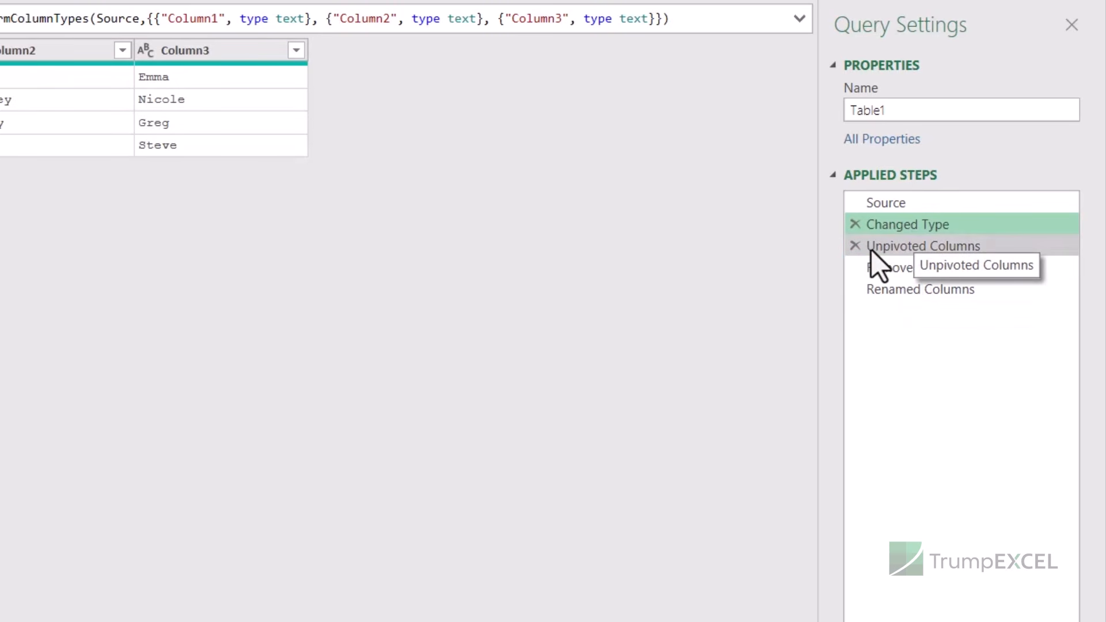
left_click(854, 246)
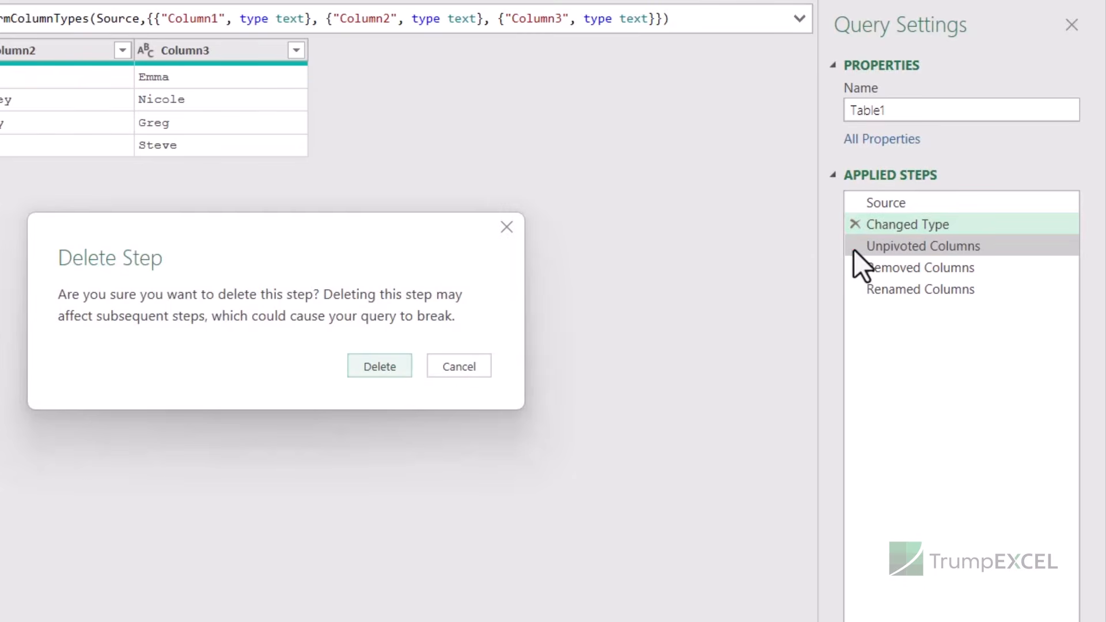
left_click(385, 367)
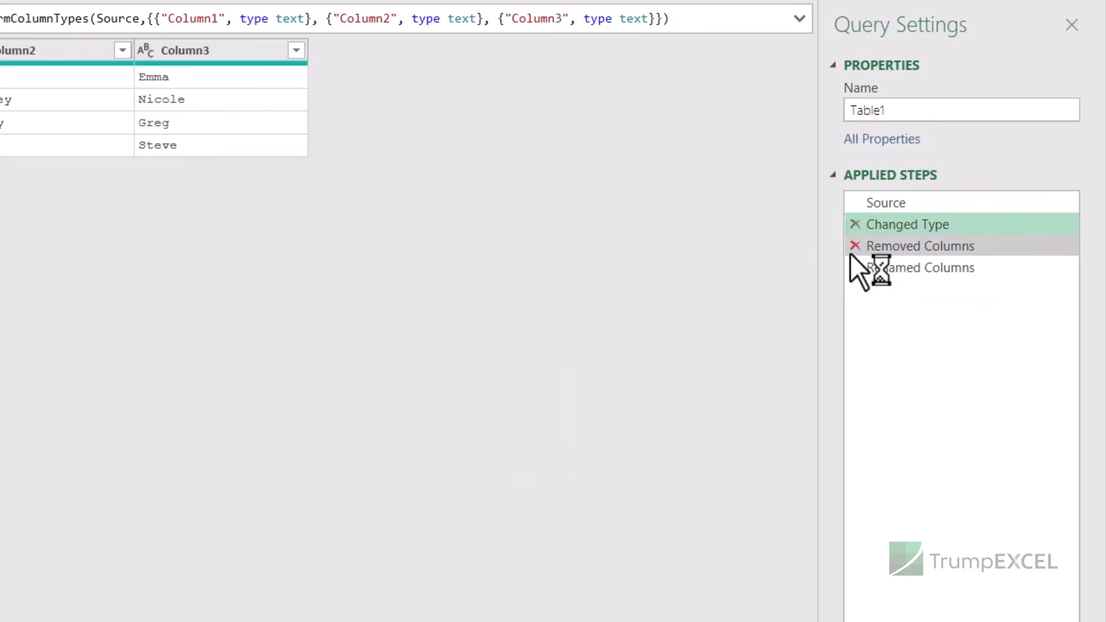
left_click(853, 246)
key("Return")
left_click(855, 246)
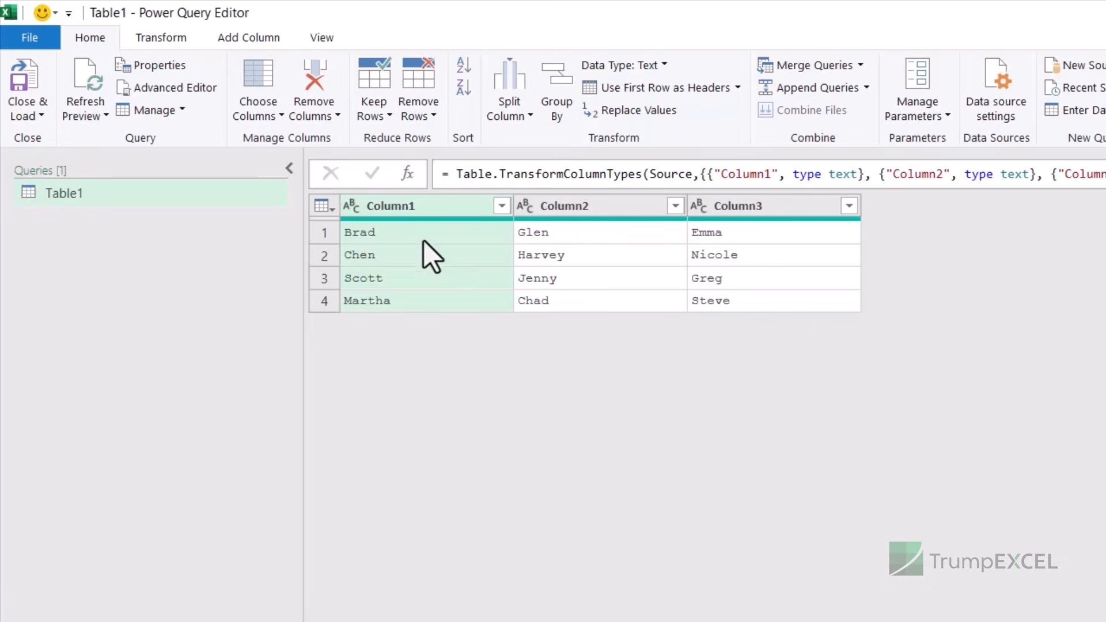
Transpose the Table1 query's table and unpivot Column1 through Column4.
left_click(743, 209, "shift")
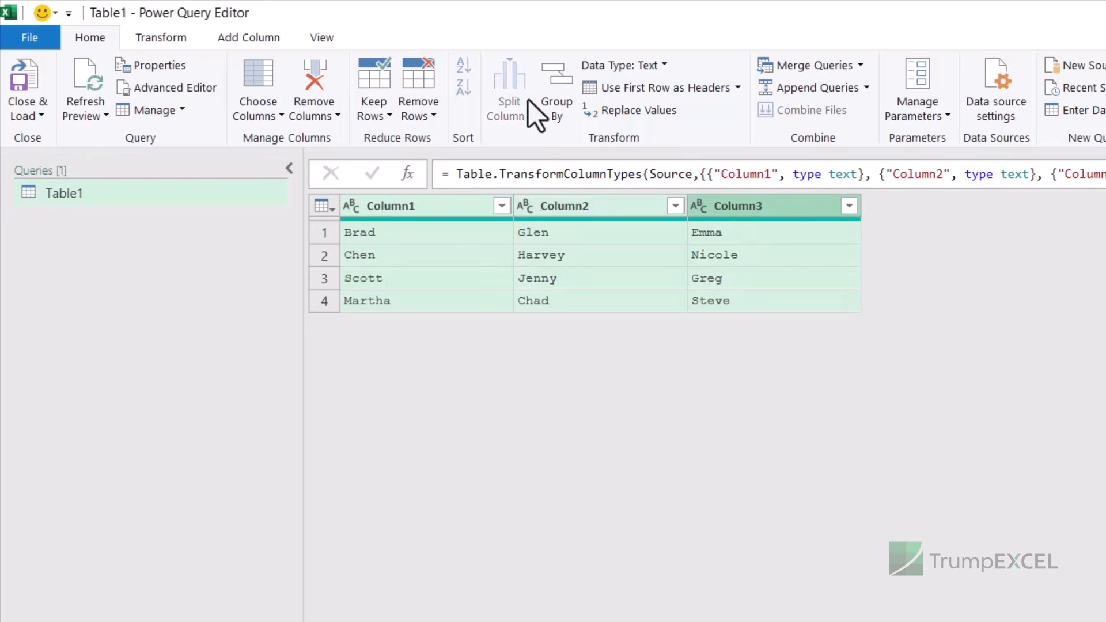
left_click(176, 43)
left_click(175, 71)
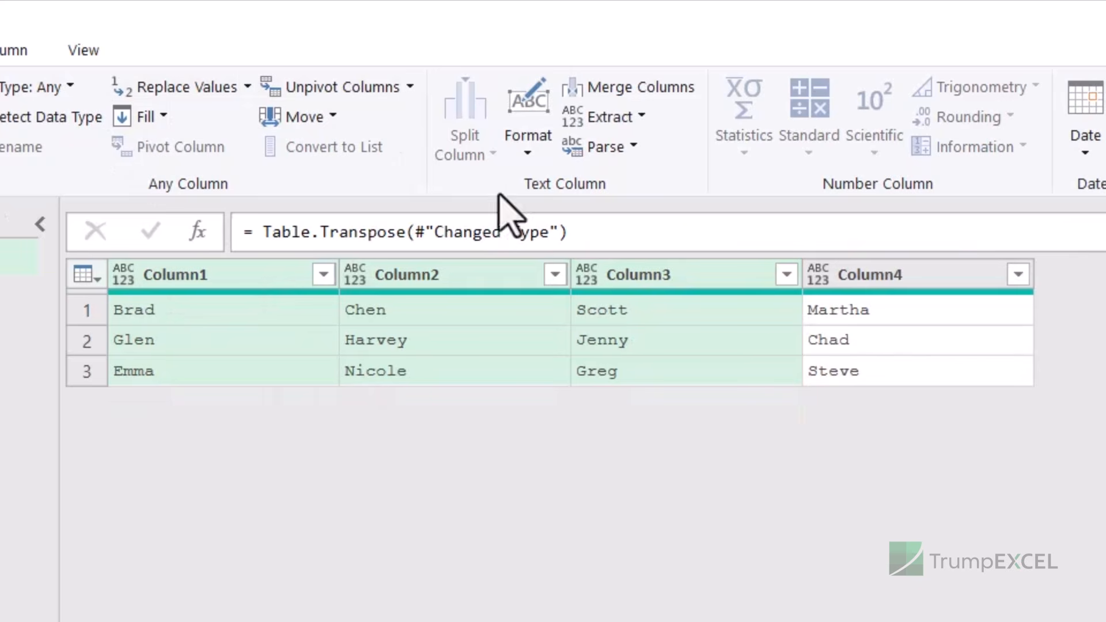
left_click(862, 282, "shift")
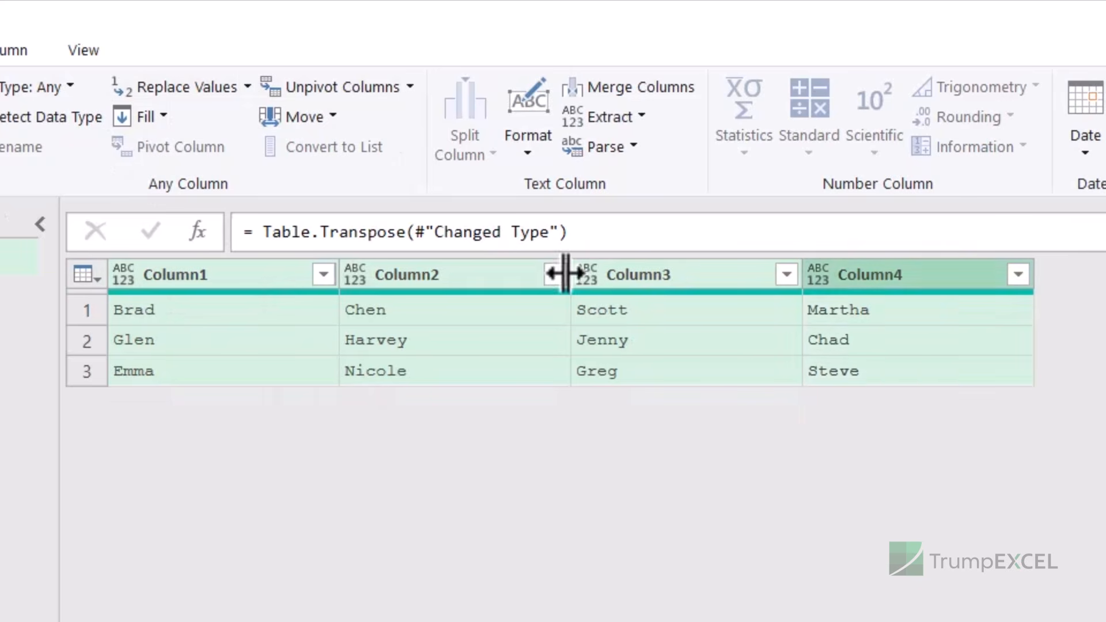
left_click(345, 92)
Delete the Attribute column from the unpivoted transposed data and name the remaining Value column Names.
left_click(219, 282)
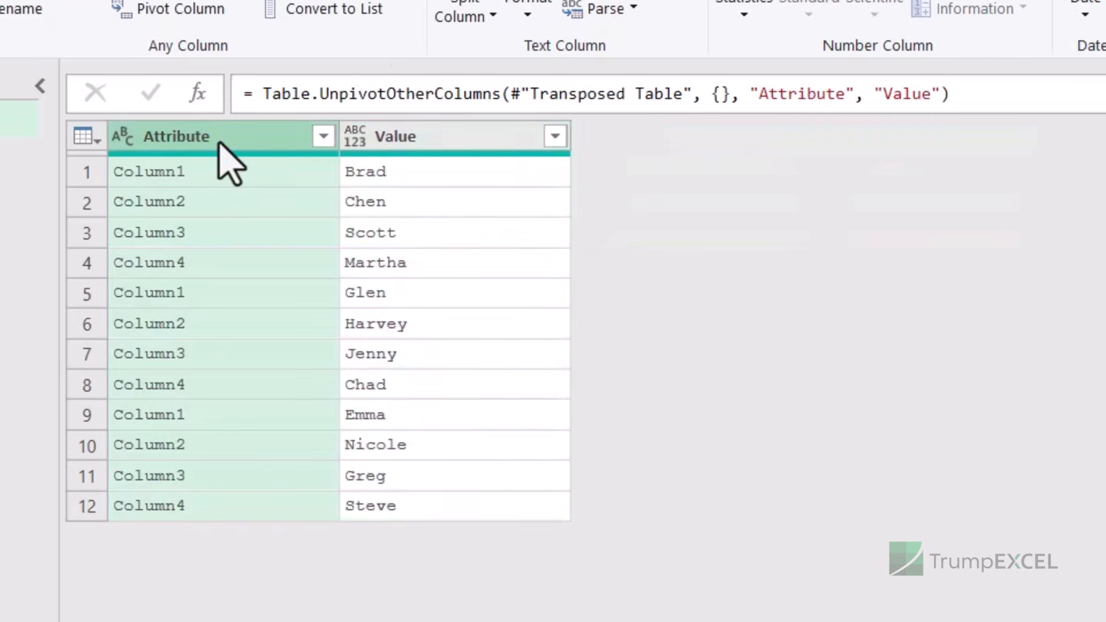
right_click(219, 143)
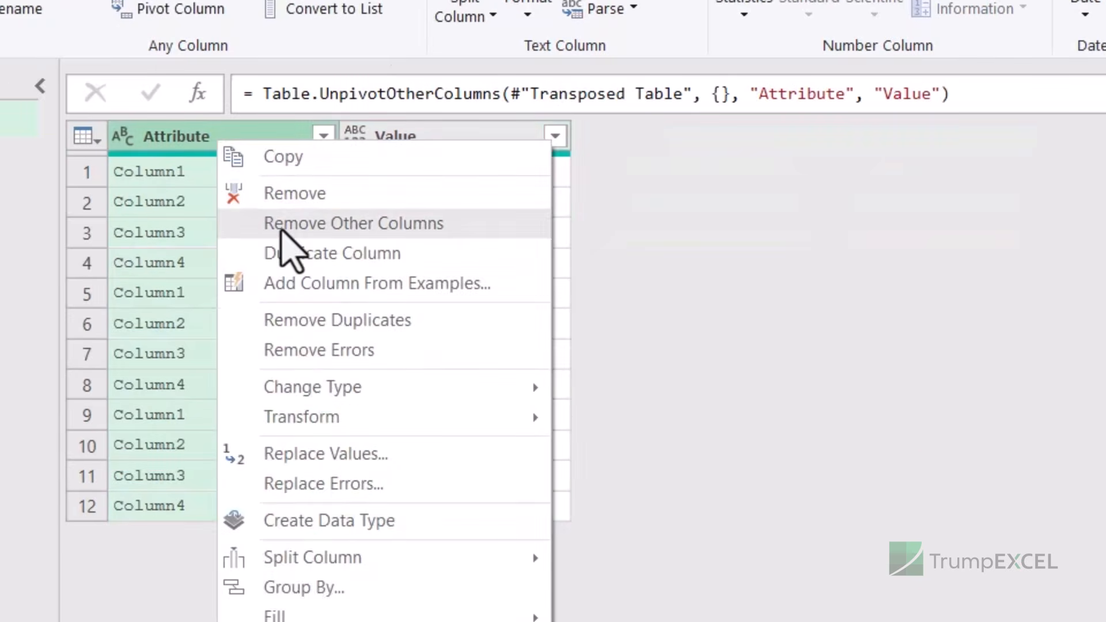
left_click(286, 199)
double_click(230, 137)
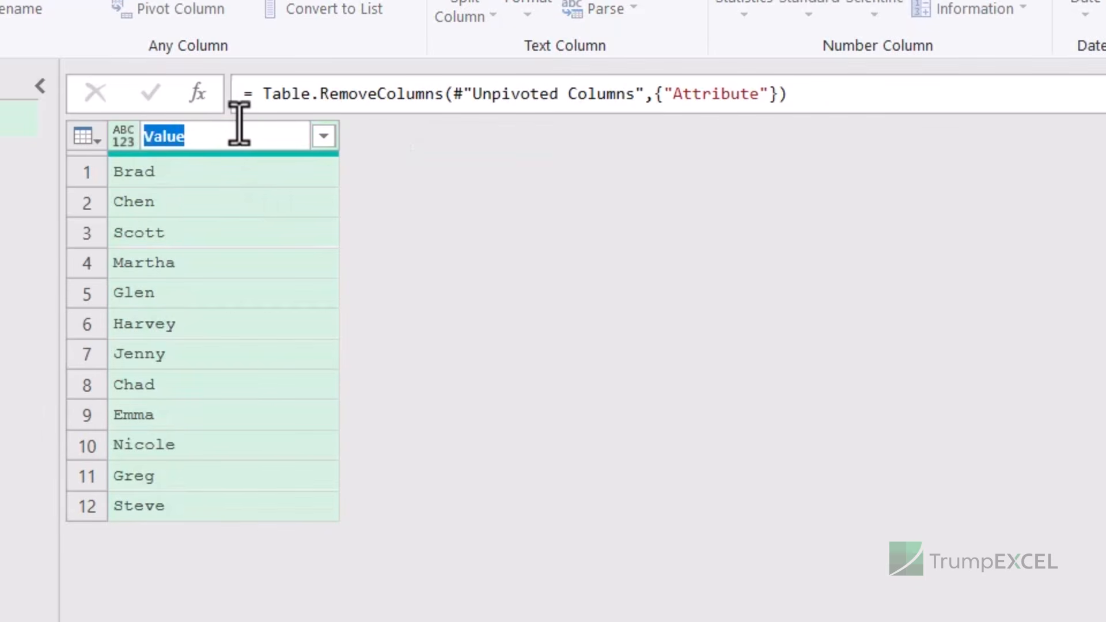
type("Names")
key("Return")
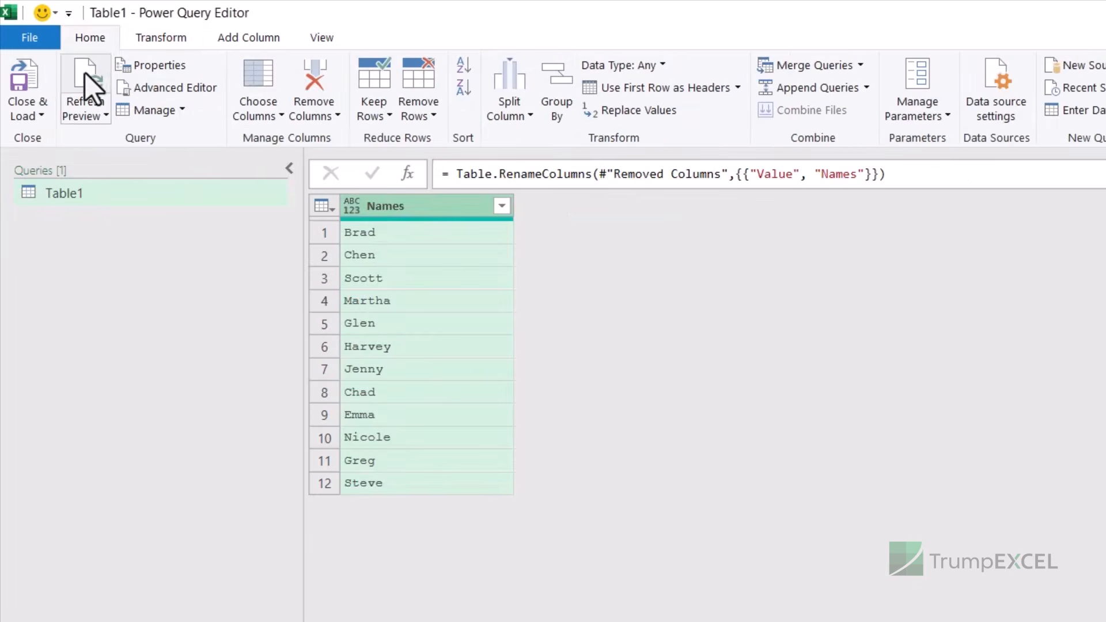
Close the query editor and load the revised query into the existing Names table on the worksheet.
left_click(29, 81)
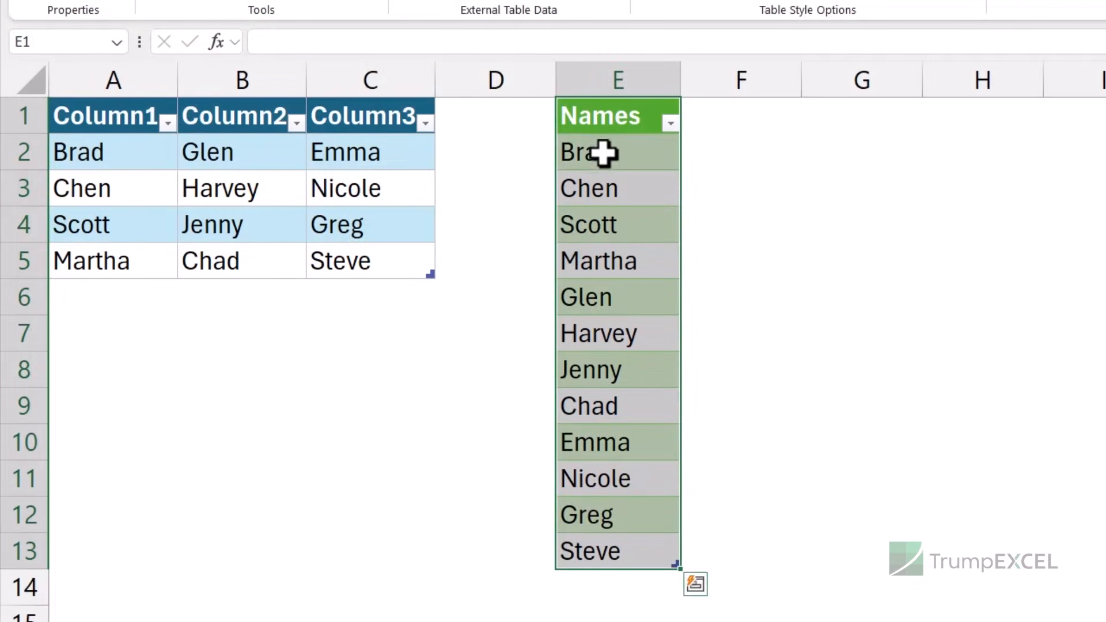
left_click_drag(602, 153, 605, 262)
left_click_drag(113, 156, 111, 248)
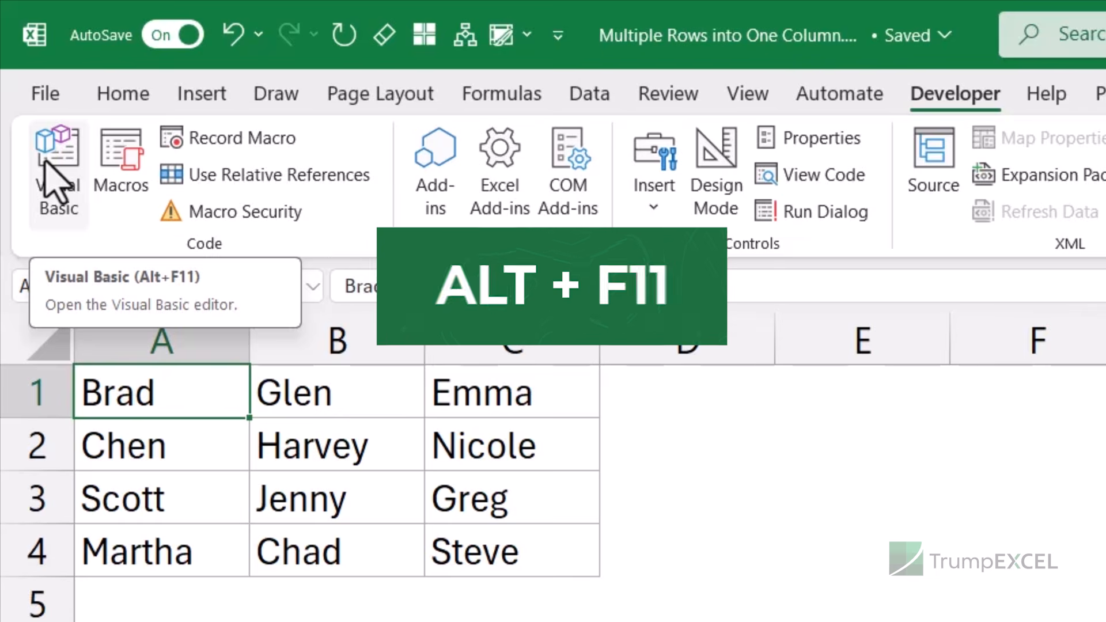
Open the Visual Basic editor from the VBA sheet and insert a new module in the workbook's project.
left_click(46, 165)
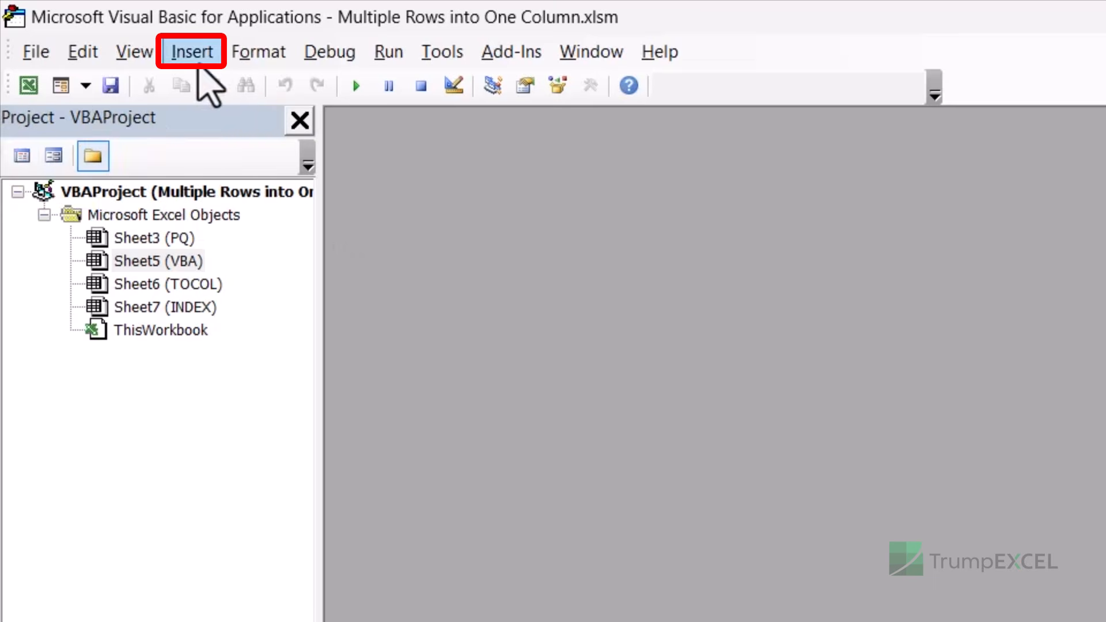
left_click(196, 57)
left_click(222, 143)
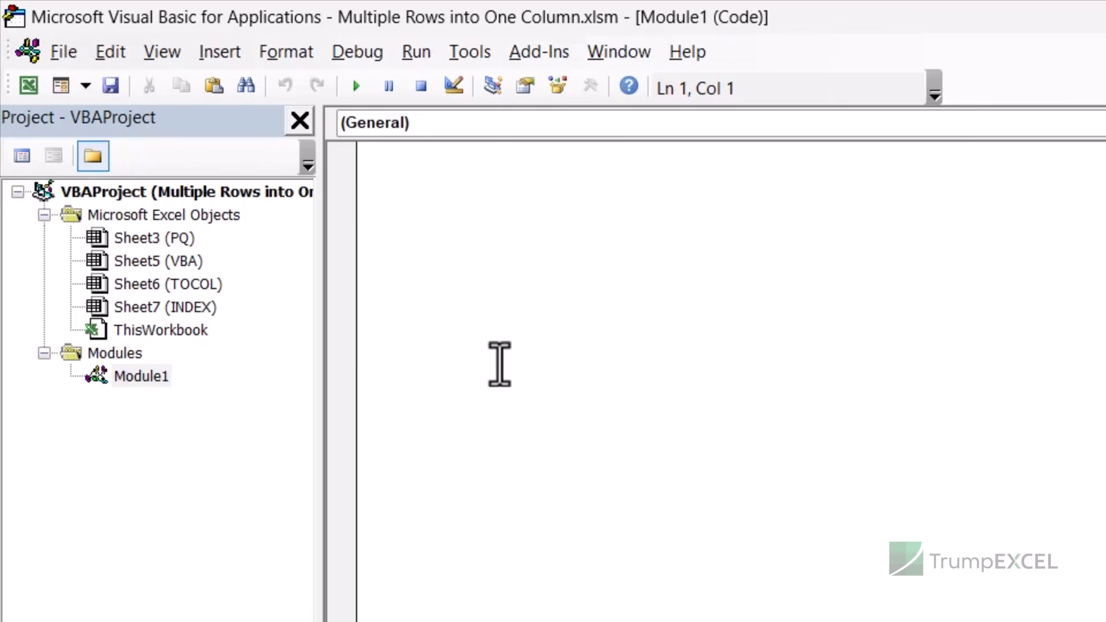
Paste the CombineMultipleRowsToColumn macro code from the open Notepad file into Module1, then return to the workbook.
key("alt+Tab")
key("alt+Tab")
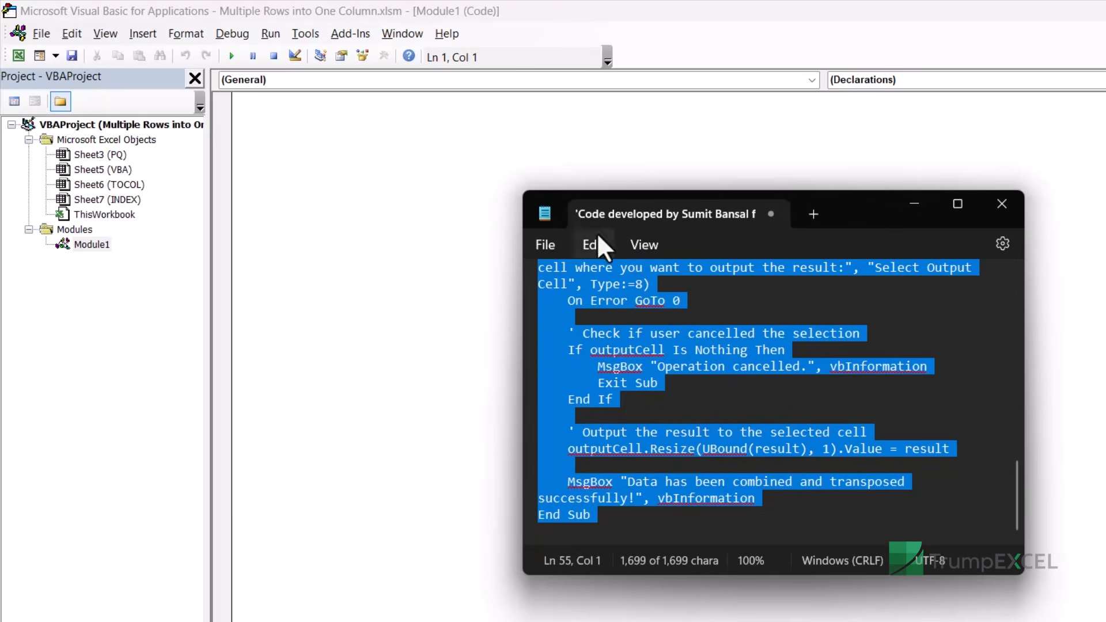
left_click(454, 189)
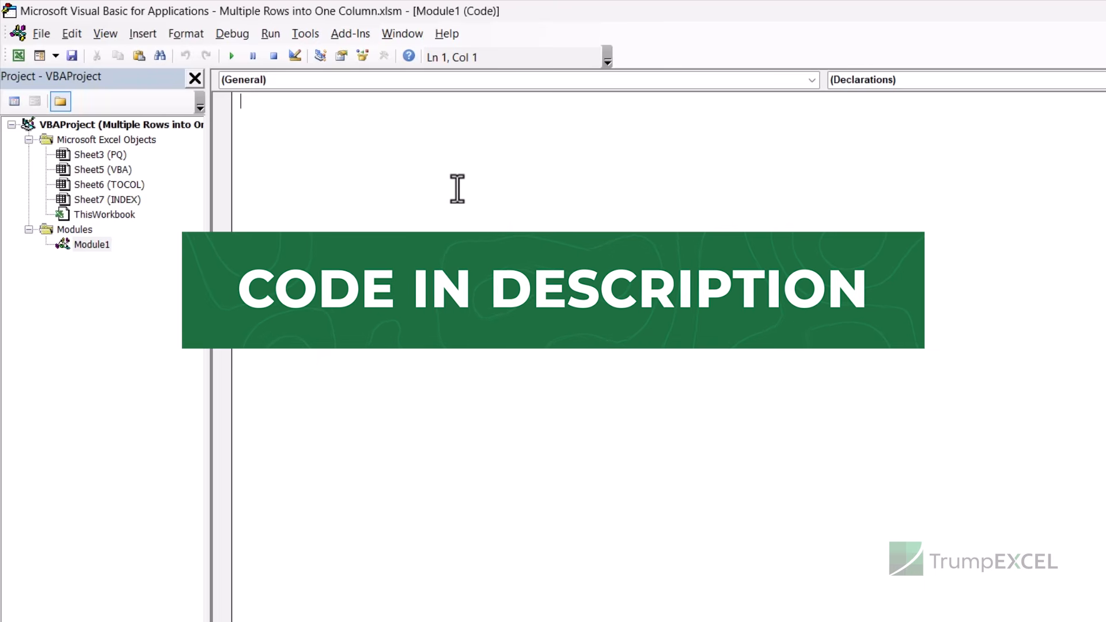
key("ctrl+v")
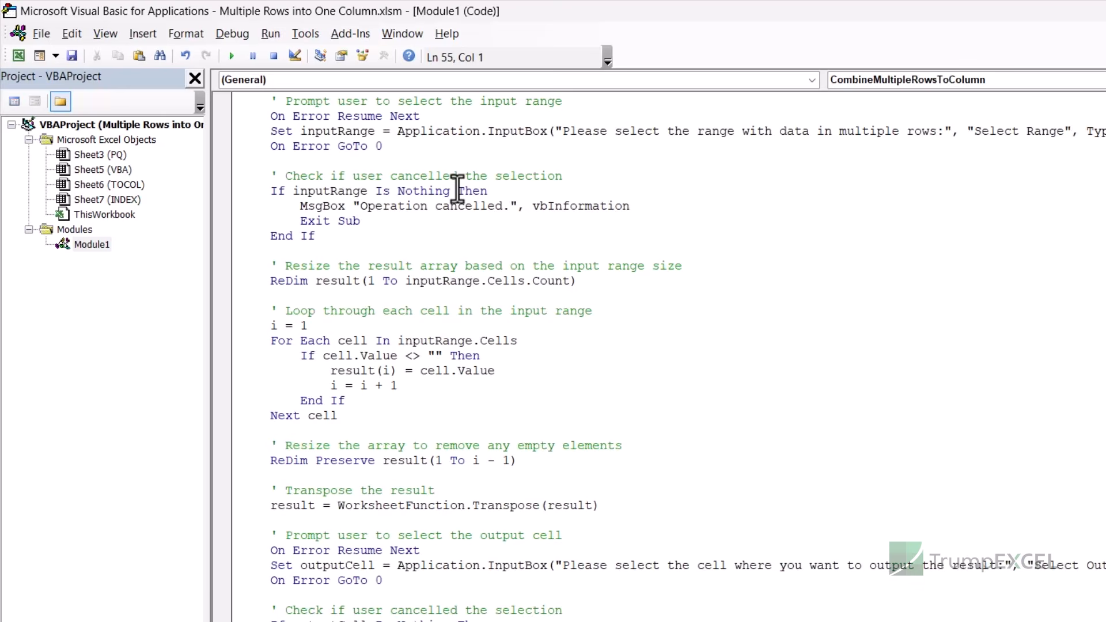
left_click(1091, 9)
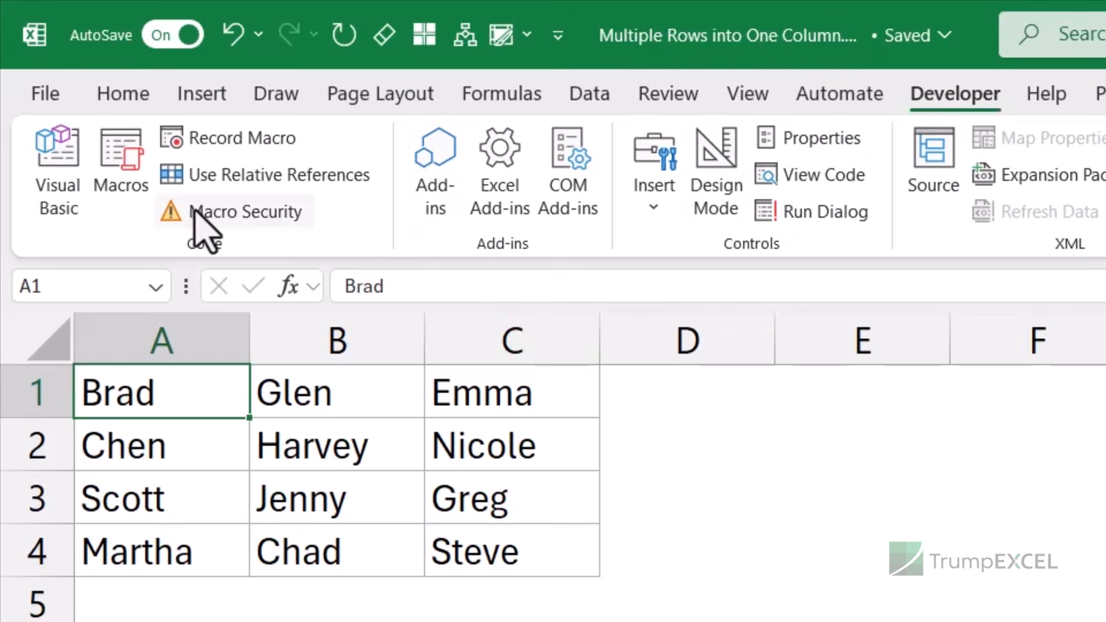
Run the CombineMultipleRowsToColumn macro with A1:C4 as the input range and E1 as the output cell.
left_click(136, 173)
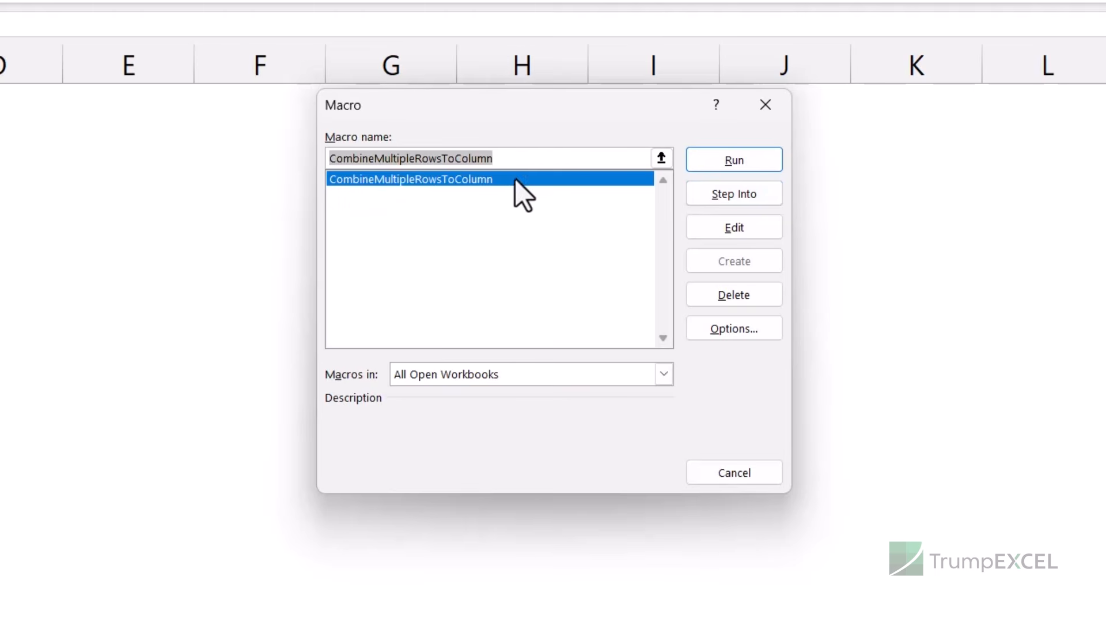
left_click(727, 163)
left_click_drag(504, 234, 386, 191)
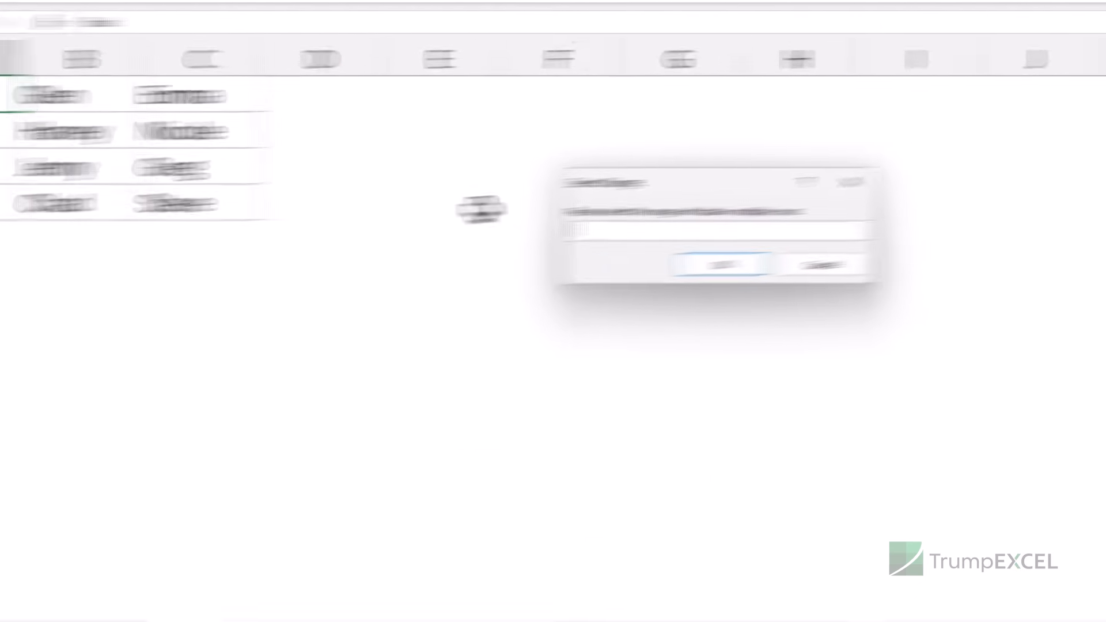
left_click_drag(133, 92, 314, 192)
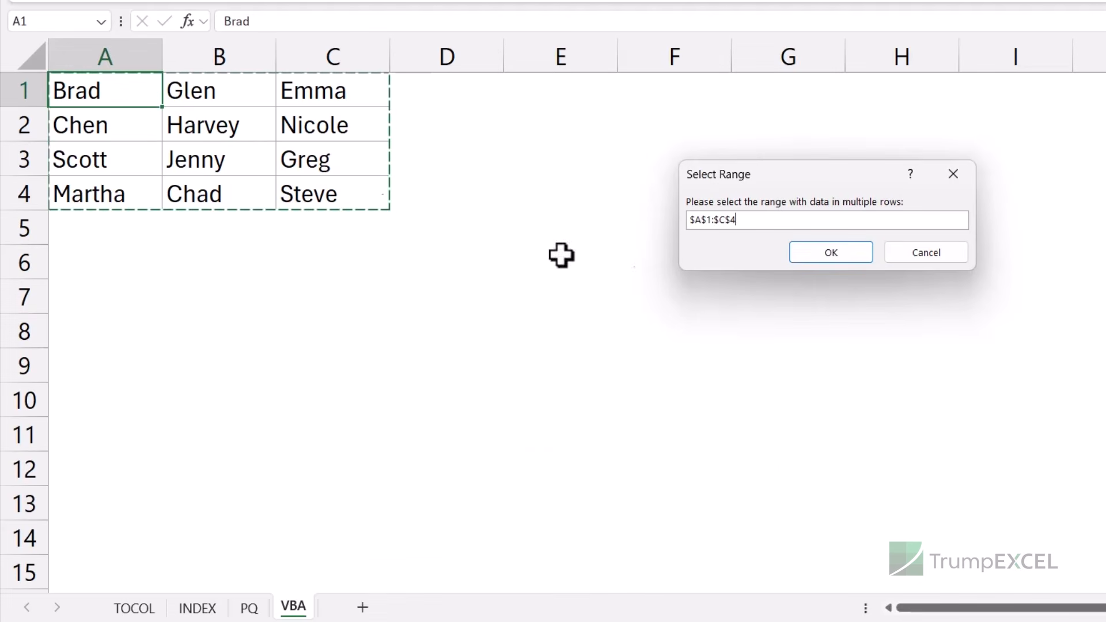
left_click(814, 257)
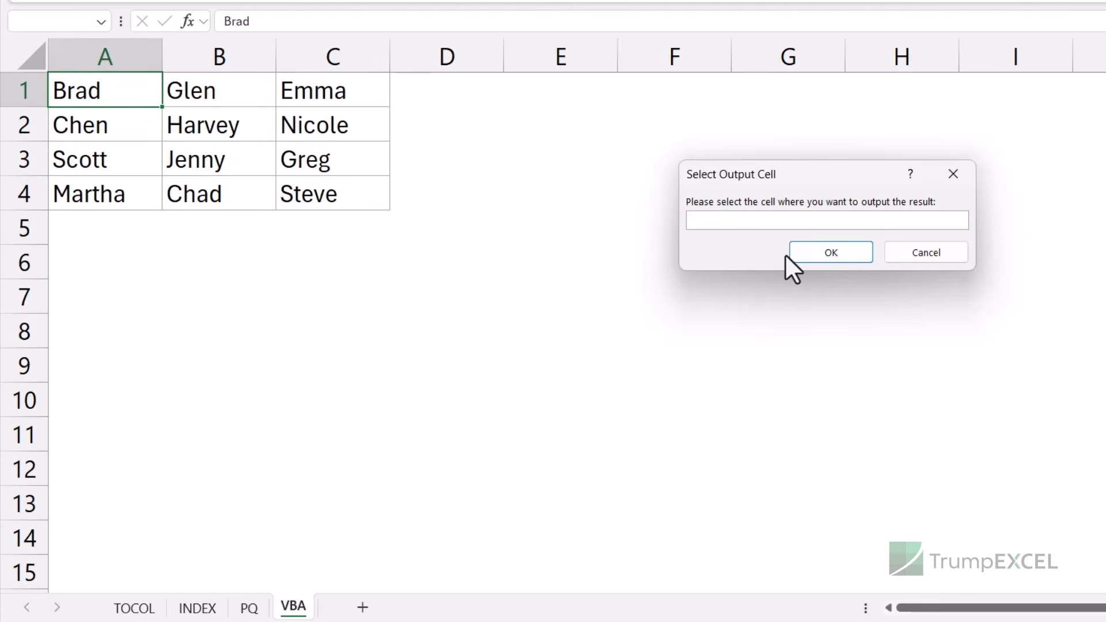
left_click(565, 87)
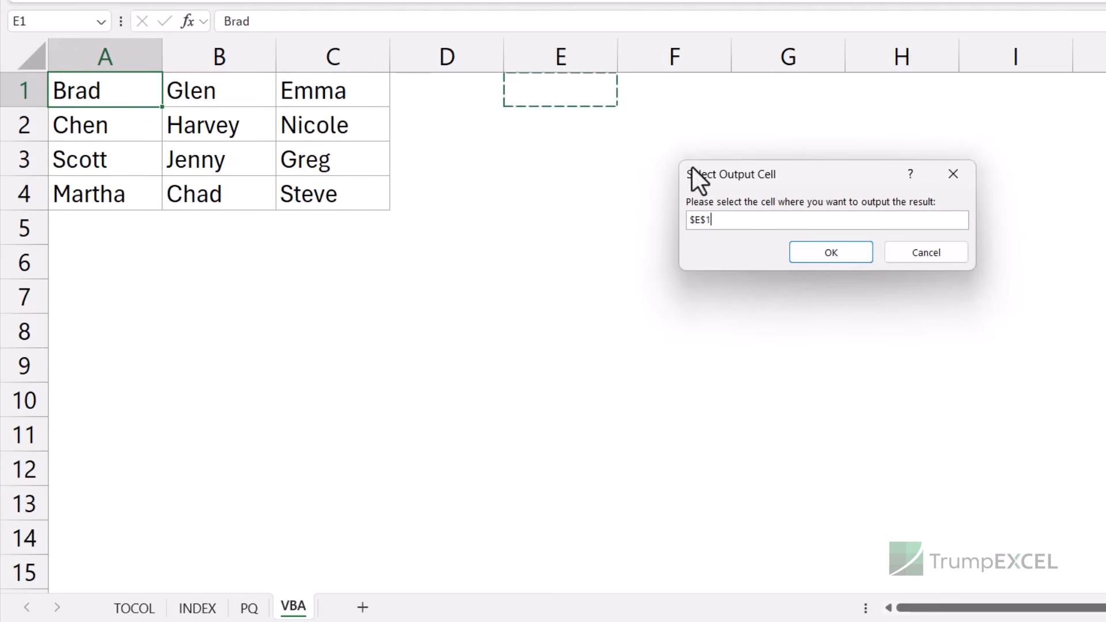
left_click(814, 251)
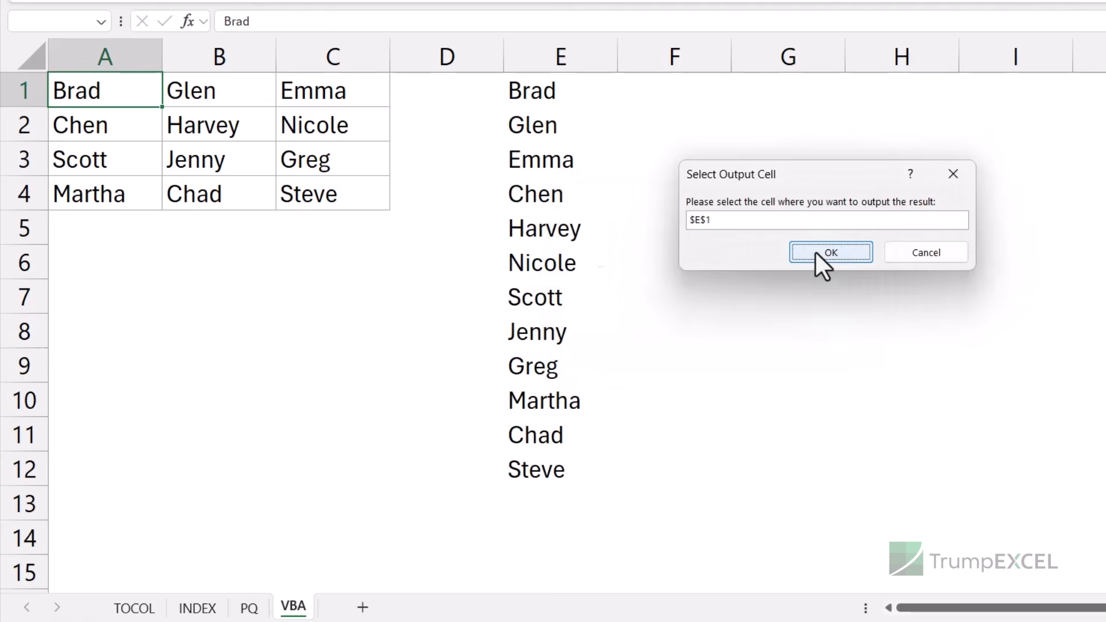
left_click(833, 322)
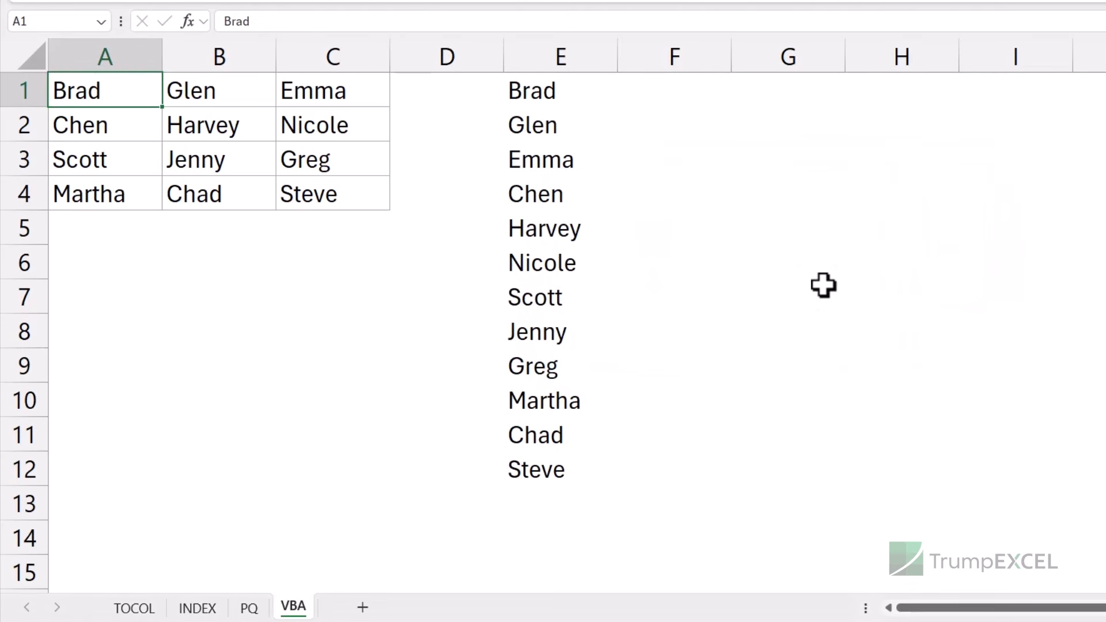